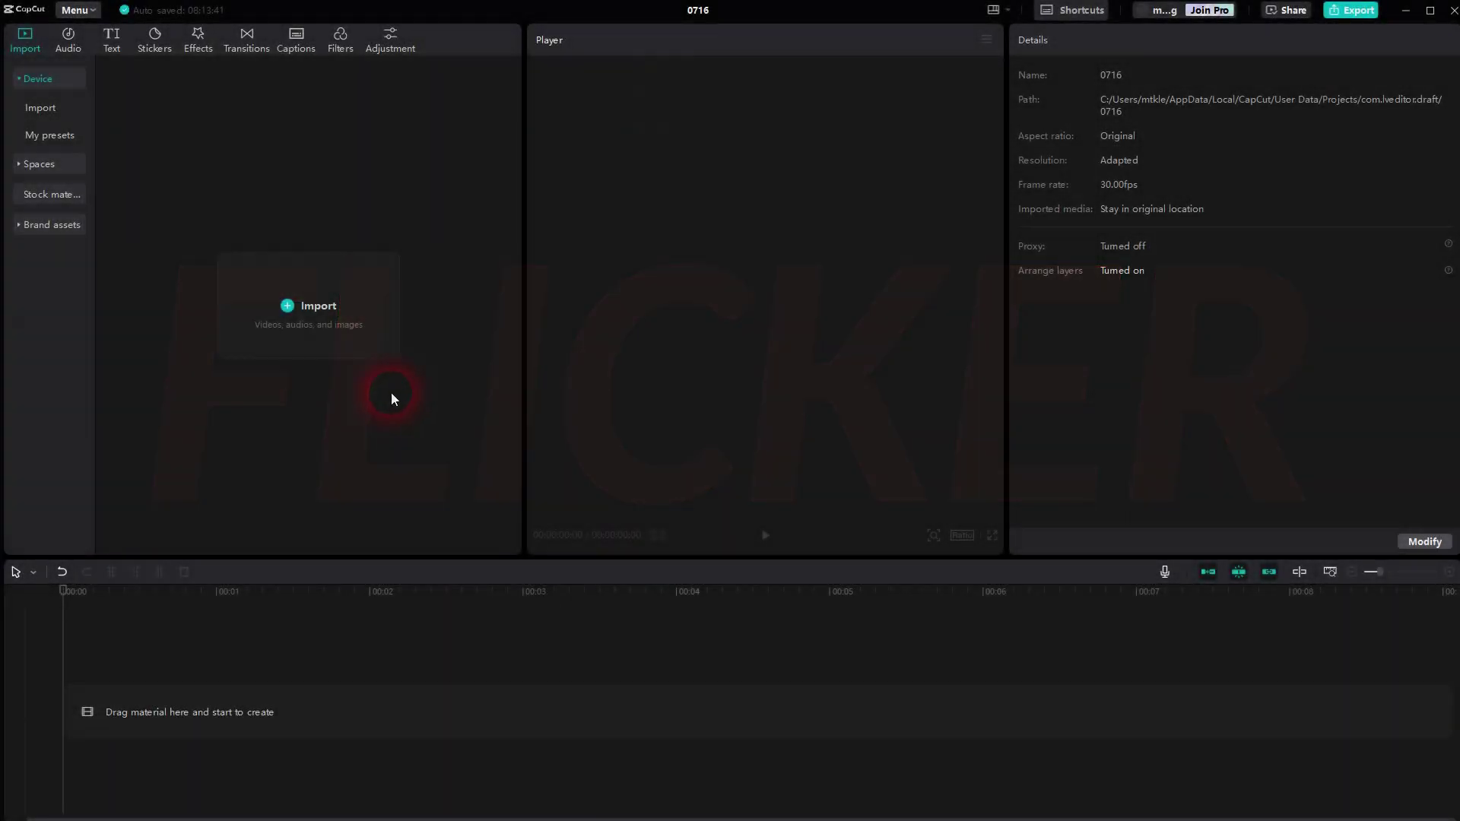
Step: Add a default text clip to the timeline and change its wording to FLICKER
left_click(122, 51)
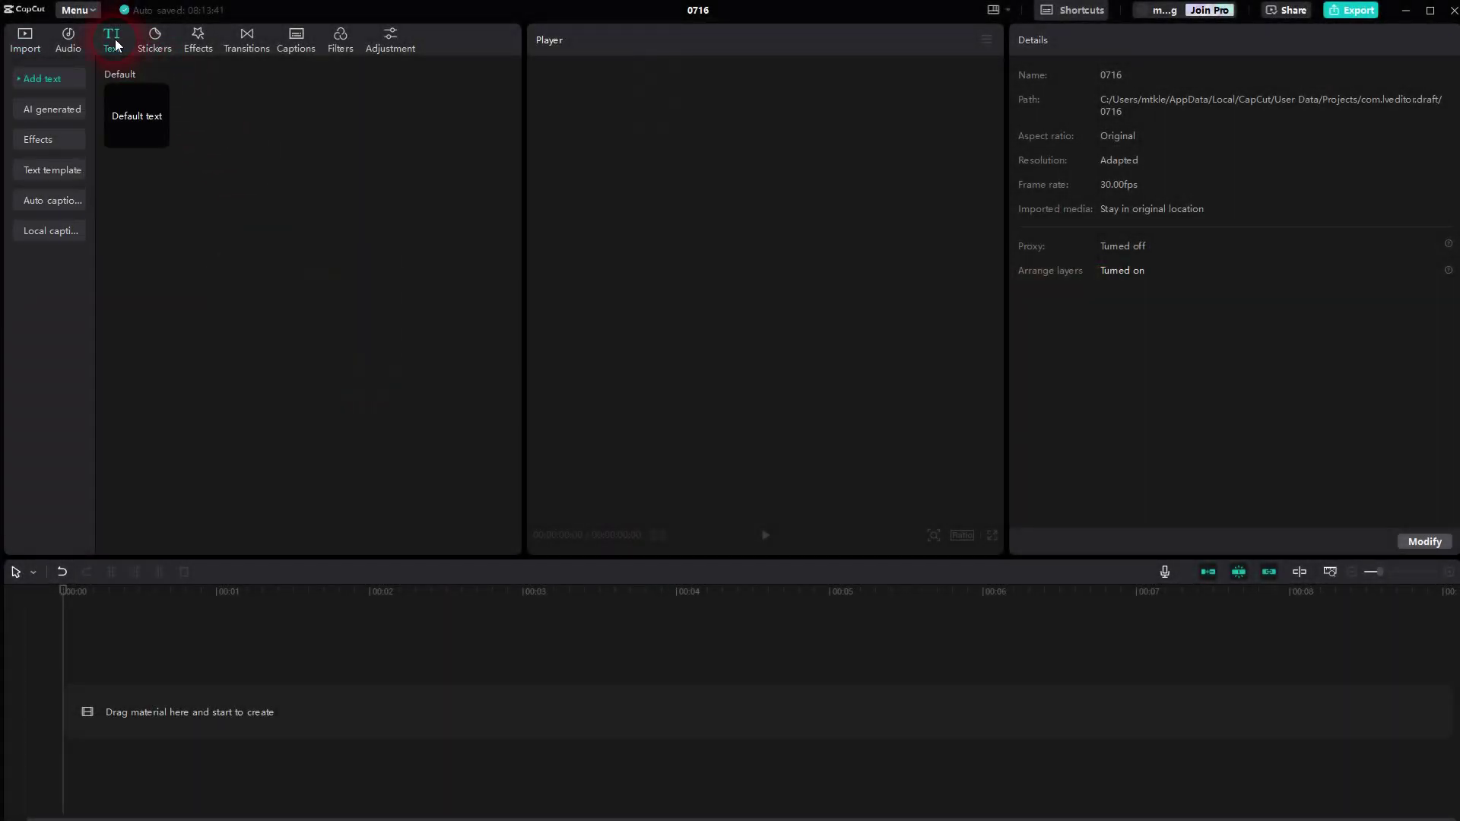
left_click(159, 138)
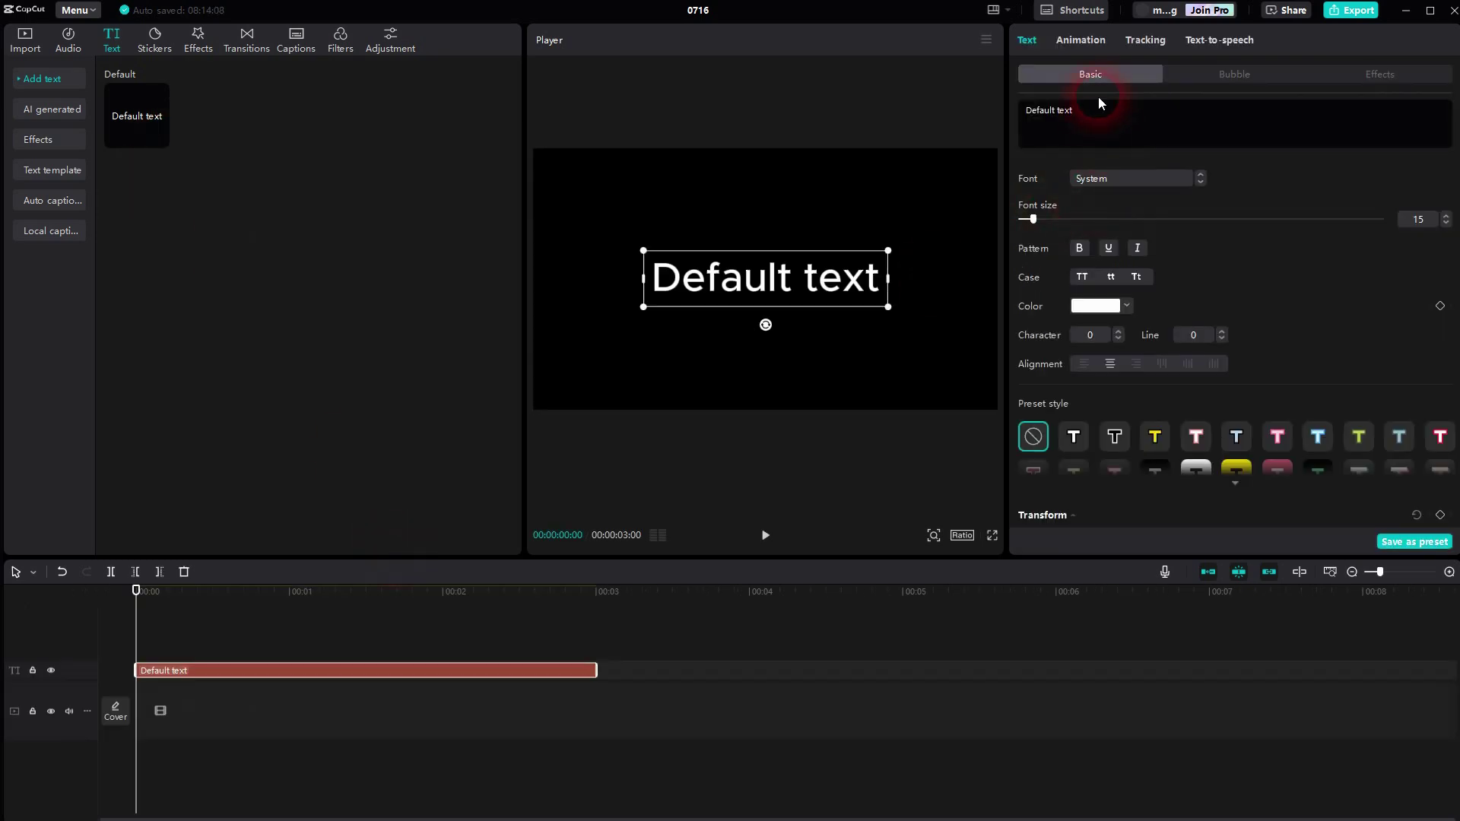
left_click_drag(1074, 111, 1028, 115)
type("FLICKER")
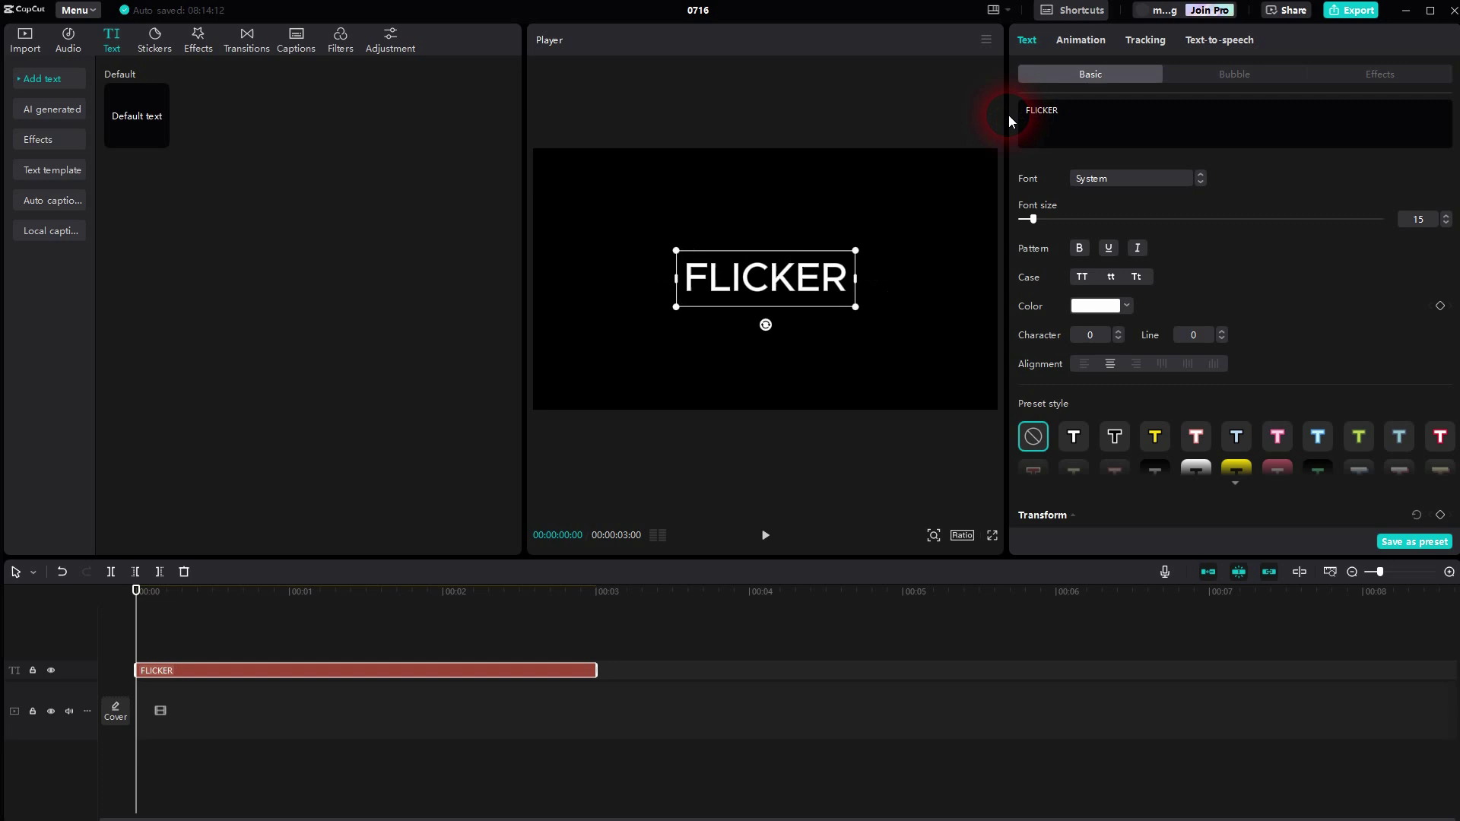
Step: Set the FLICKER text's font to Carlito Bold Italic and its font size to 43
left_click(1115, 178)
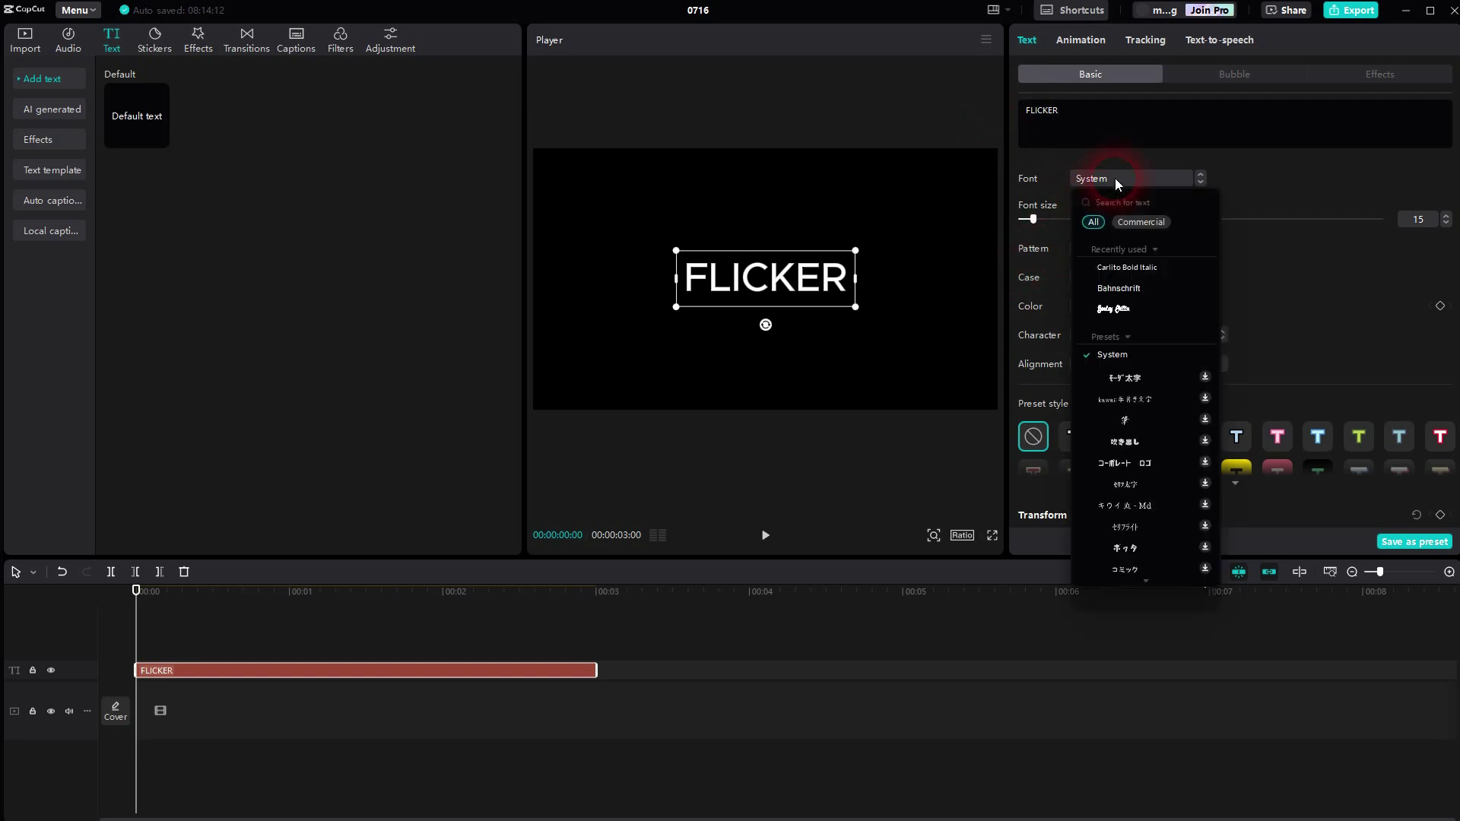
left_click(1128, 267)
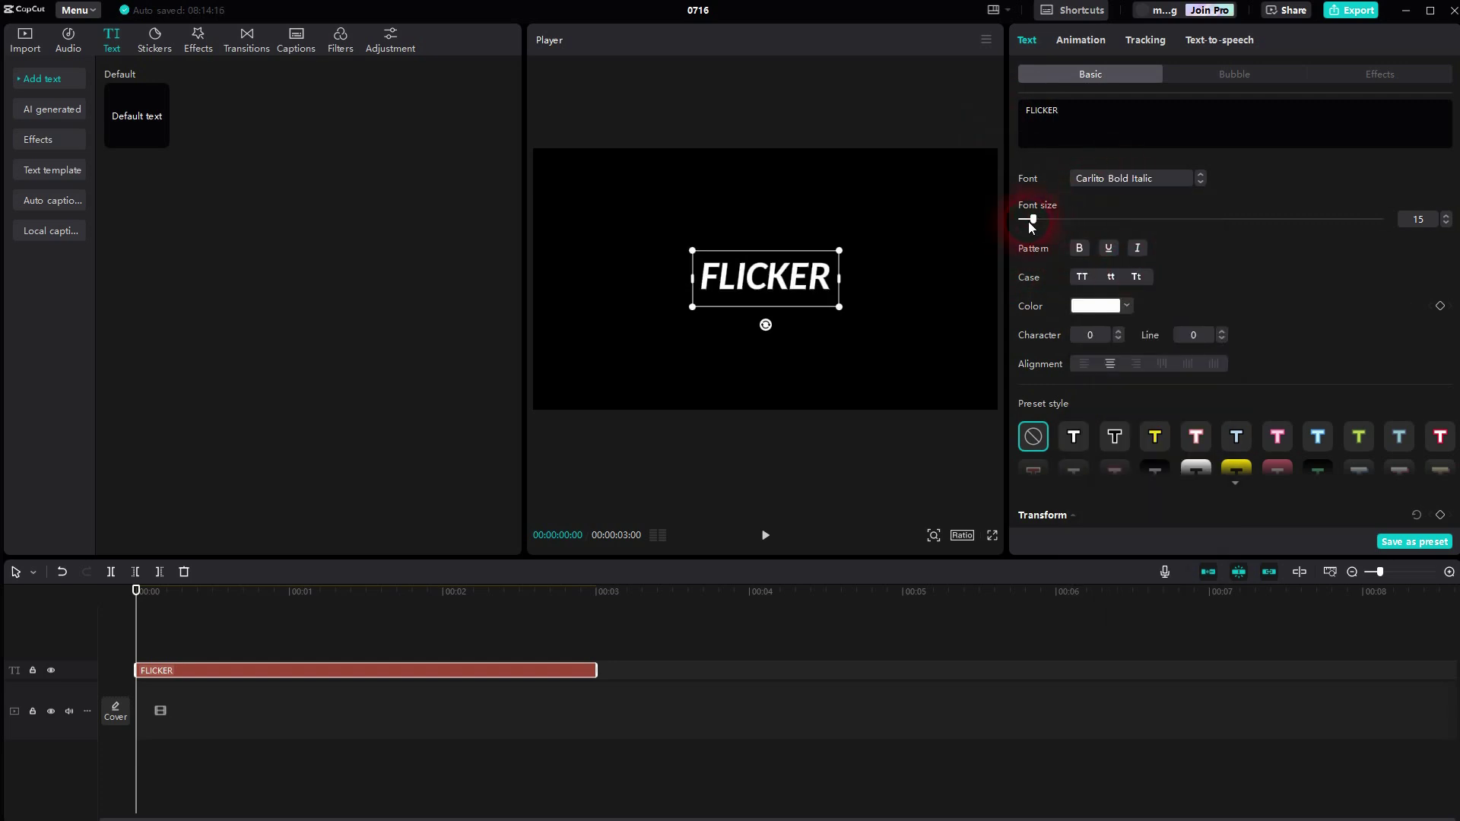
left_click_drag(1030, 223, 1067, 220)
scroll(1313, 359, "down", 4)
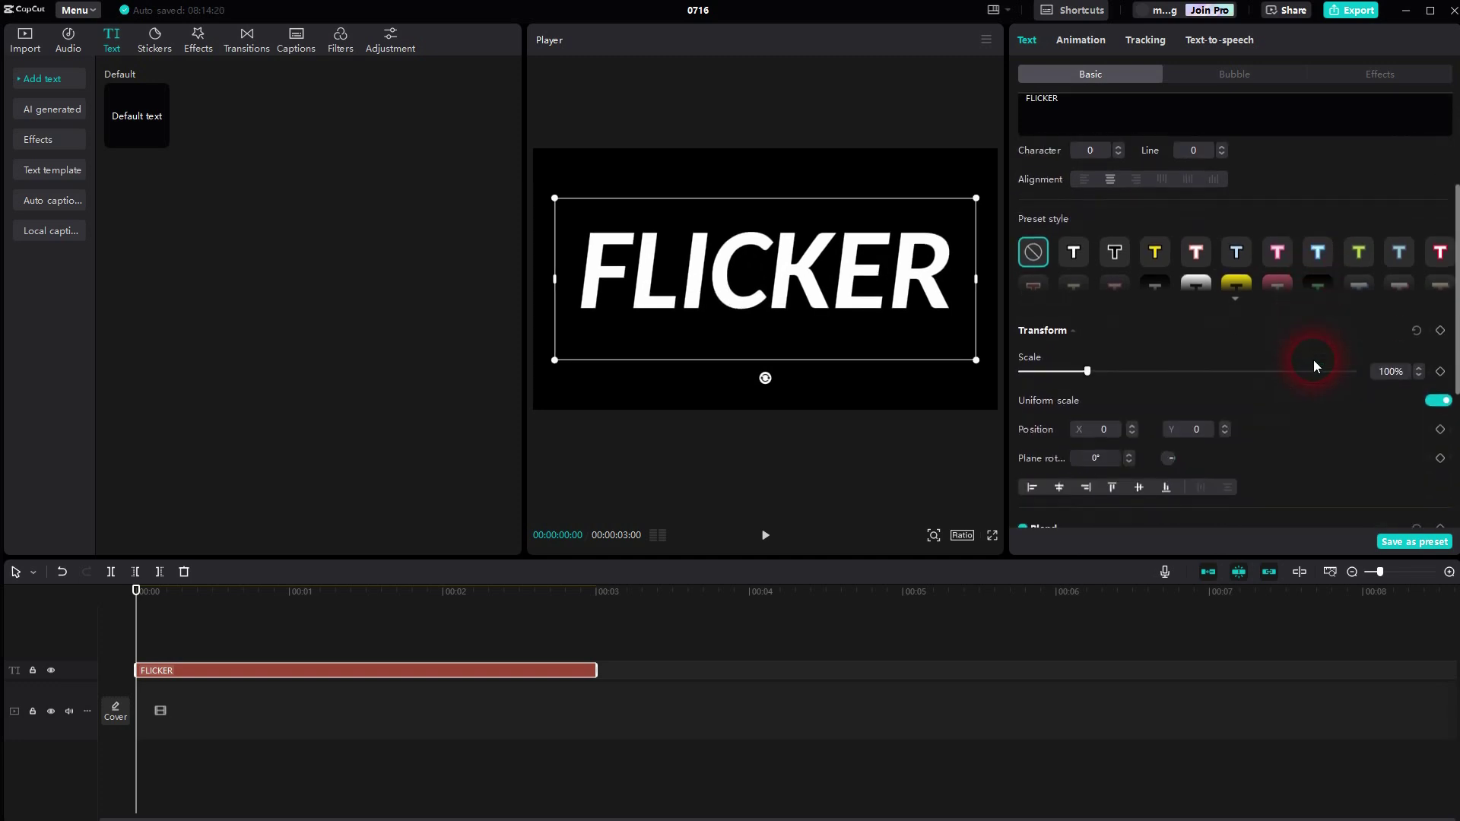
scroll(1247, 326, "up", 4)
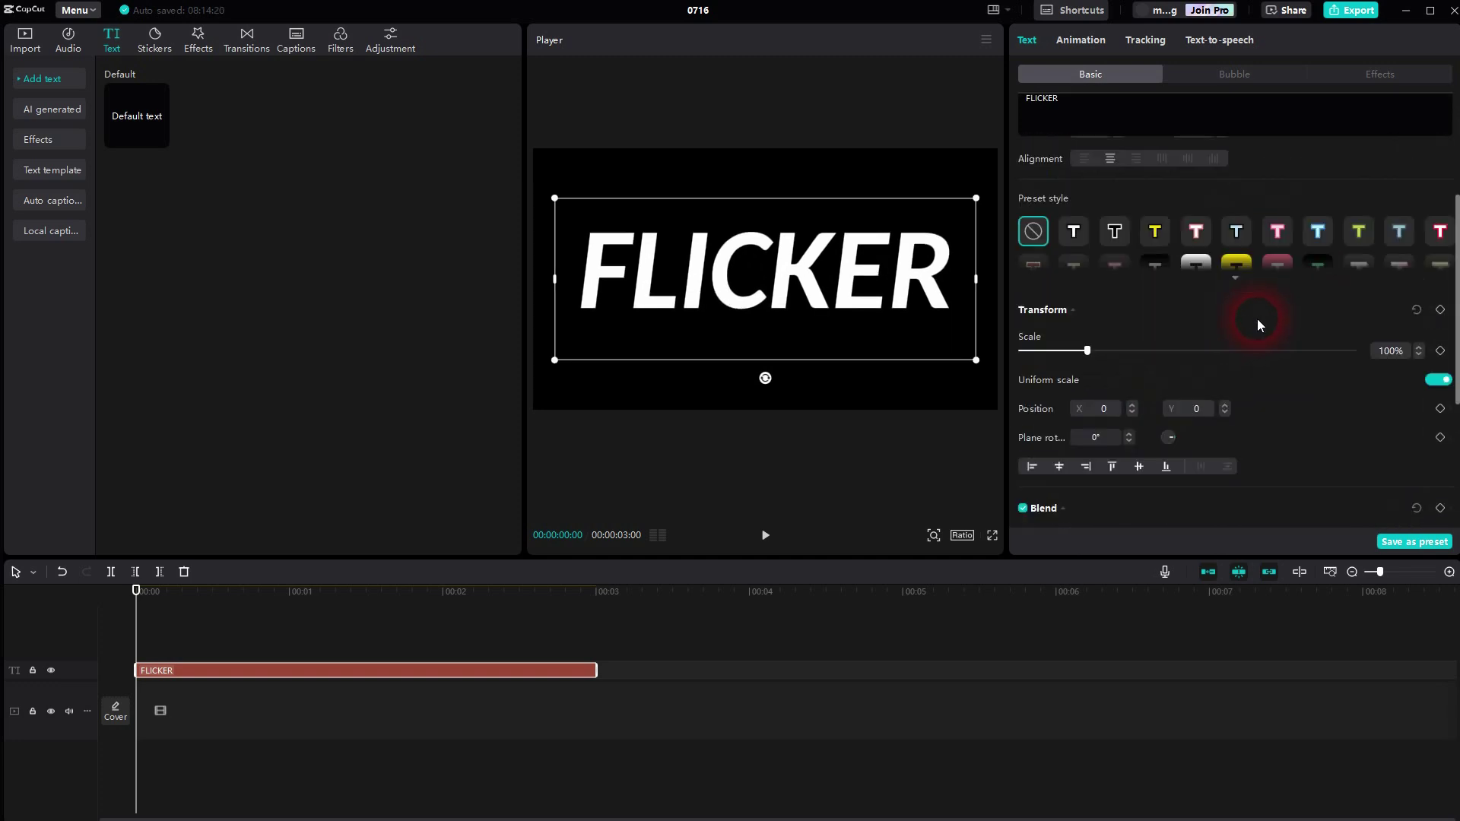
Step: Color the FLICKER text dark red, hex B32F2F
left_click(1085, 312)
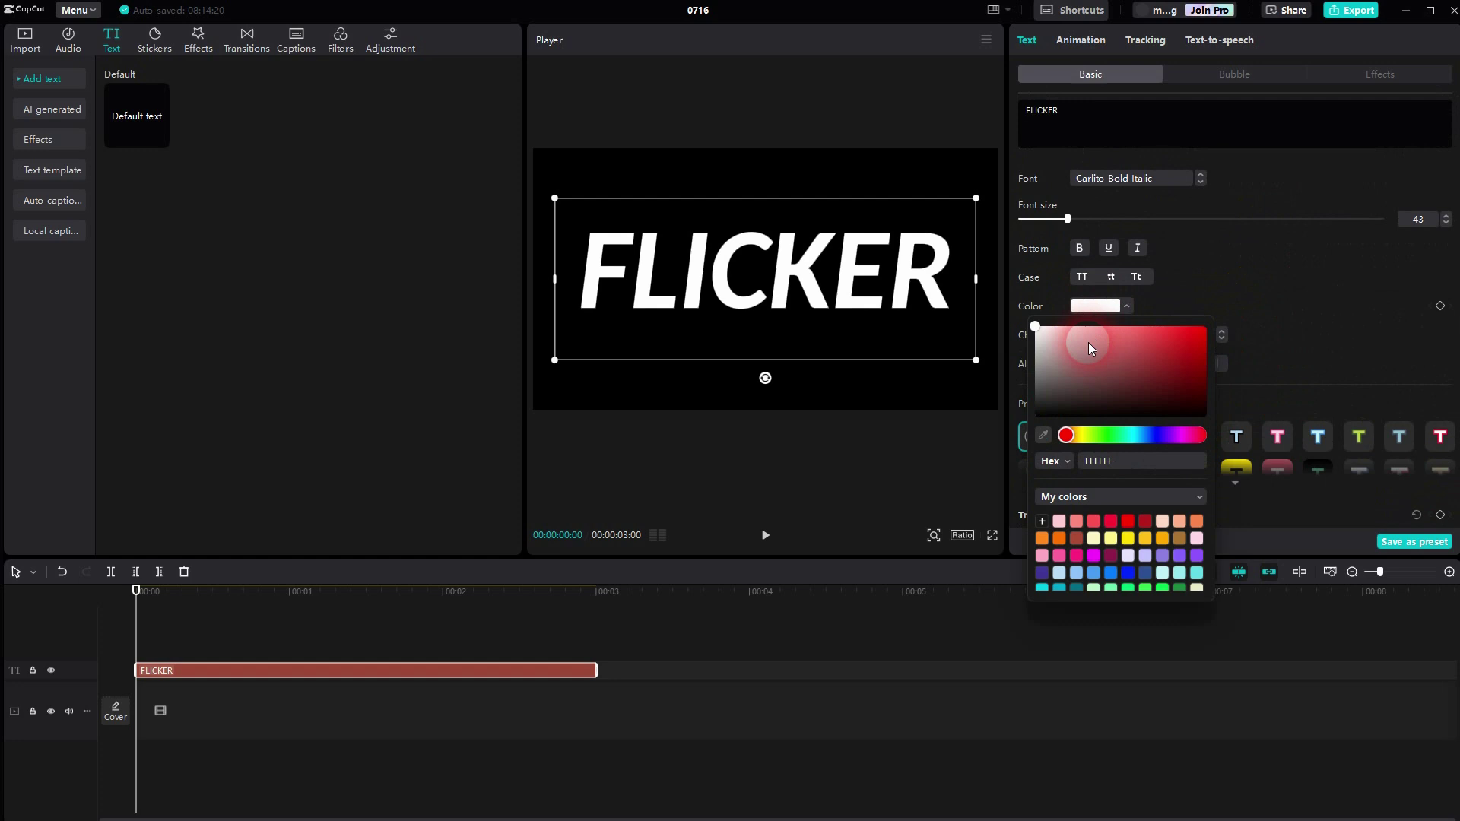
left_click_drag(1092, 339, 1162, 358)
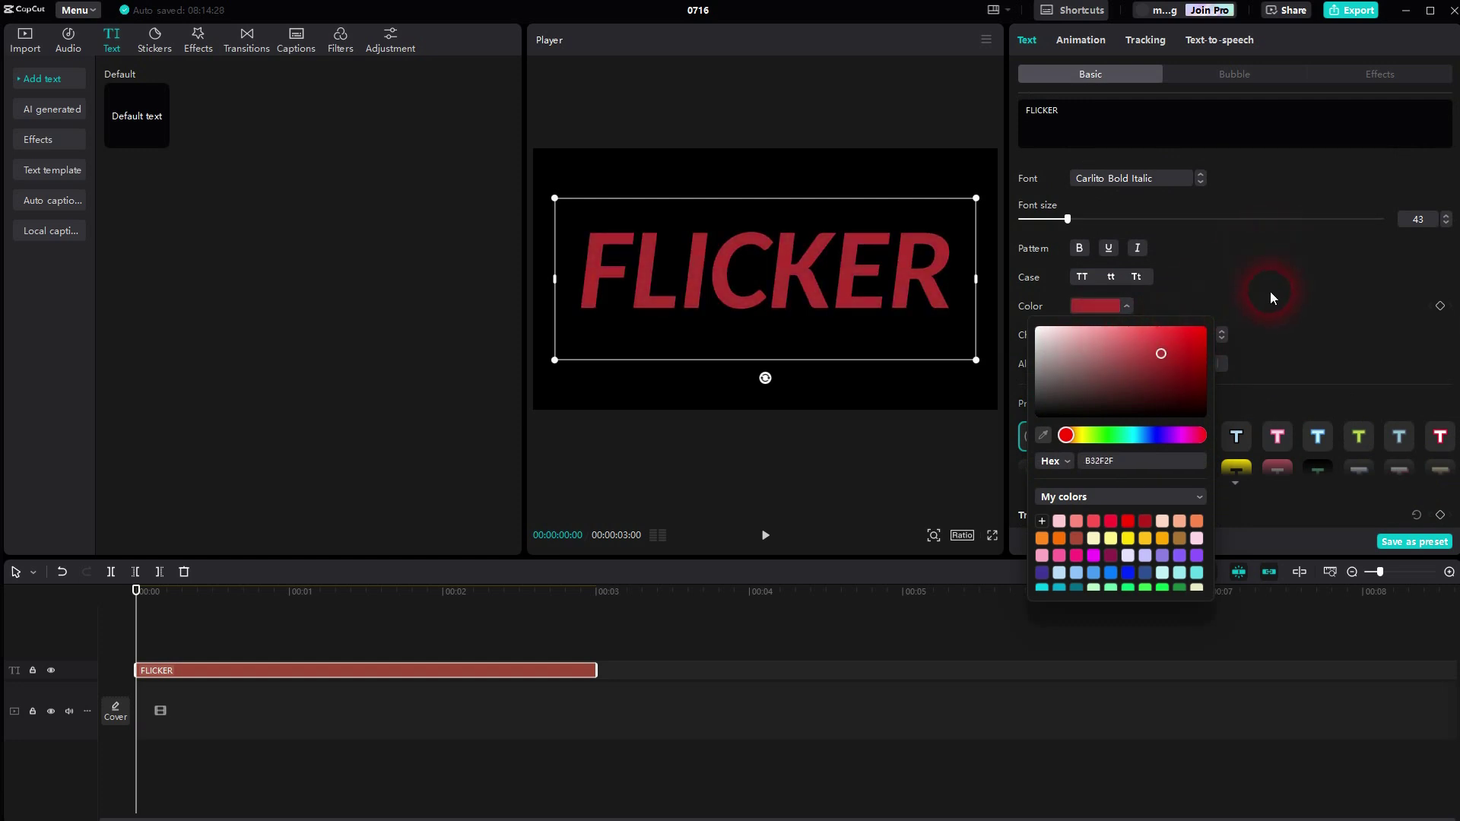
left_click(1316, 268)
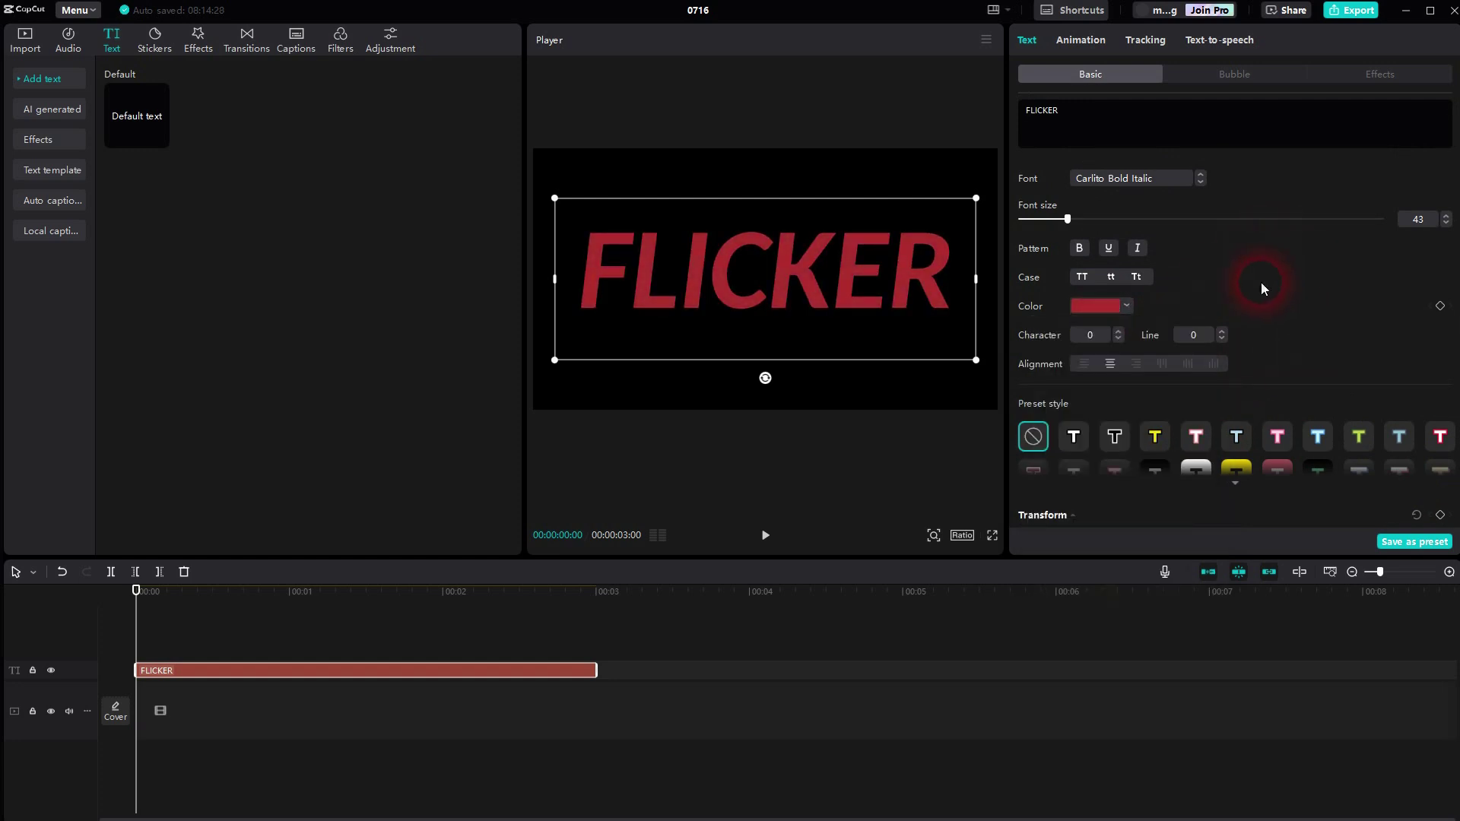
Step: Turn the FLICKER text into a compound clip and apply a Mirror mask to it
right_click(321, 669)
left_click(377, 714)
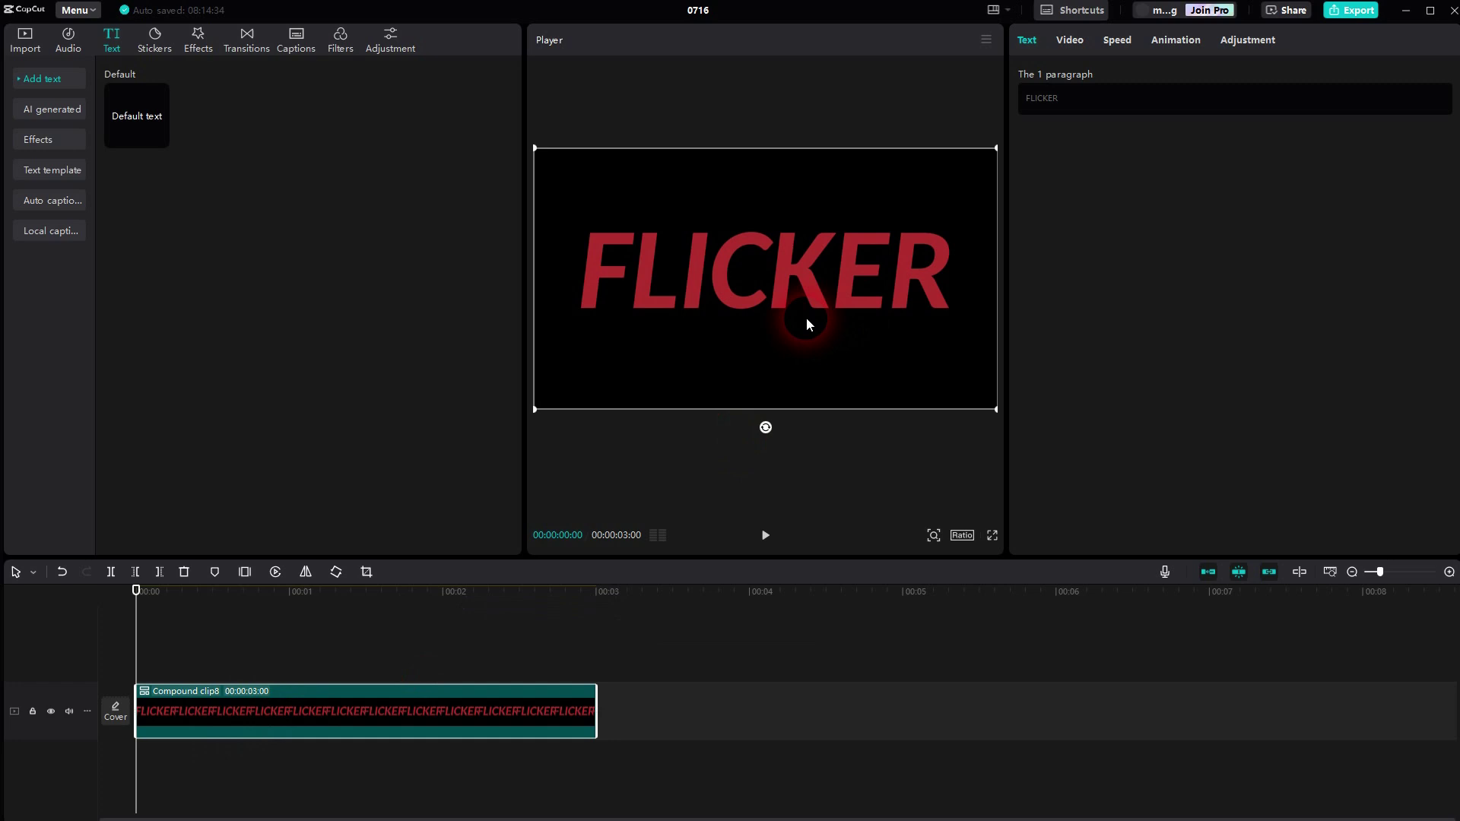
left_click(1070, 46)
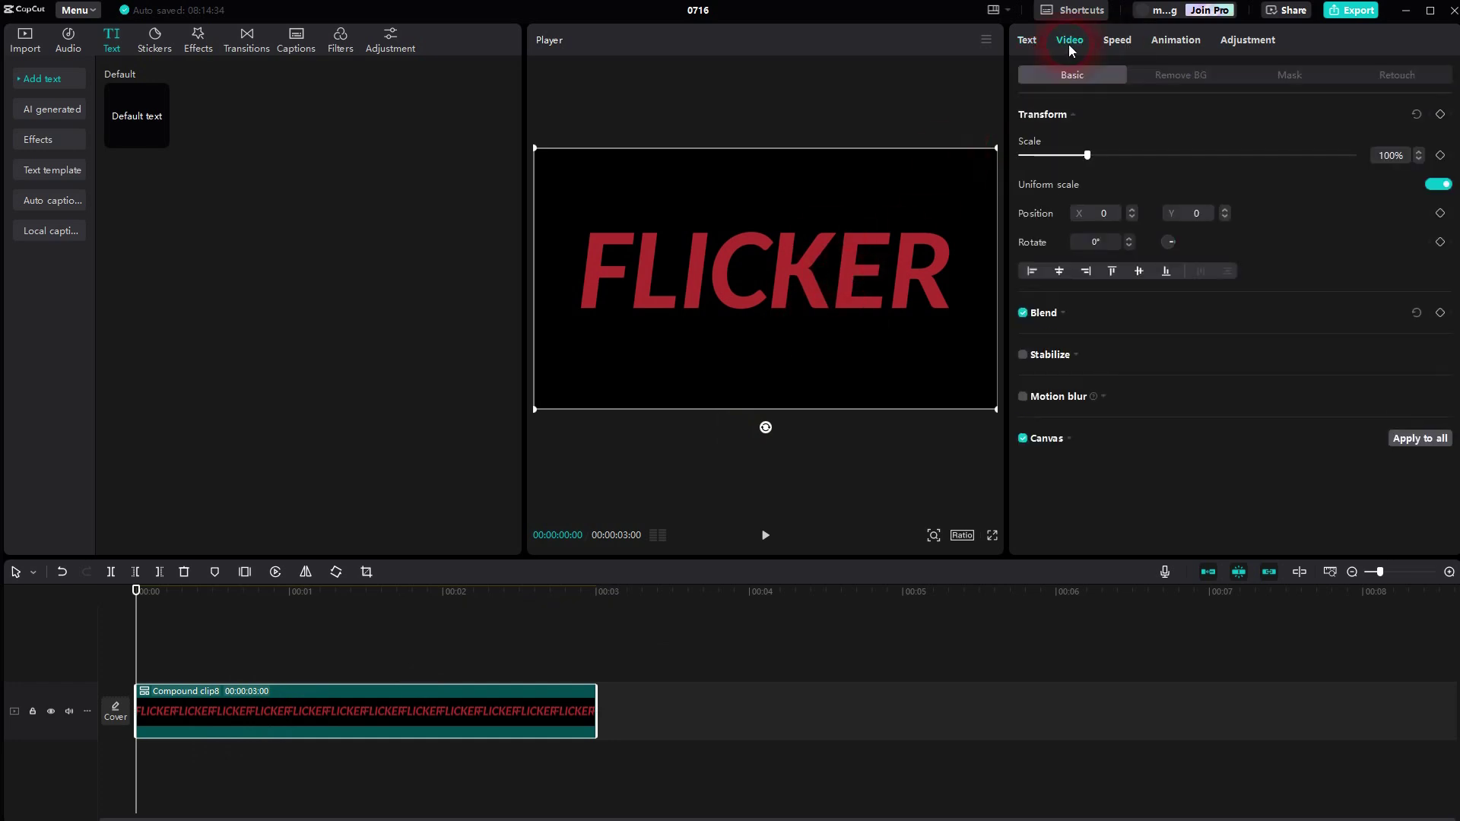
left_click(1284, 74)
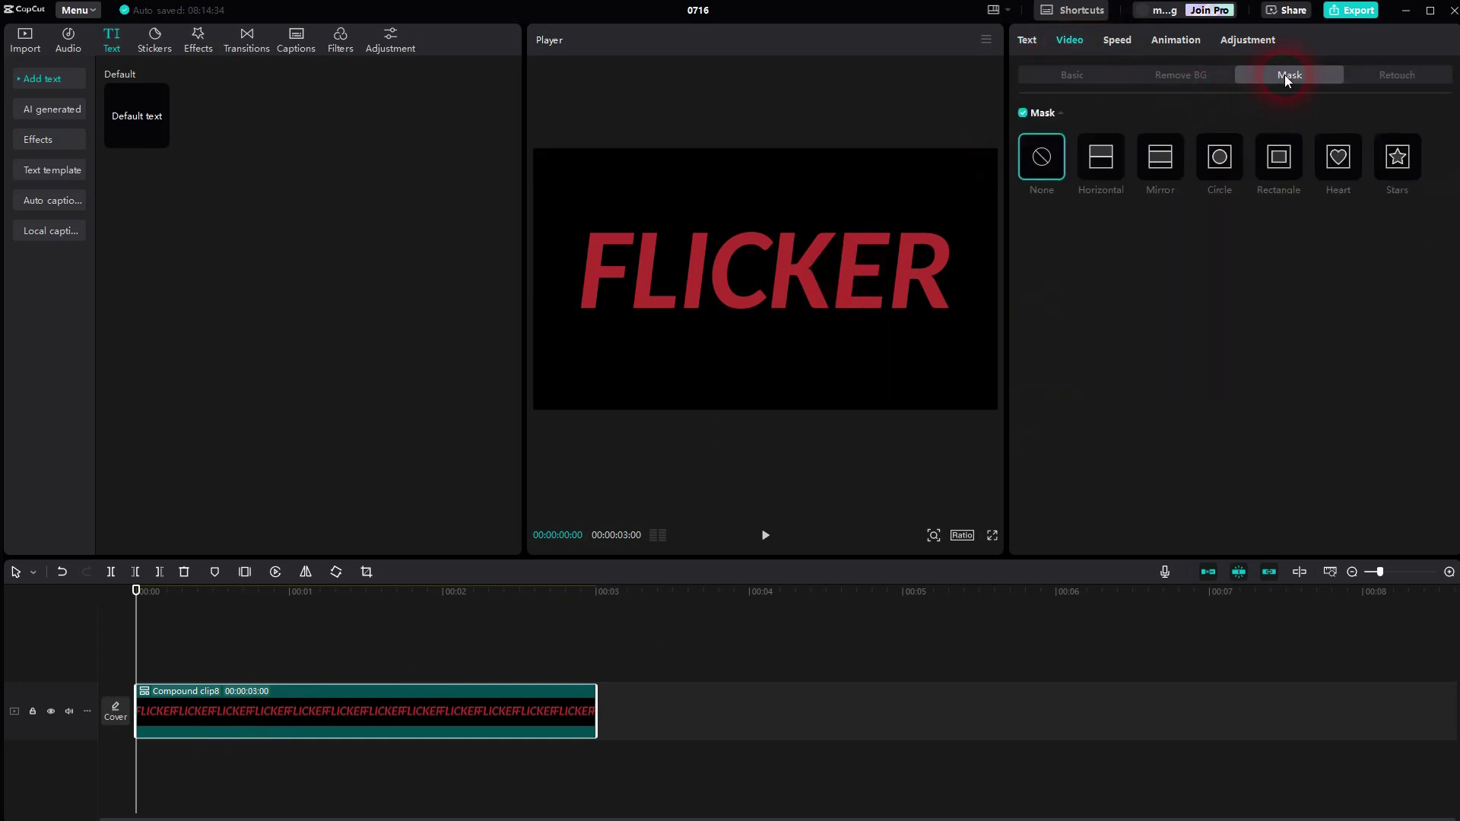
left_click(1162, 165)
Step: Fit the Mirror mask around the letter F, rotated -83°, at about X -672, Y 0, with size about 231
left_click_drag(766, 358, 571, 274)
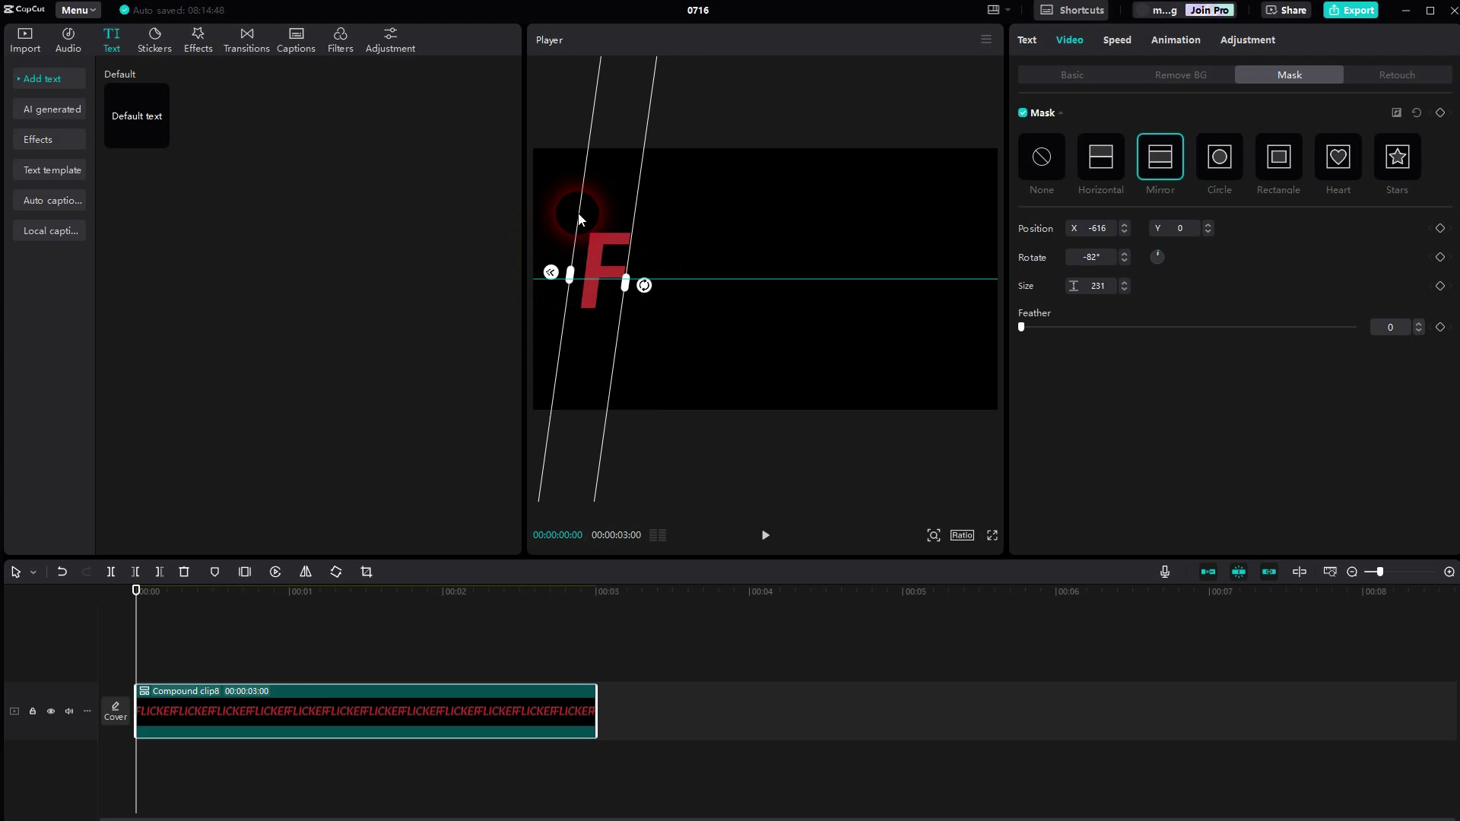
left_click_drag(578, 215, 583, 216)
left_click_drag(654, 287, 659, 286)
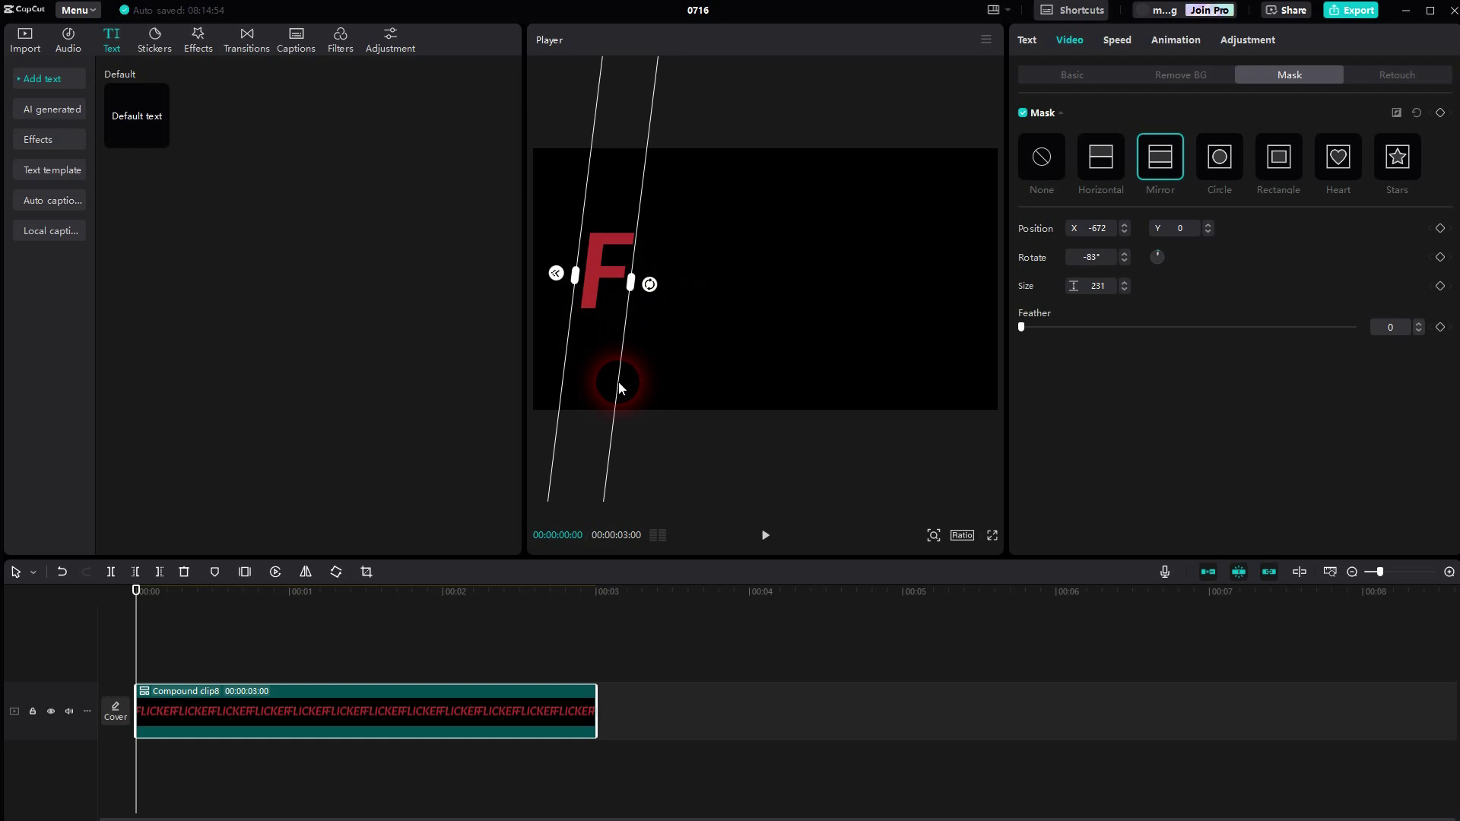
Step: Duplicate the masked clip and fit the copy's mask around the letter L, at about X -453, Y -19, size about 199
key("ctrl+c")
key("ctrl+v")
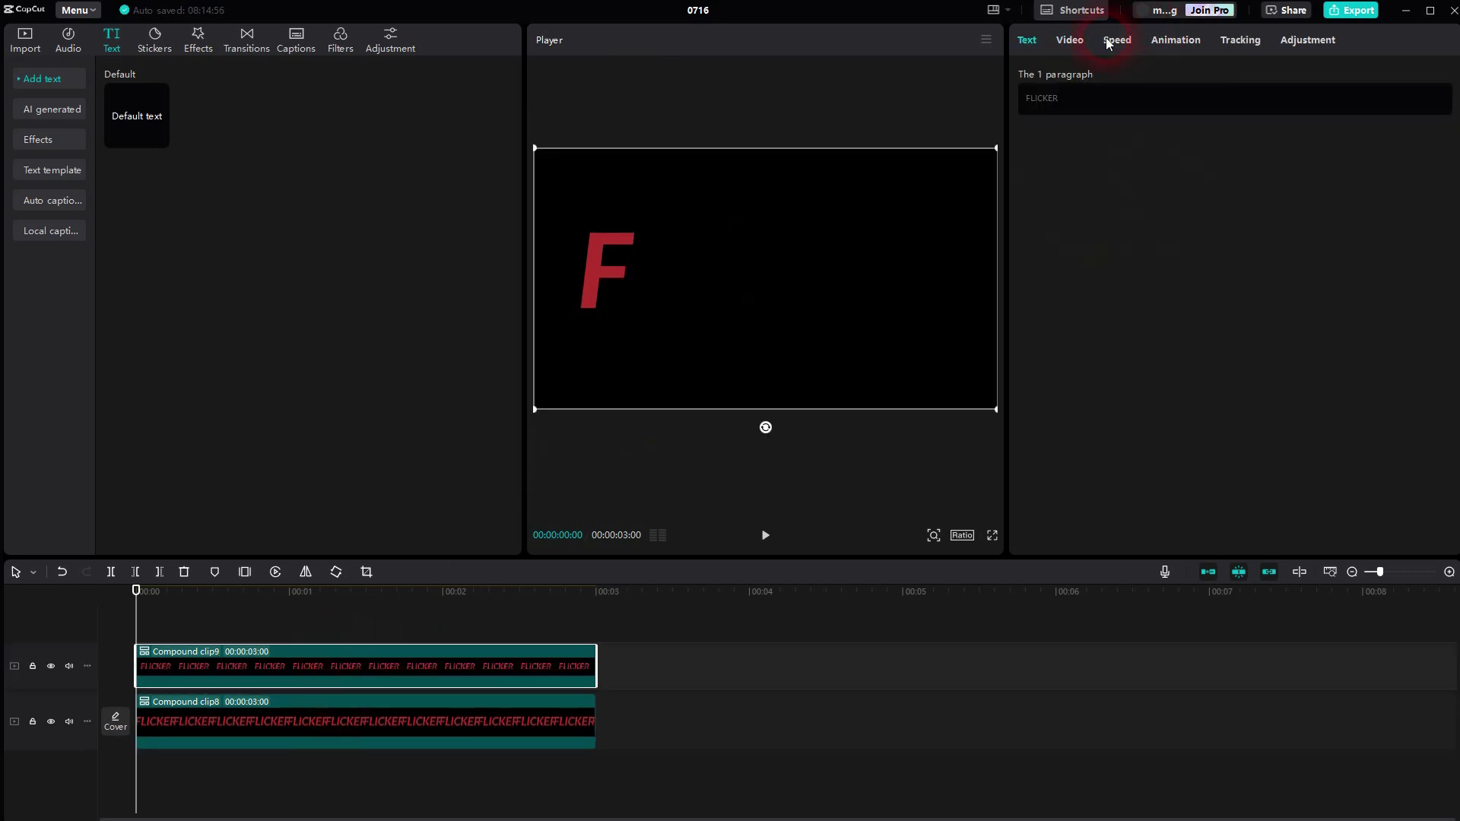
left_click(1083, 44)
left_click_drag(579, 231, 631, 233)
left_click_drag(616, 299, 637, 200)
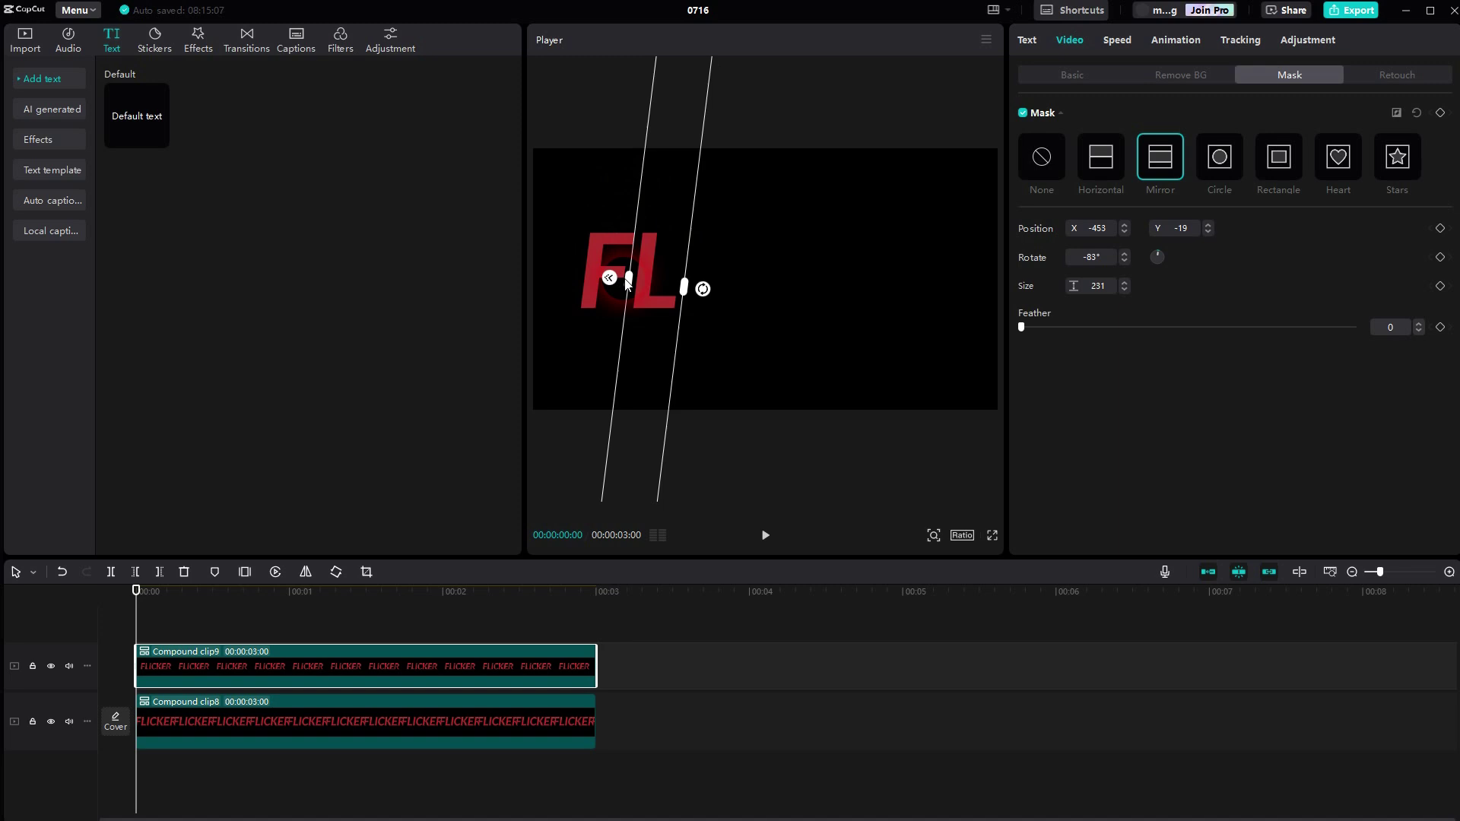
left_click_drag(626, 281, 658, 430)
Step: Duplicate the L clip and fit the copy's mask around the letter I, at about X -299, Y -25, size about 93
key("ctrl+c")
key("ctrl+v")
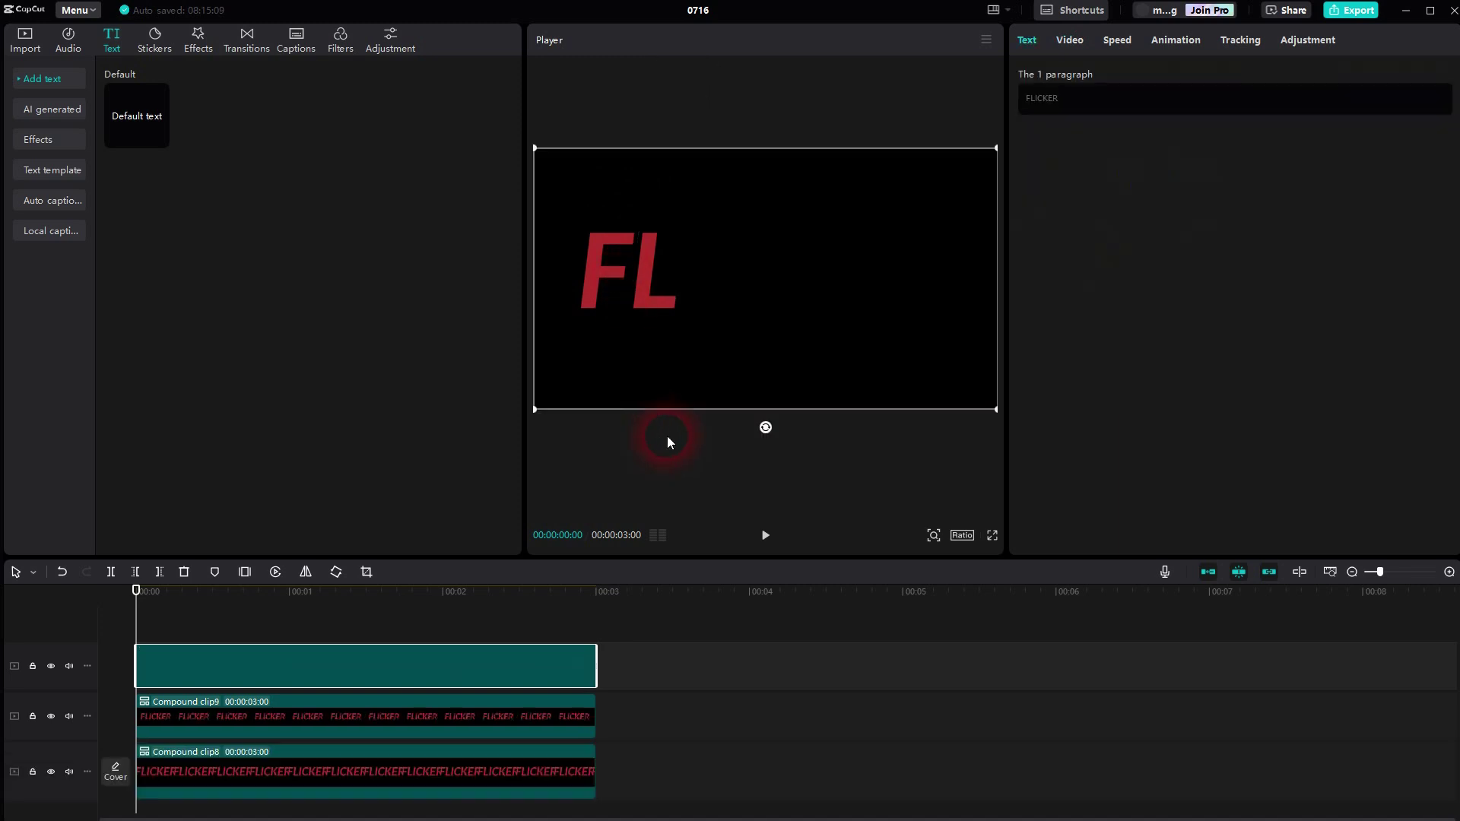
left_click(1070, 42)
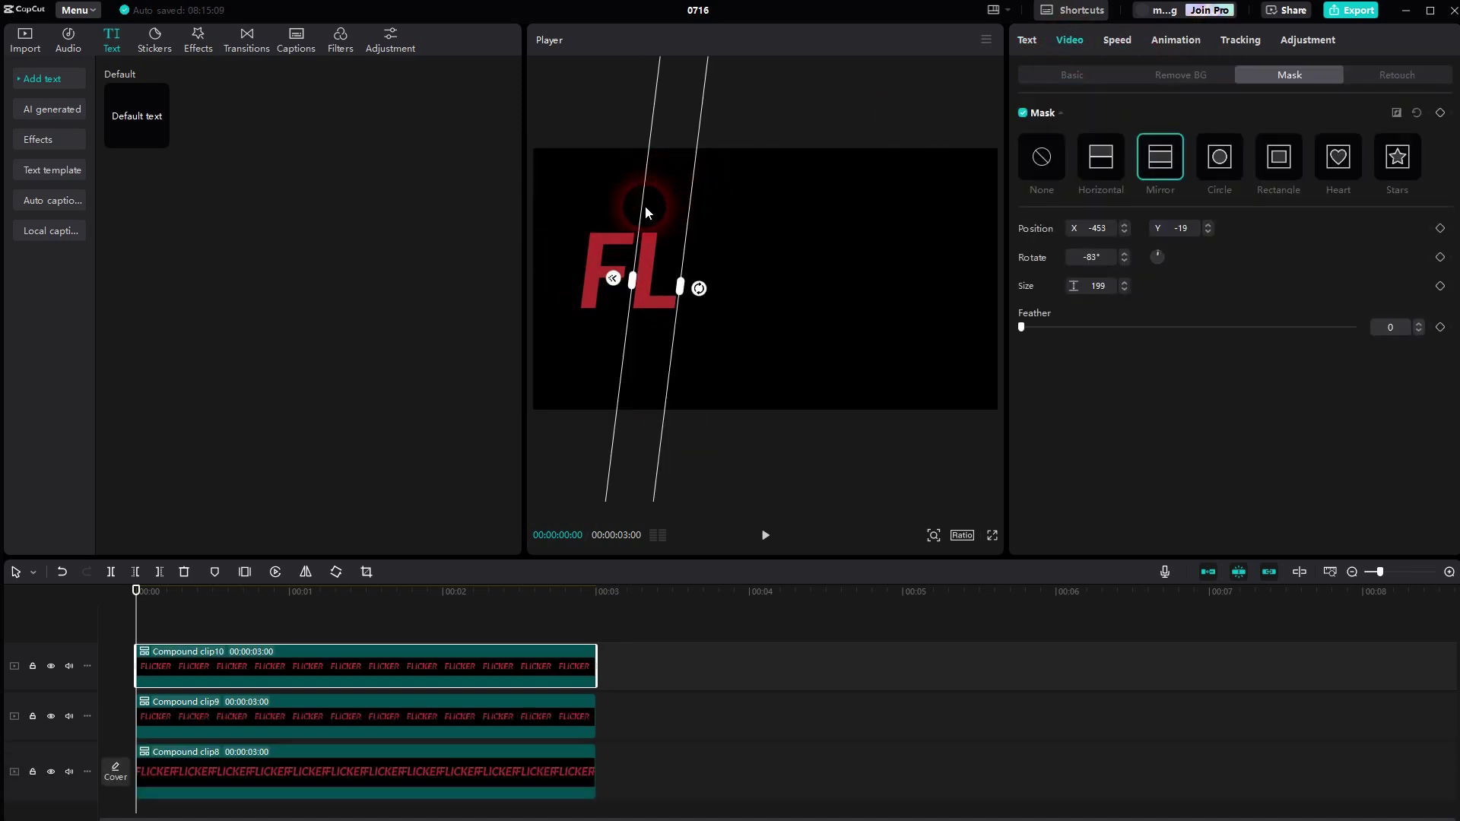
left_click_drag(646, 206, 679, 208)
left_click(745, 295)
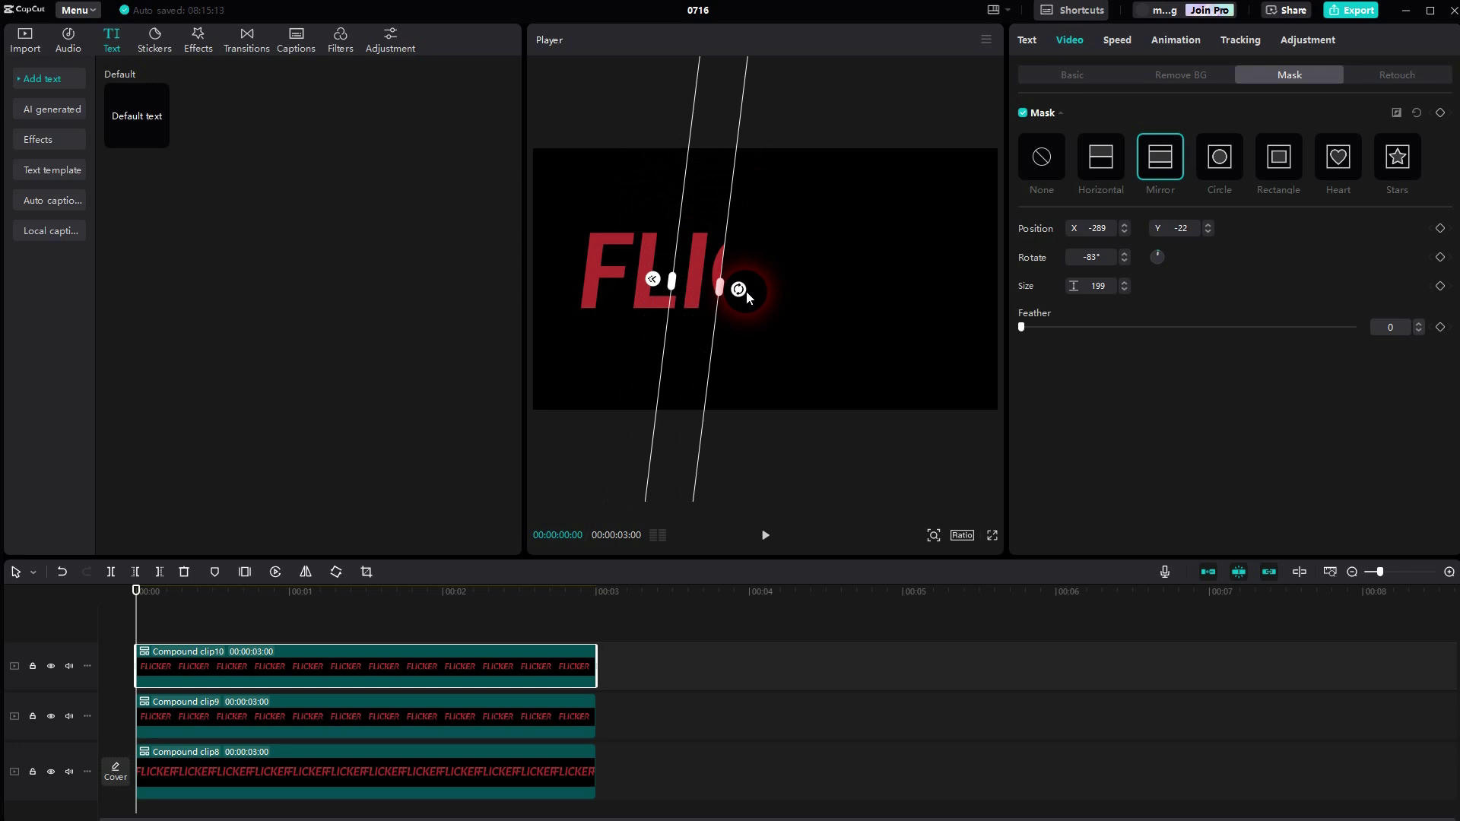
left_click_drag(723, 293, 705, 287)
left_click(694, 201)
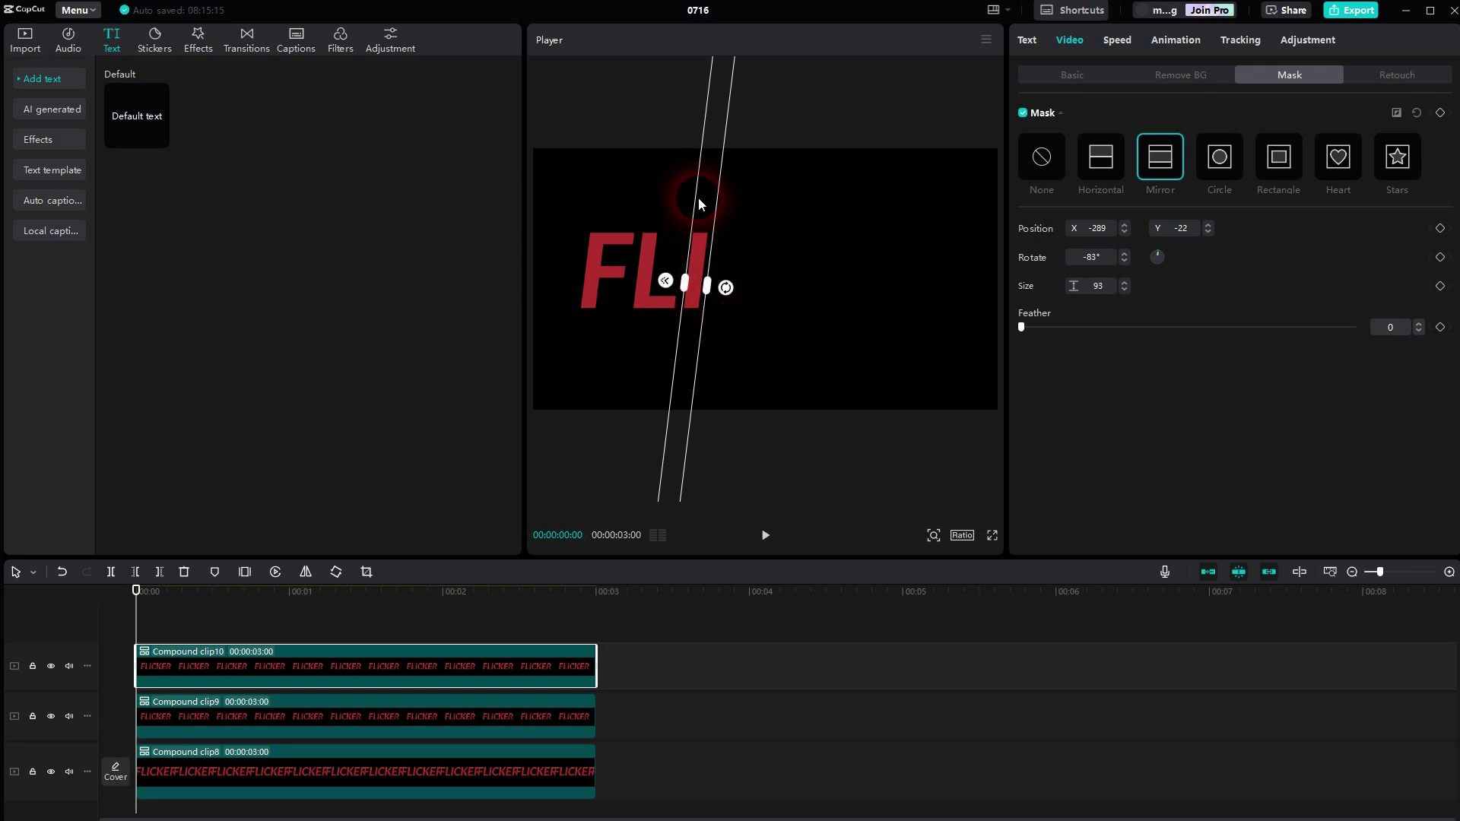
left_click_drag(694, 198, 692, 198)
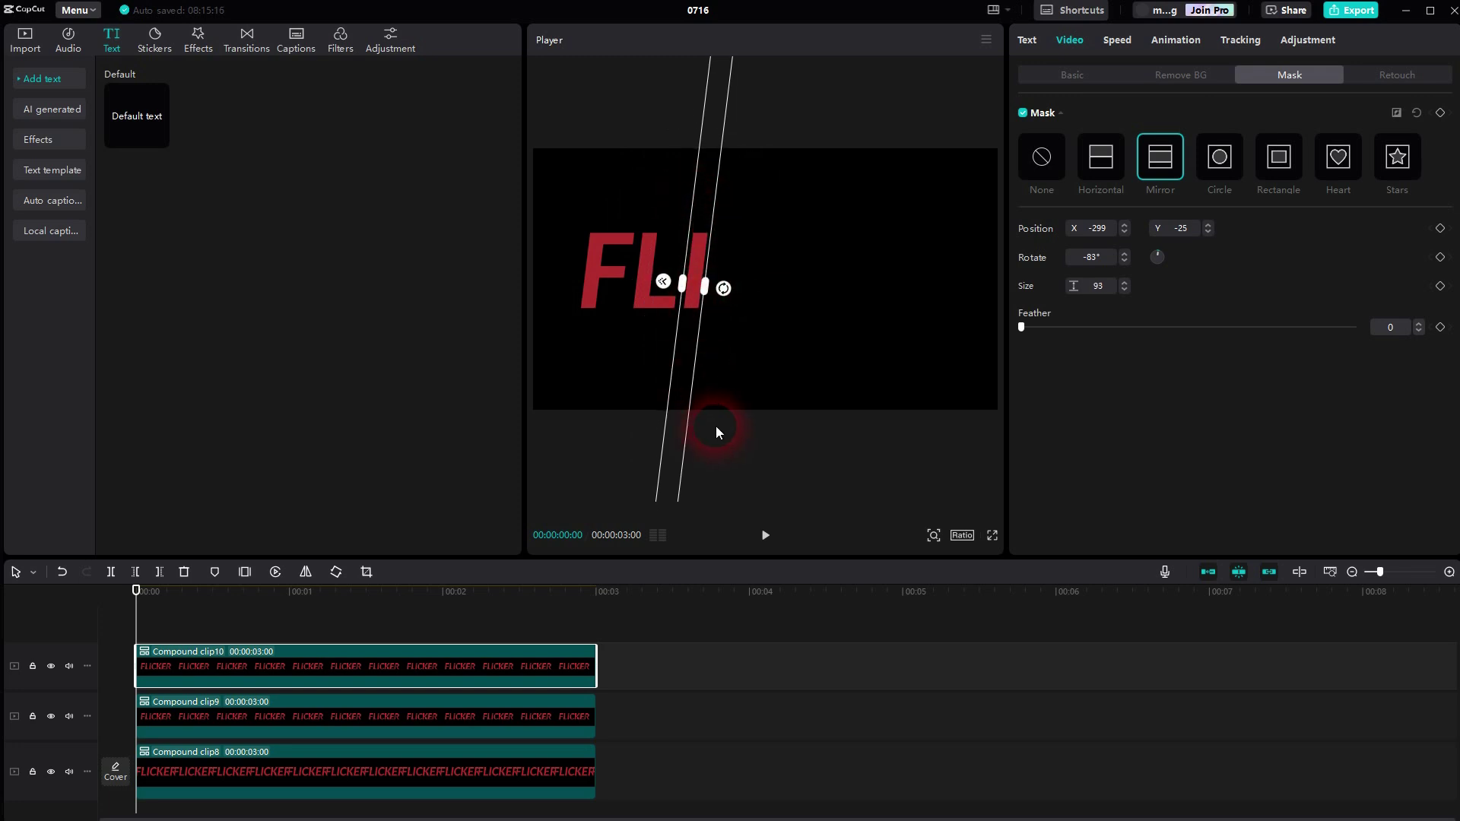
Step: Duplicate the I clip and fit the copy's mask around the letter C, at about X -116, Y -44, size about 279
key("ctrl+v")
left_click(1069, 41)
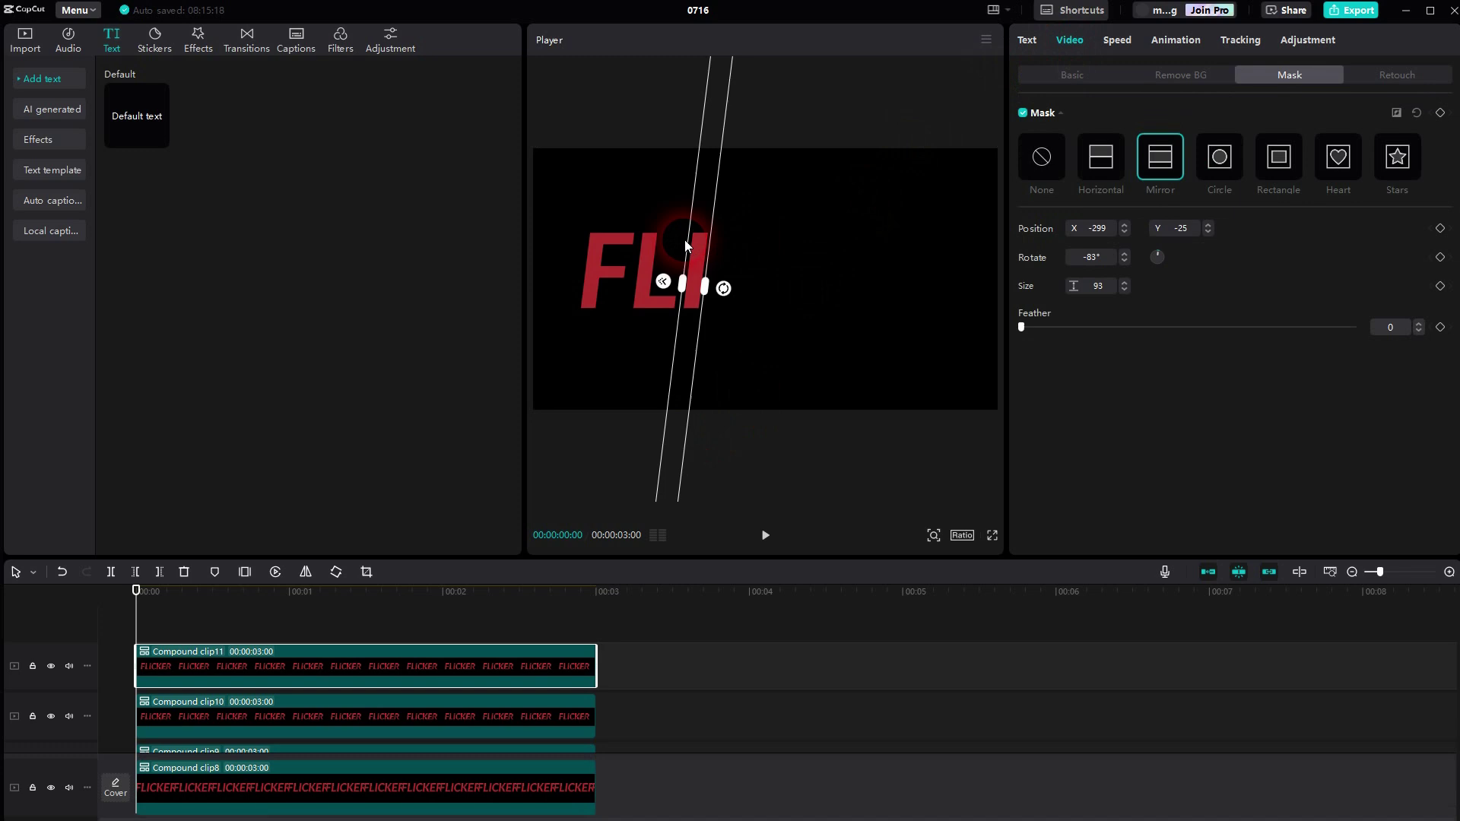
mouse_move(684, 240)
left_mouse_down()
mouse_move(719, 243)
mouse_move(764, 289)
mouse_move(707, 236)
left_mouse_up()
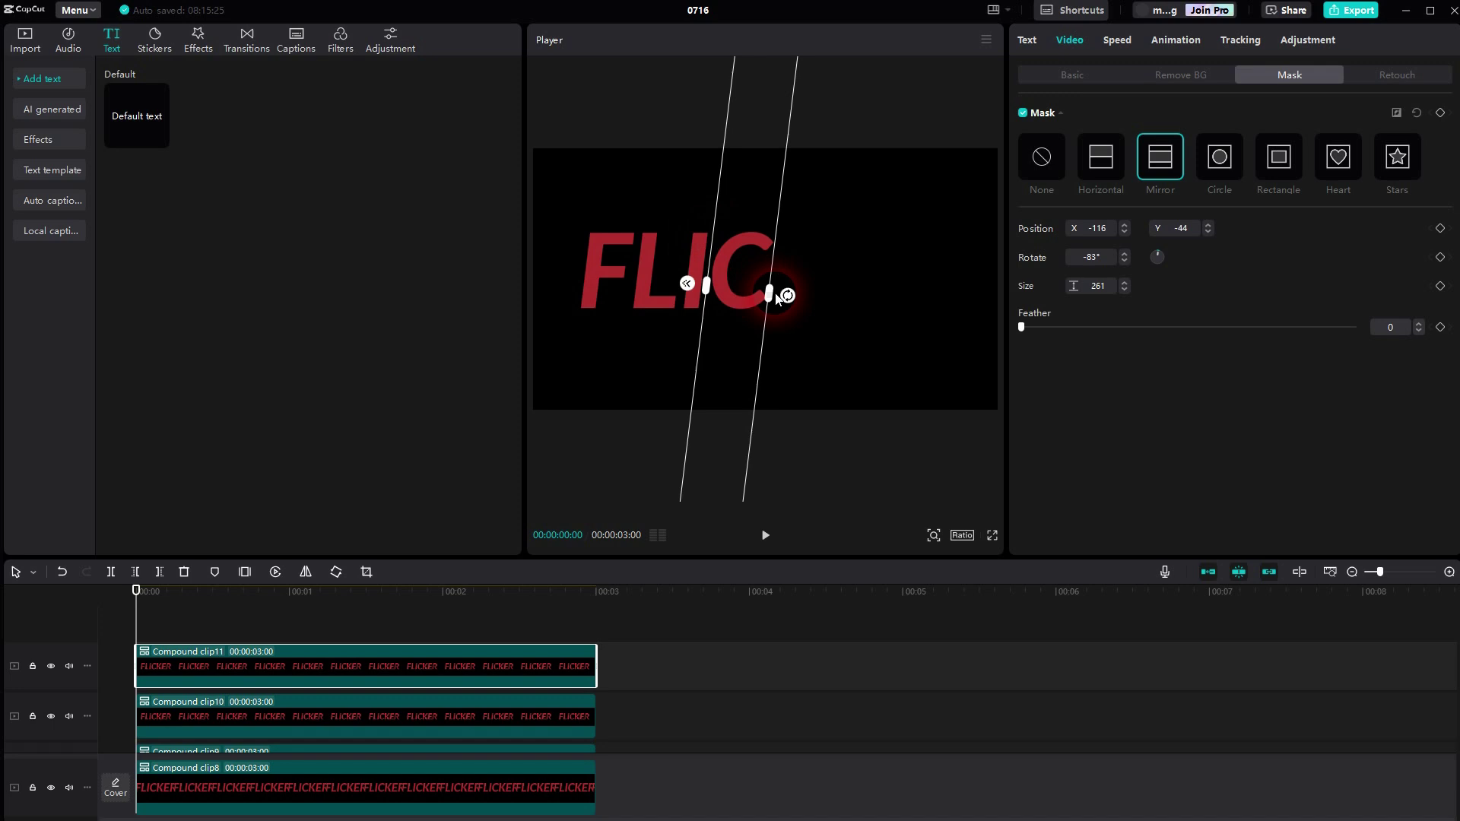
left_click_drag(775, 296, 775, 297)
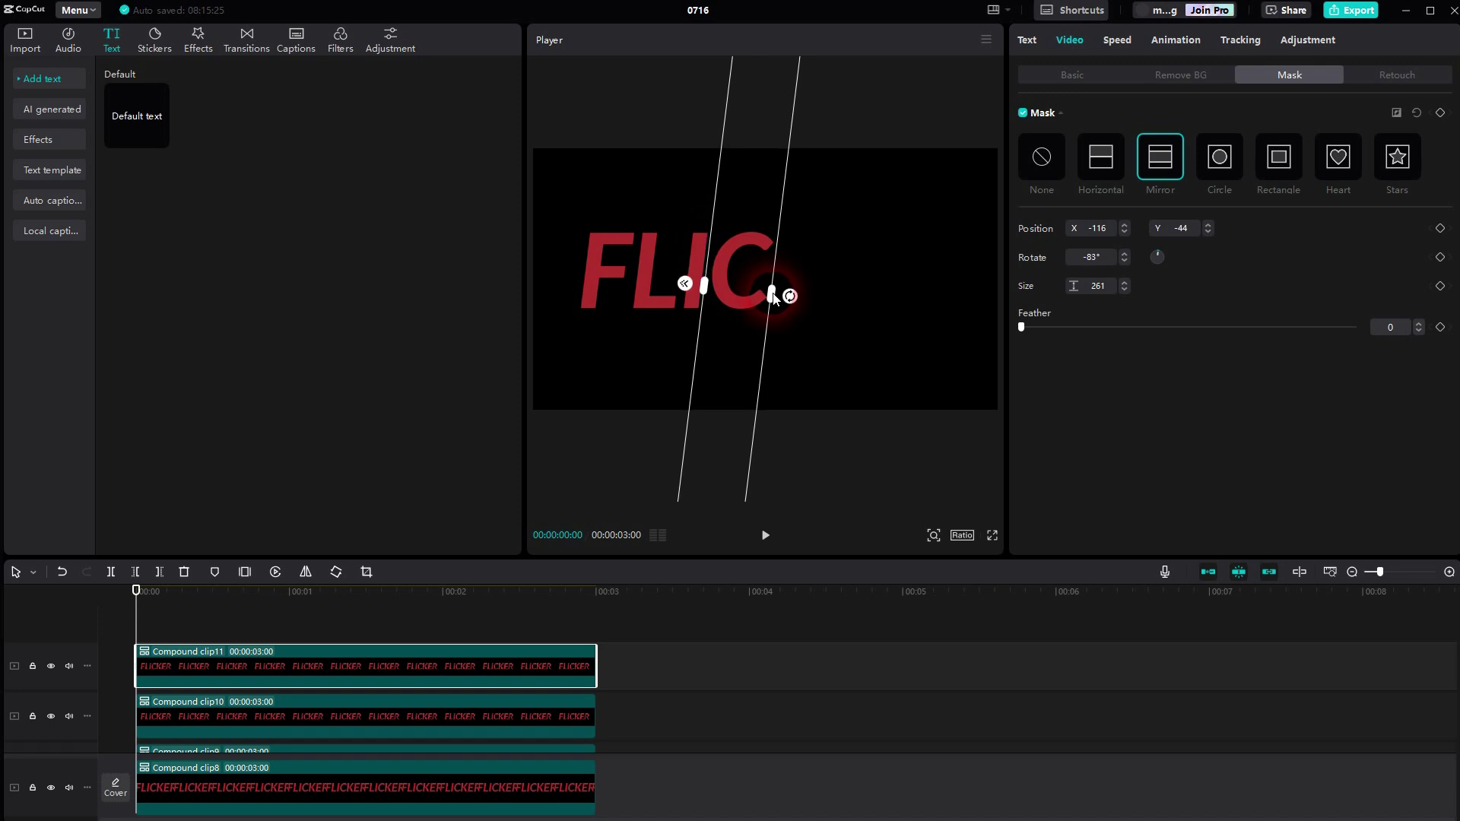
Step: Duplicate the C clip and move the copy's mask onto the letter K, at about X 141, Y -69
key("ctrl+v")
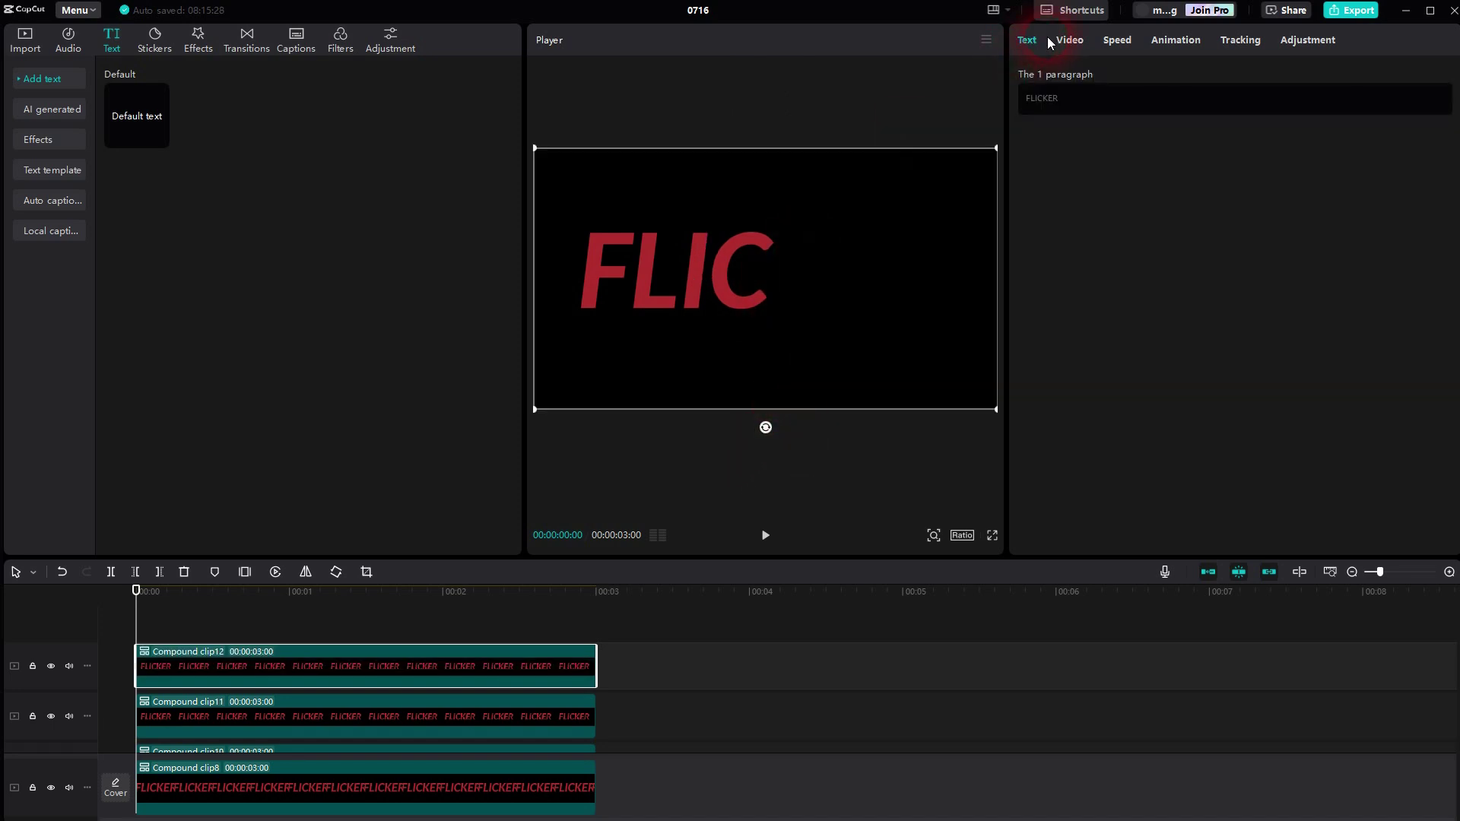
left_click(1059, 41)
left_click_drag(718, 193, 774, 200)
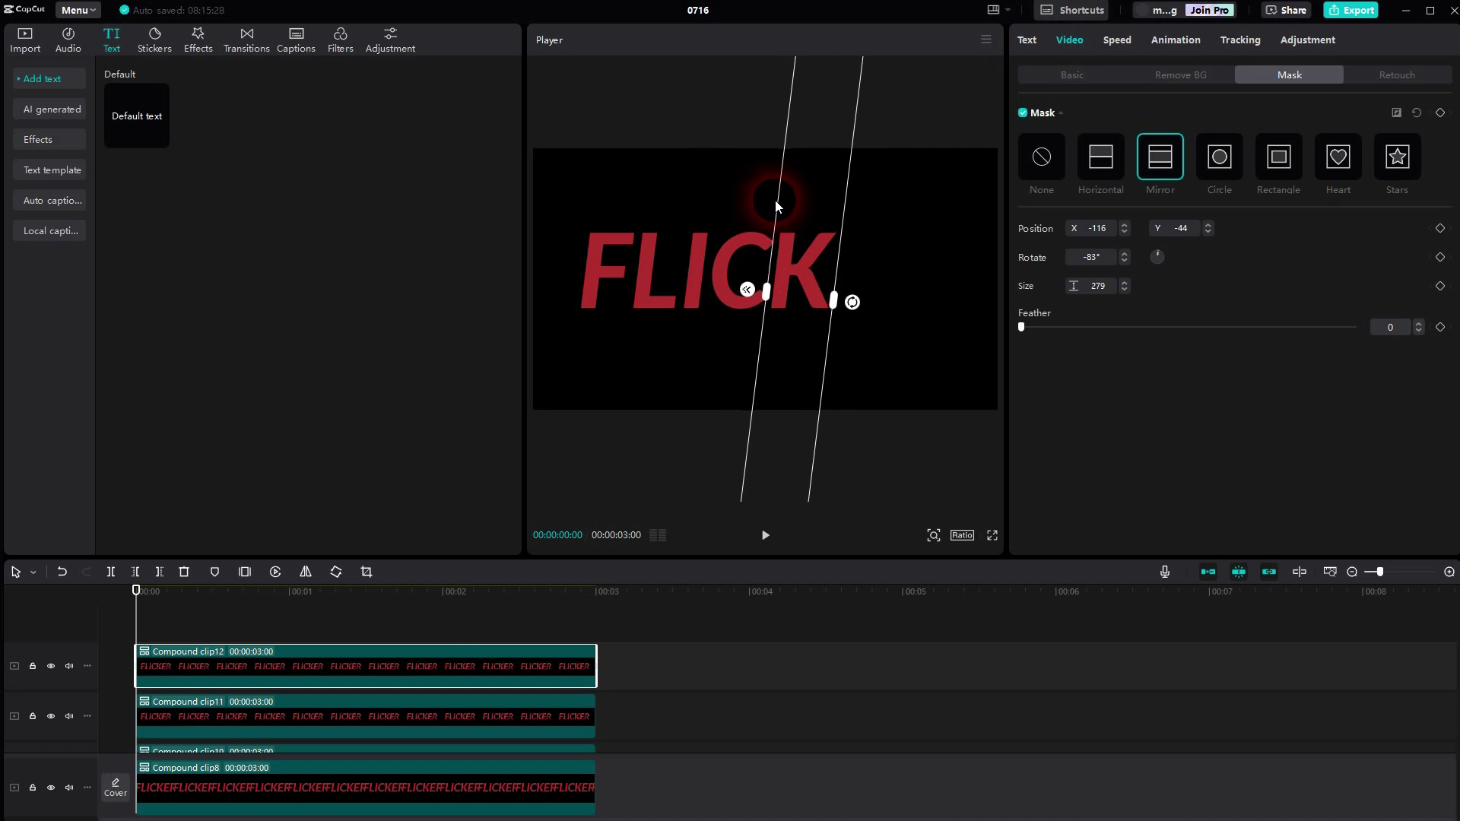
Step: Duplicate the K clip and fit the copy's mask around the letter E, at about X 390, Y -82, size about 237
key("ctrl+v")
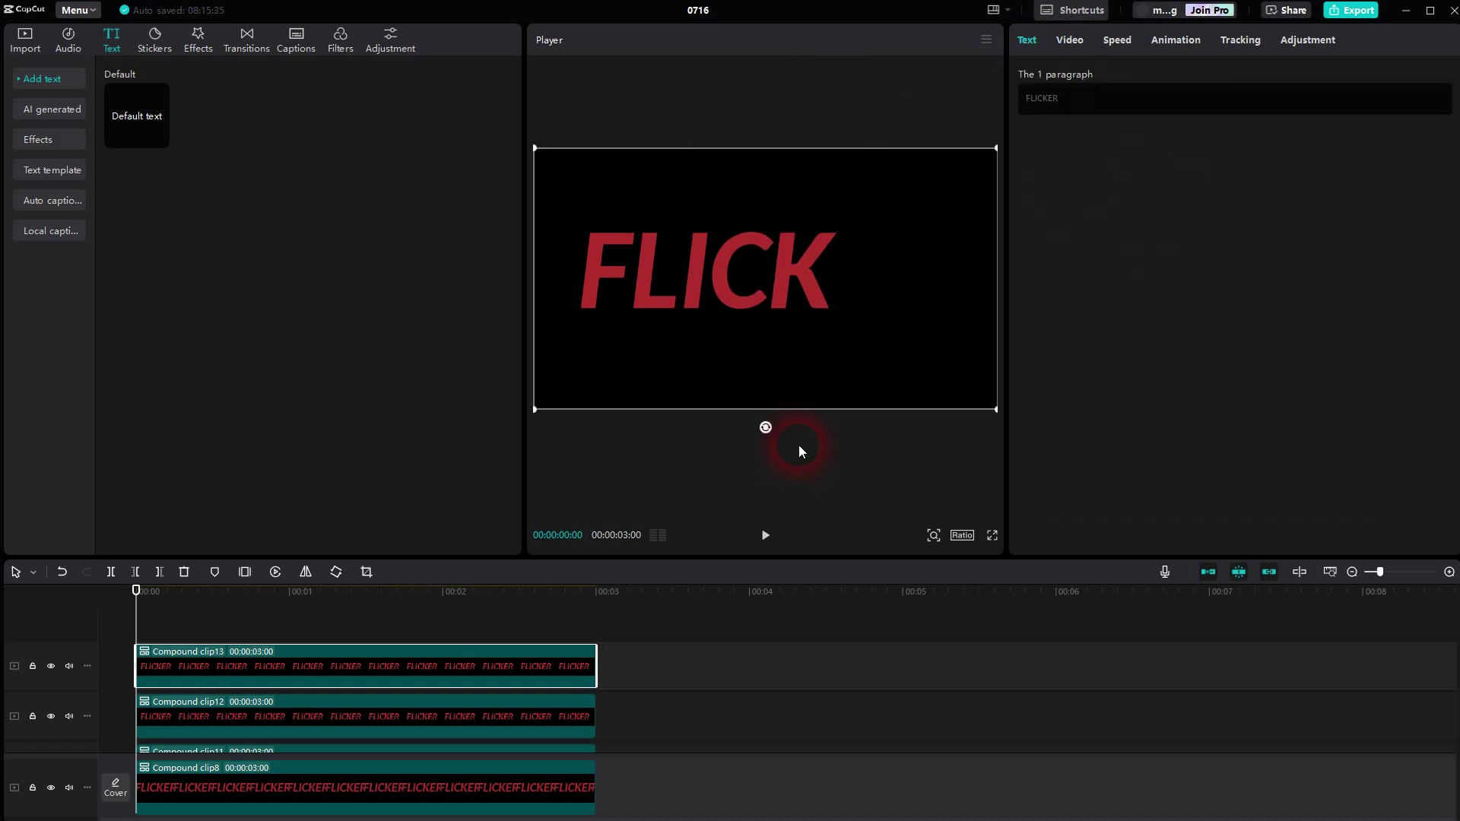
left_click(1077, 39)
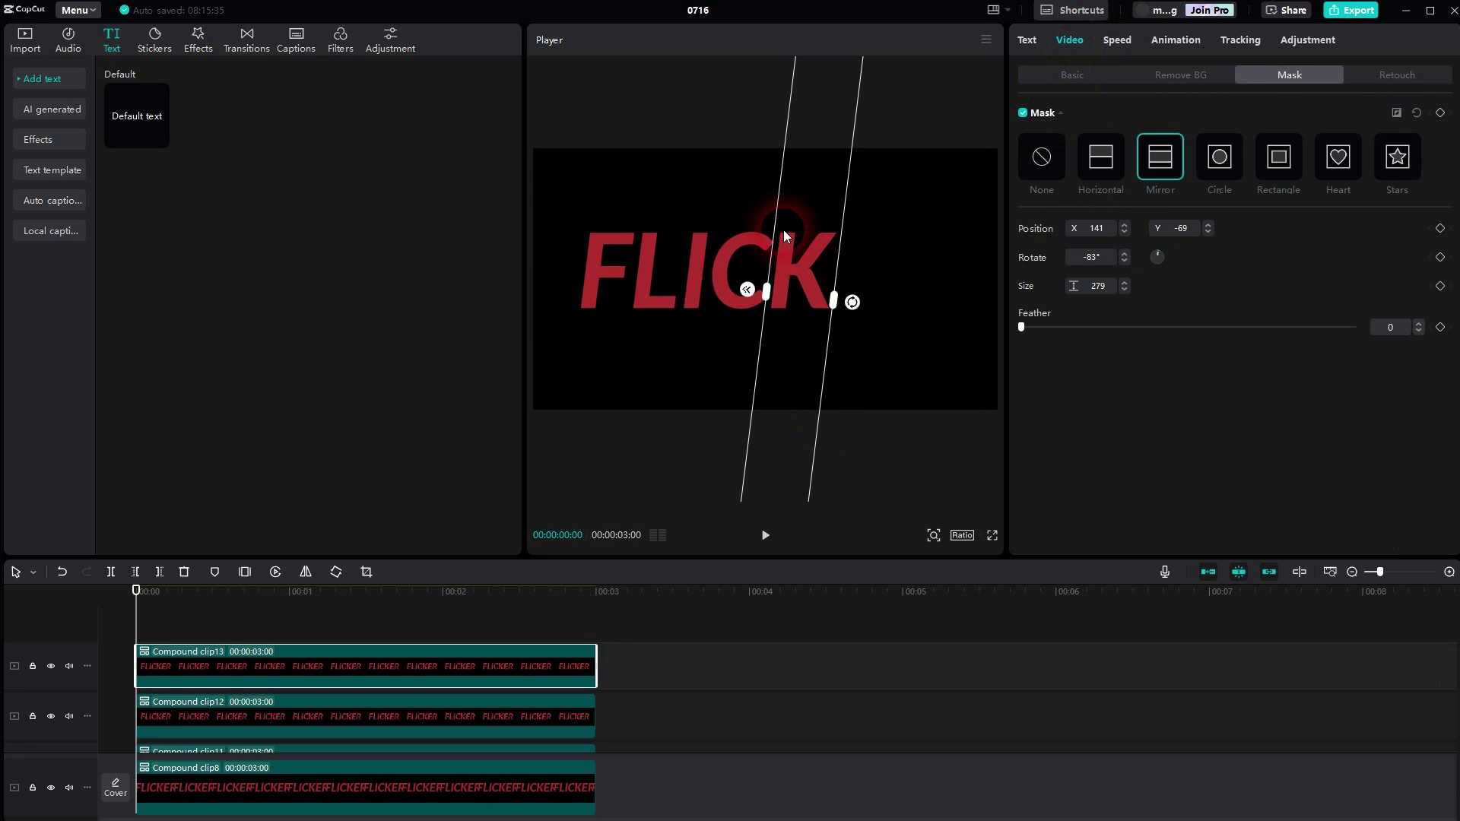
left_click_drag(783, 229, 901, 344)
Step: Duplicate the E clip and fit the copy's mask around the letter R, at about X 638, Y -119, size about 275
key("ctrl+c")
key("ctrl+v")
key("alt+g")
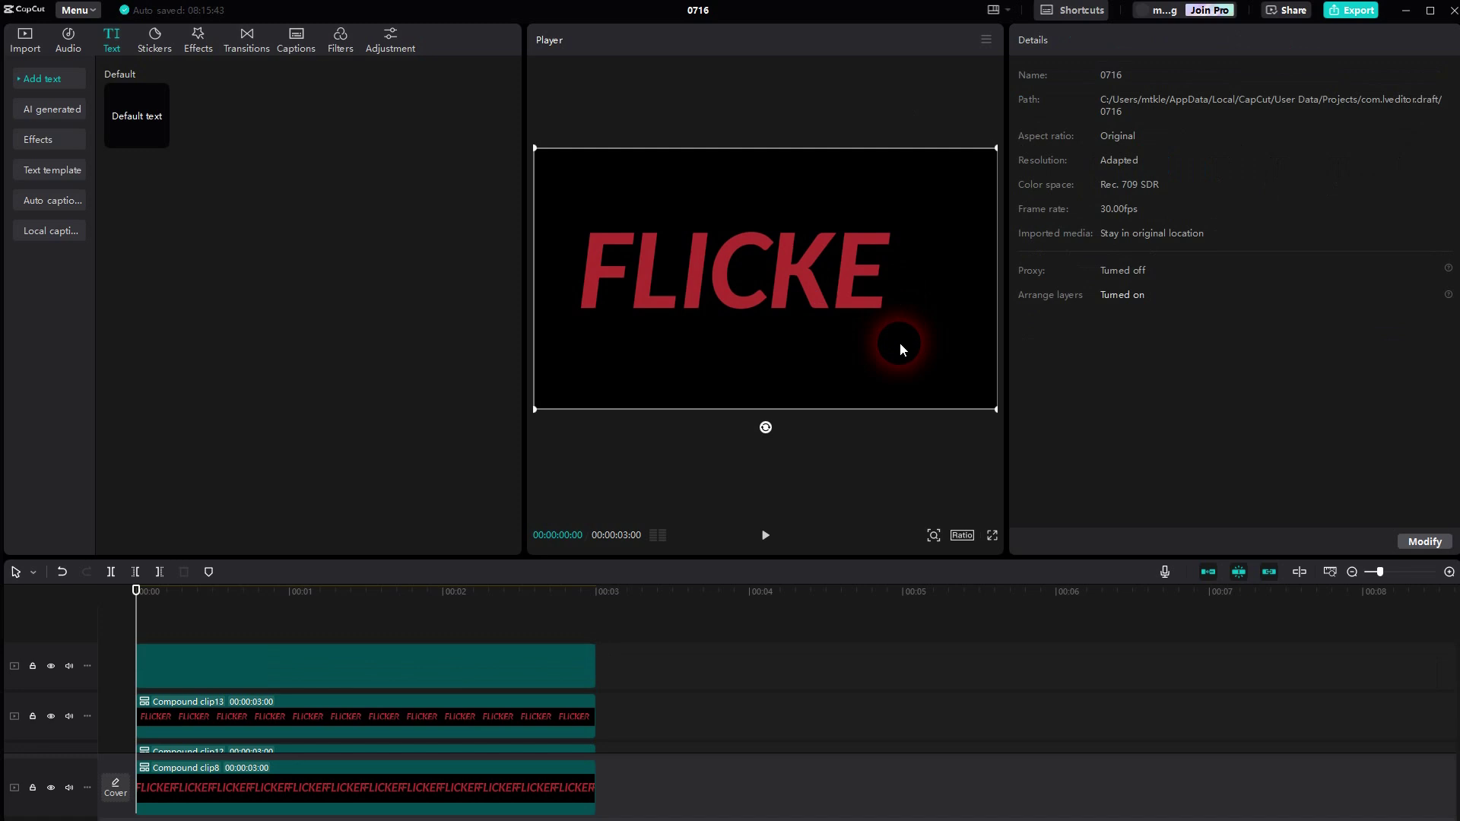
left_click(1068, 39)
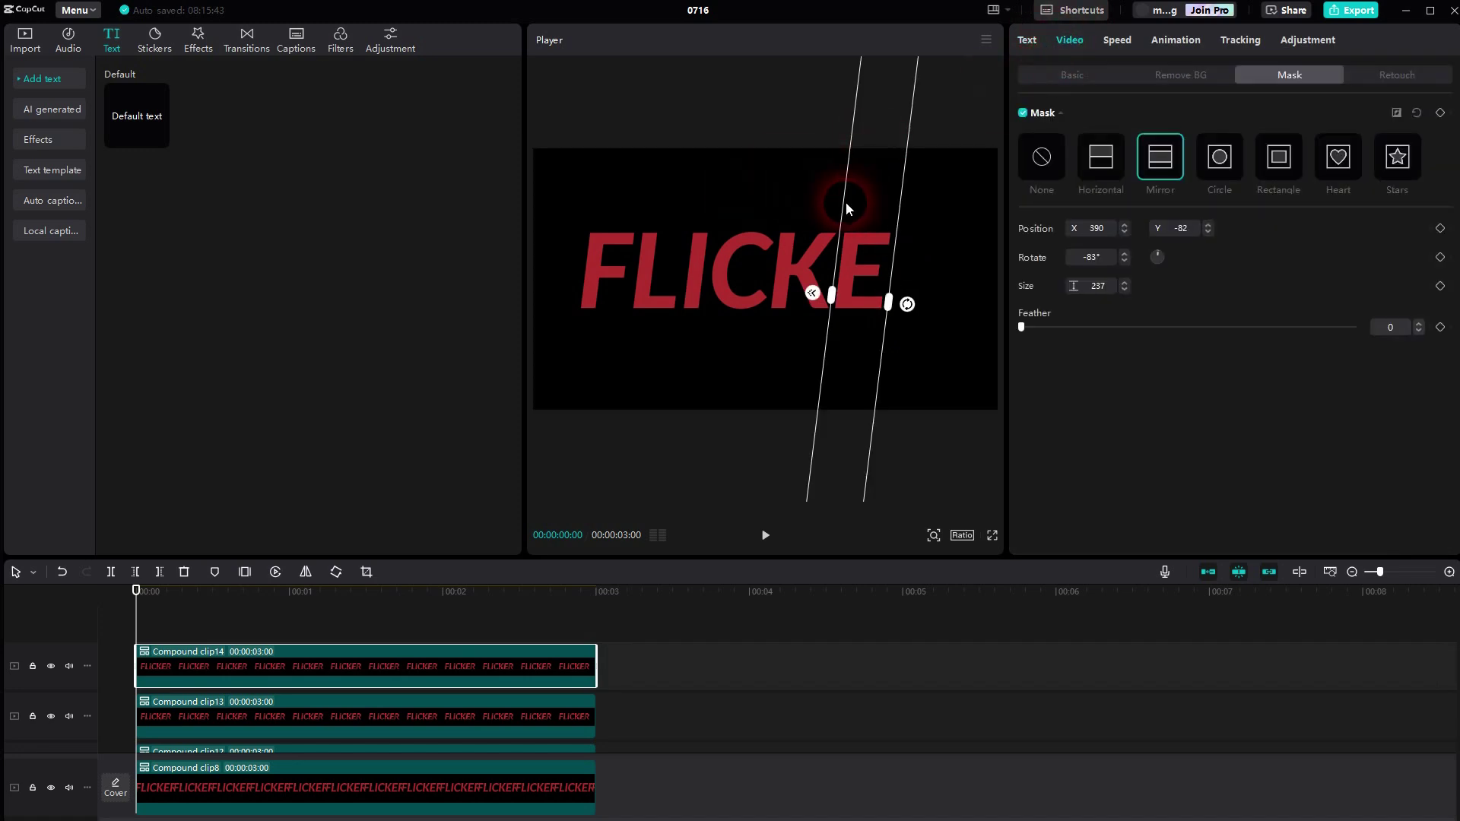
left_click_drag(846, 202, 954, 312)
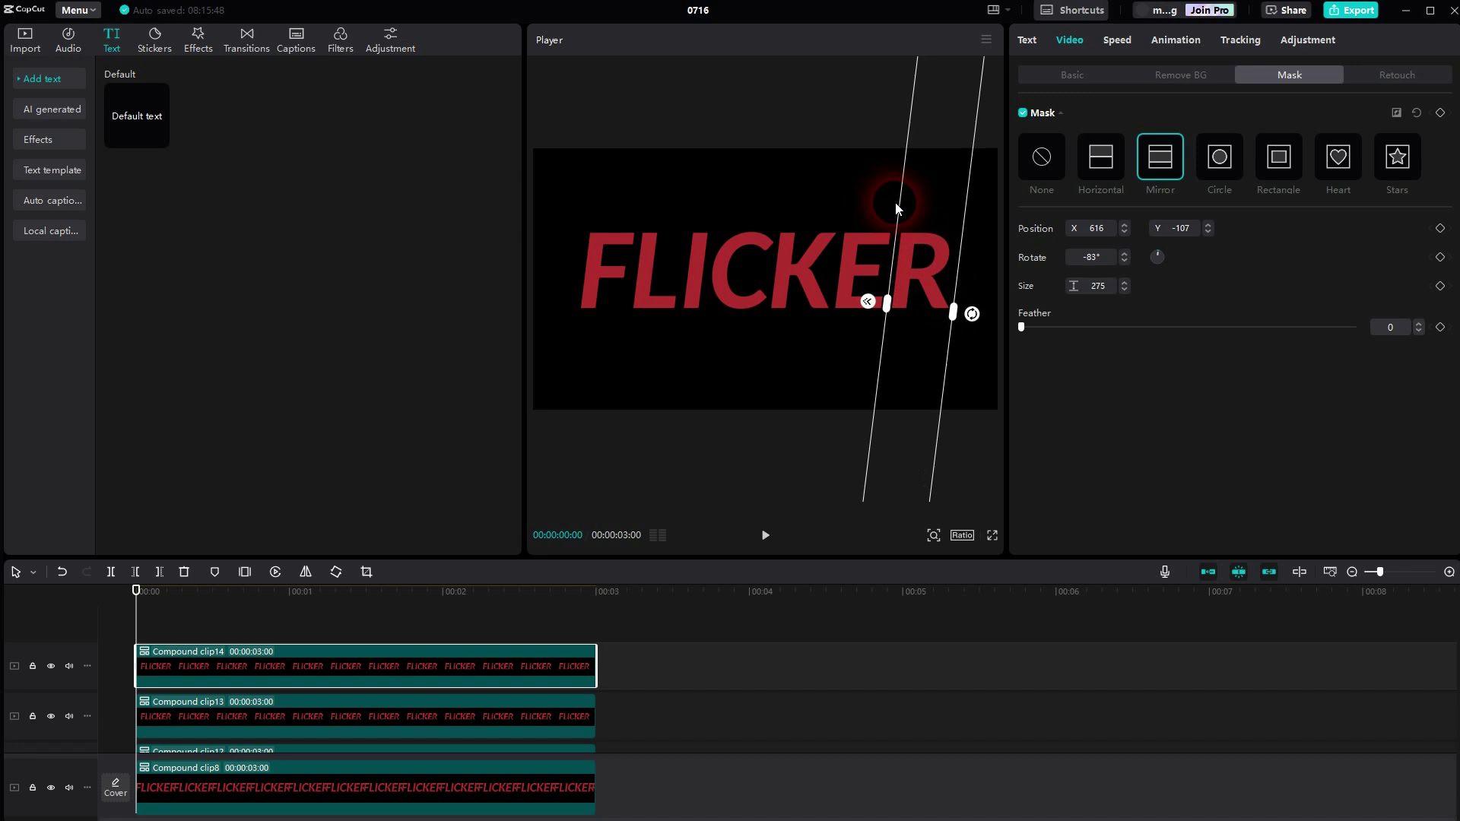
left_click_drag(897, 207, 877, 408)
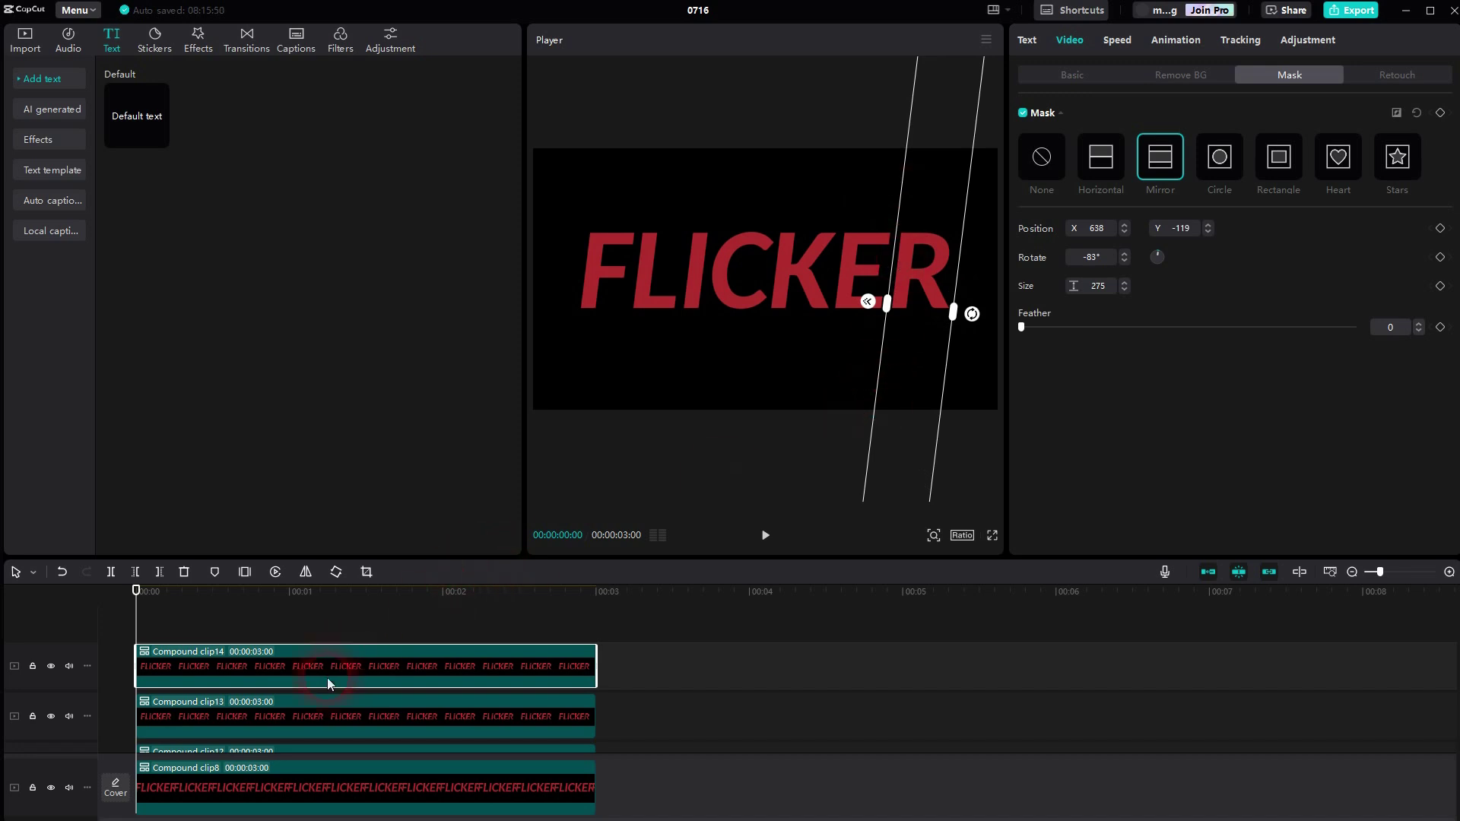
Step: Search the video effects for "black fade", add Black Fade directly above the F clip over its full length, and preview it
scroll(327, 688, "down", 5)
left_click(495, 749)
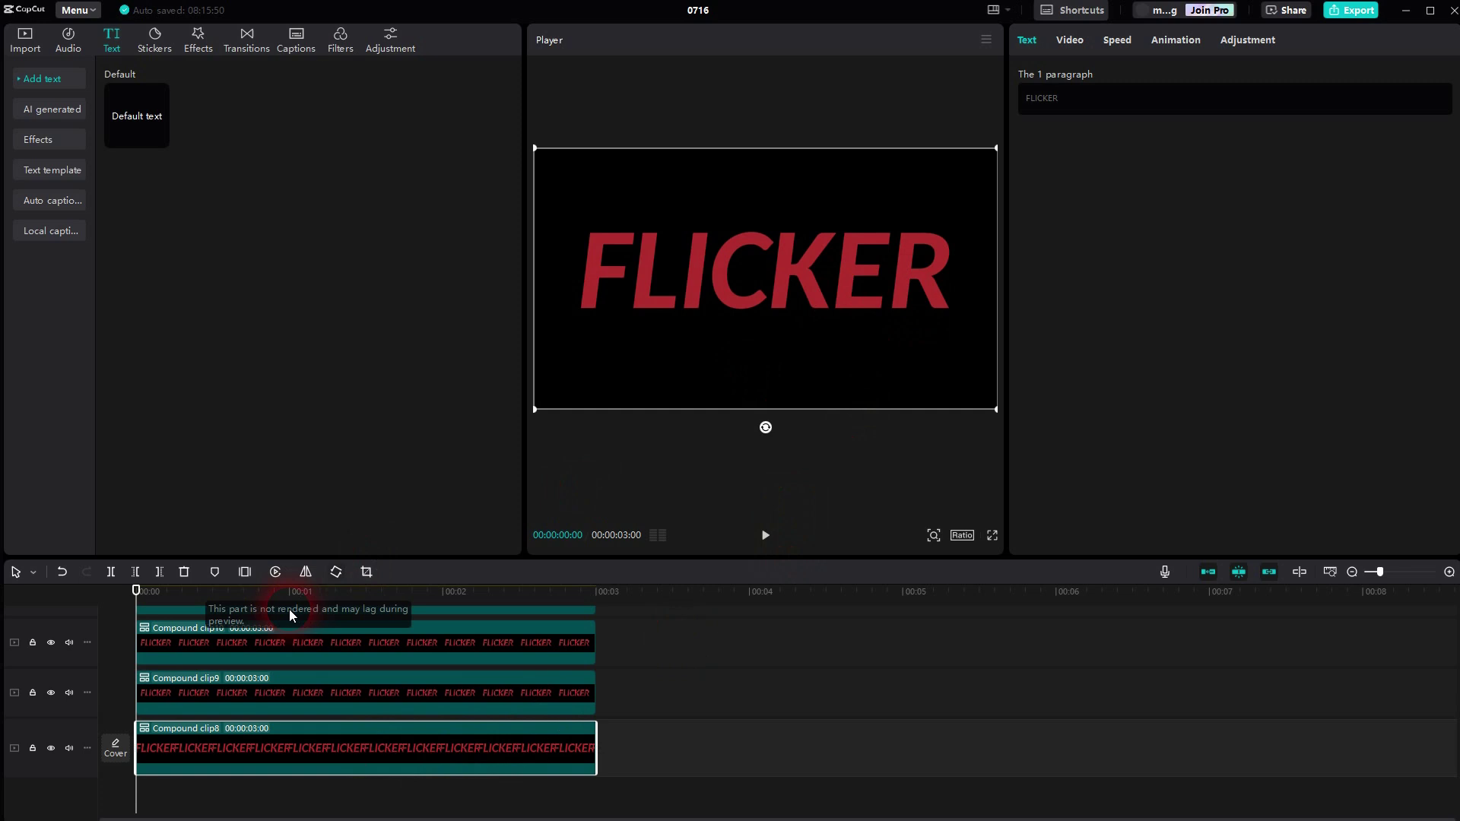
left_click(159, 168)
left_click(197, 39)
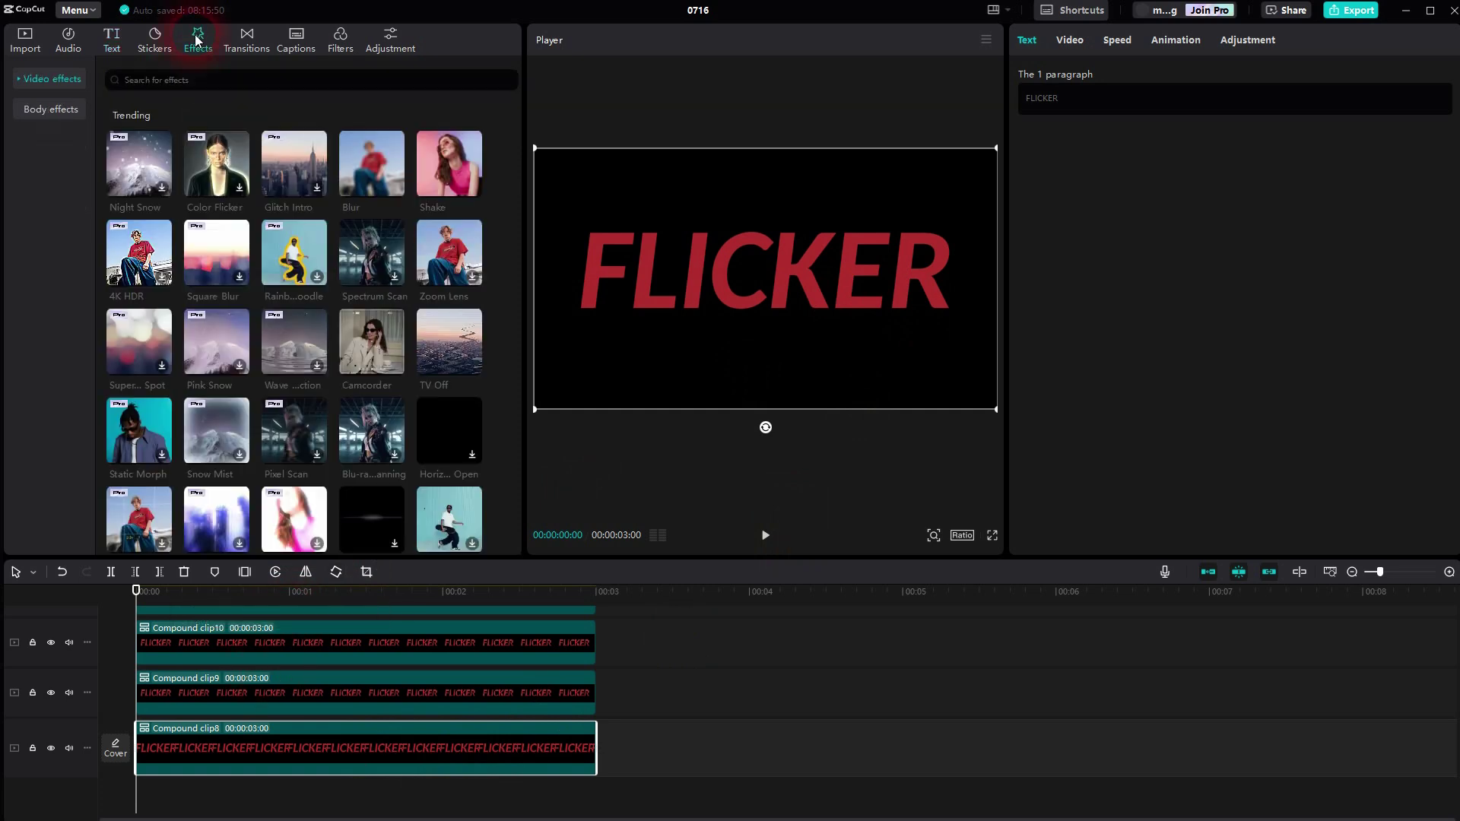
left_click(200, 86)
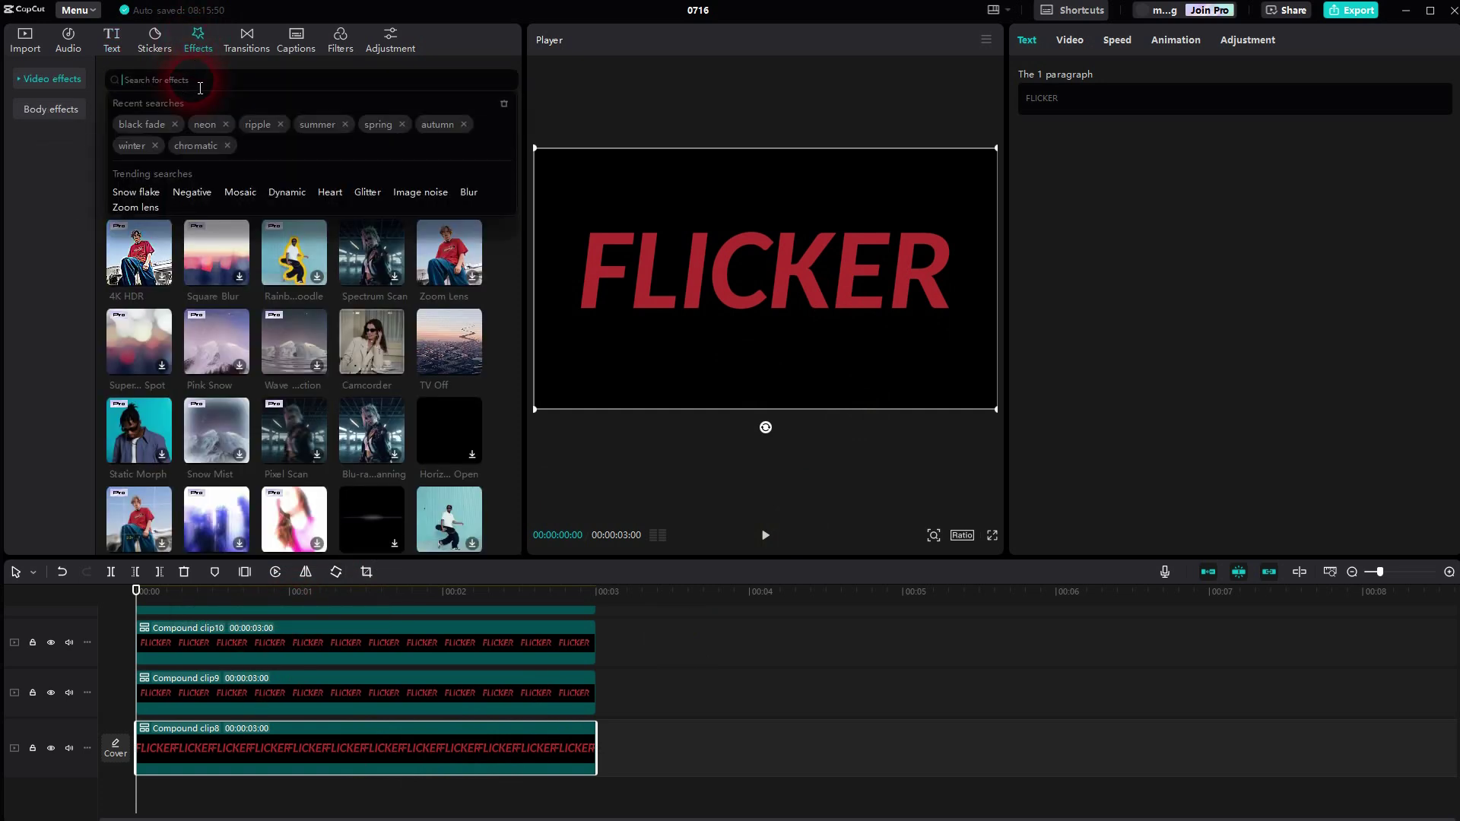
type("black fade")
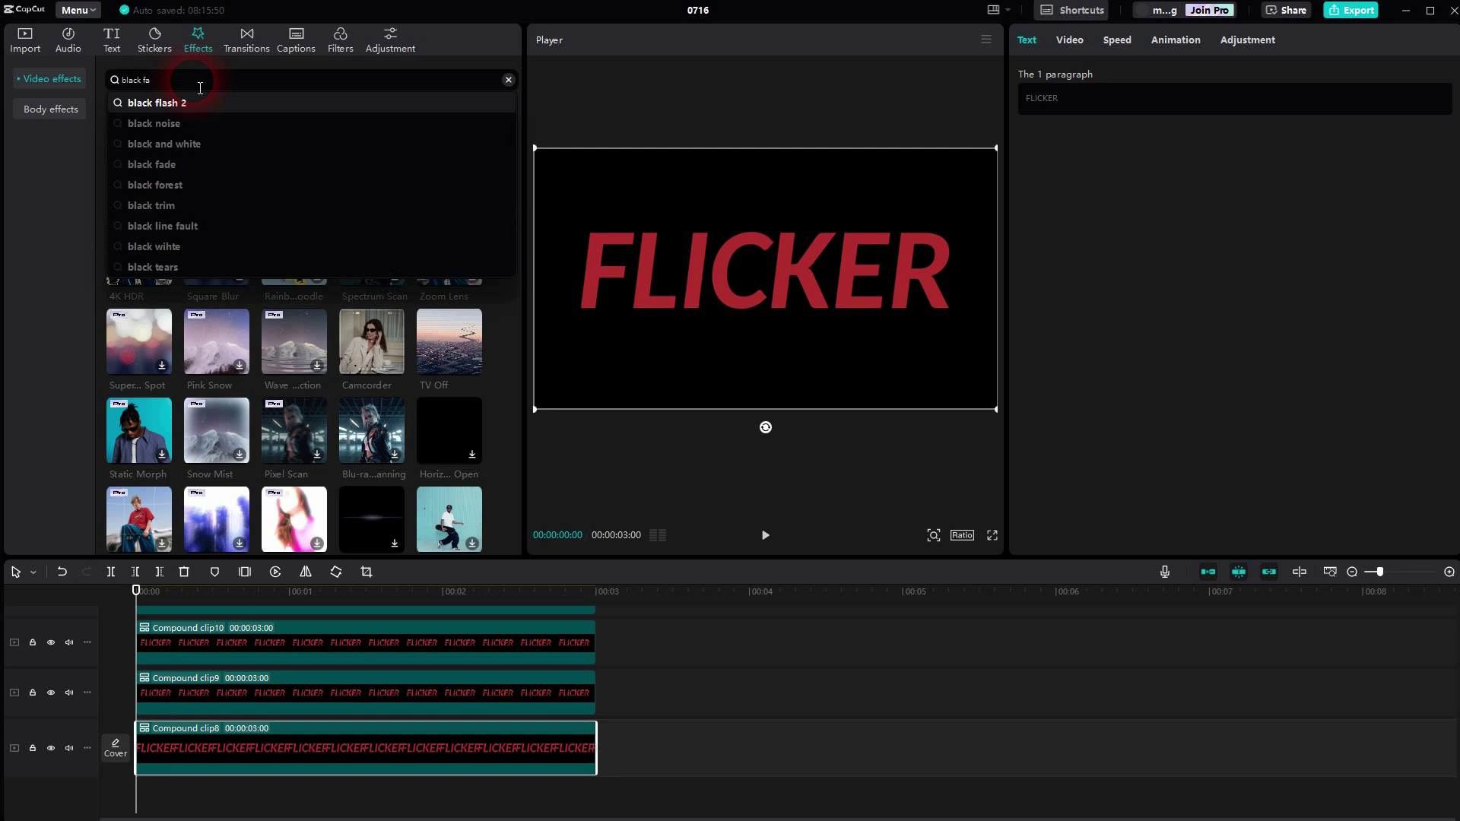
key("Return")
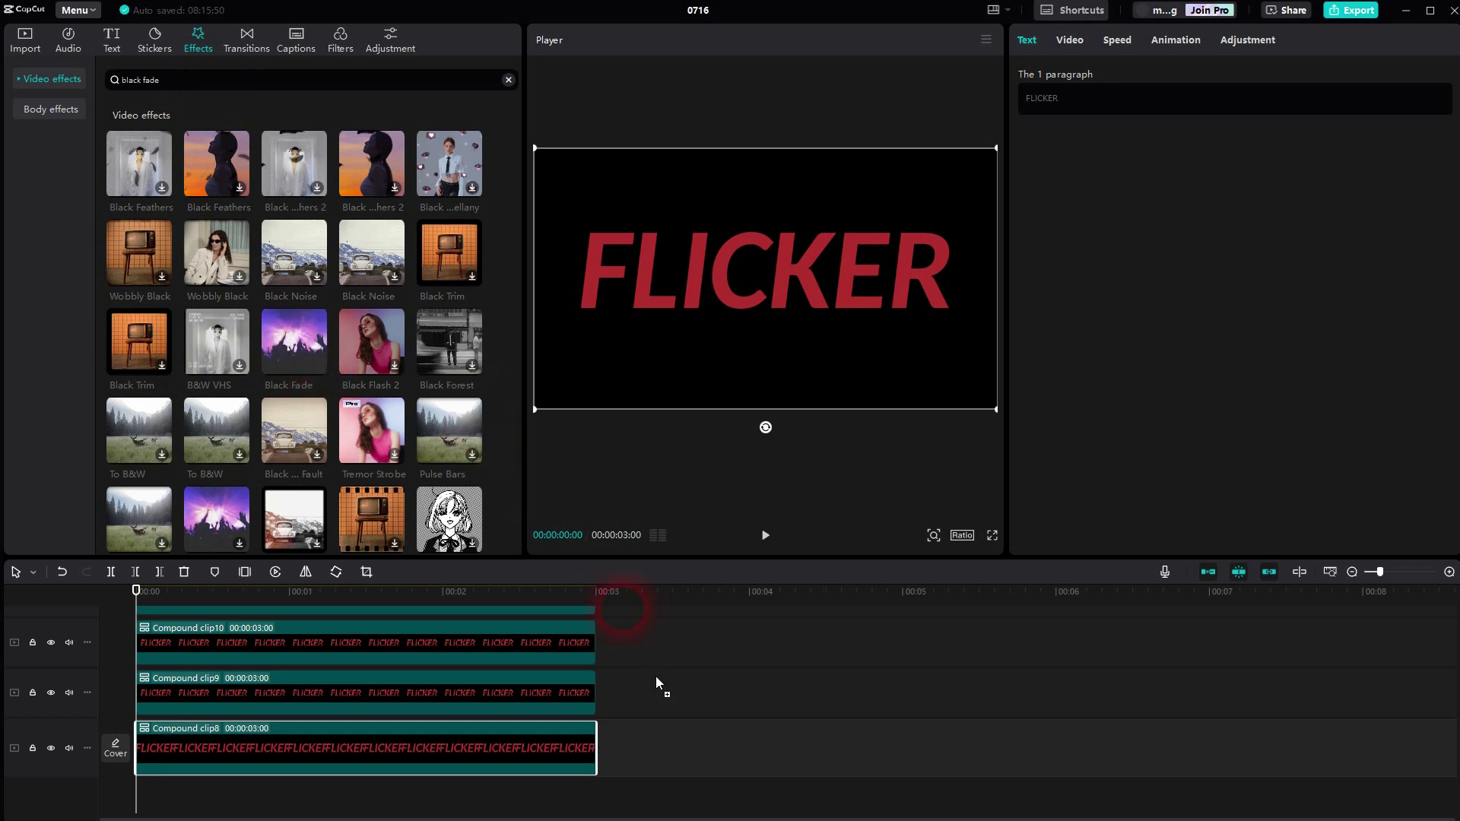
left_click_drag(655, 676, 182, 730)
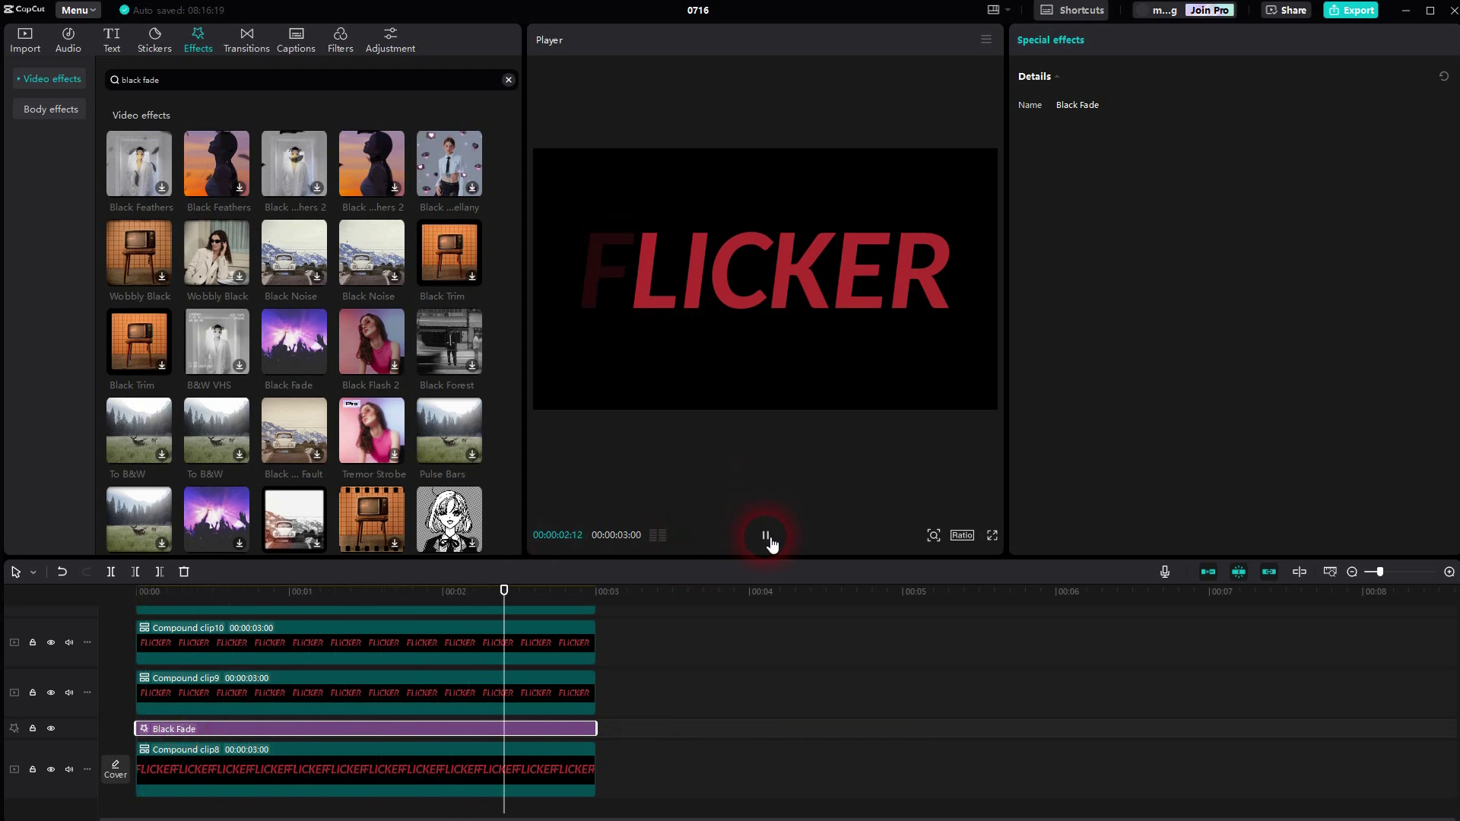
left_click(764, 535)
left_click_drag(535, 592, 39, 618)
Step: Shorten the F clip's Black Fade to about 0.2 seconds and paste copies at 00:00:00:15 and 00:00:01:04, about 0.4 and 0.1 seconds long
left_click(598, 737)
left_click_drag(597, 737, 222, 603)
key("ctrl+v")
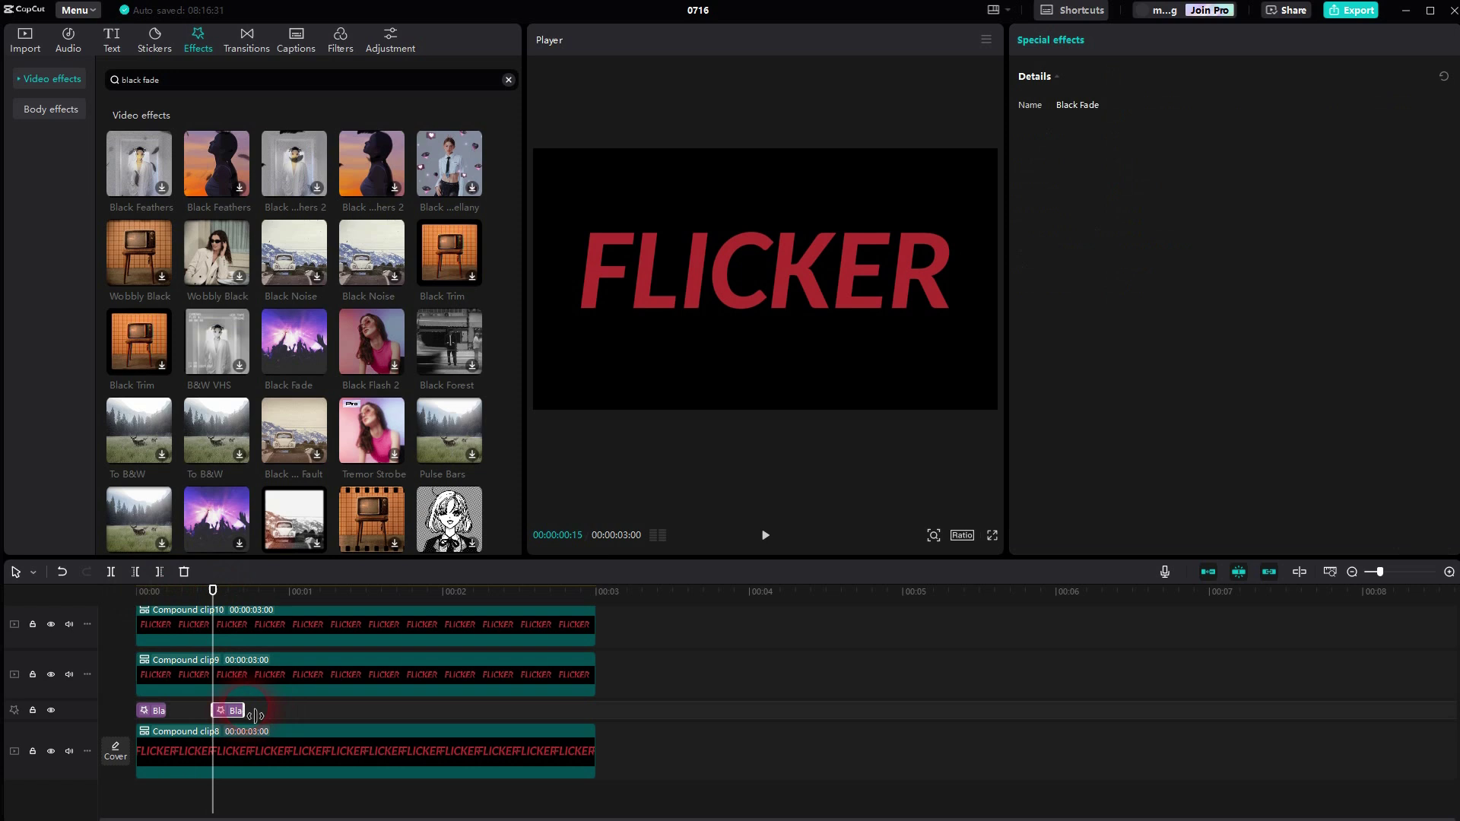
left_click_drag(215, 594, 309, 612)
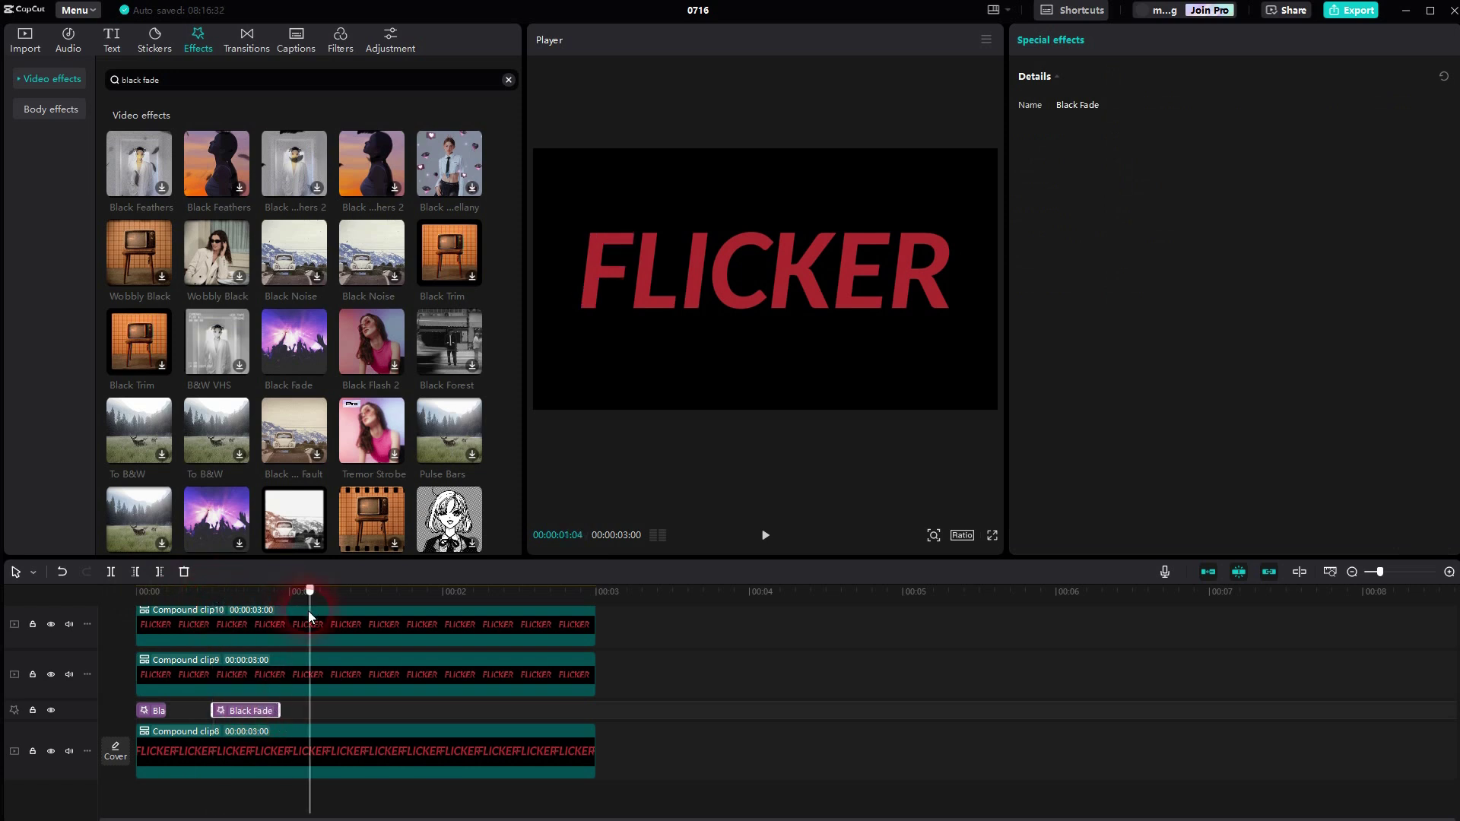
key("ctrl+v")
left_click(365, 712)
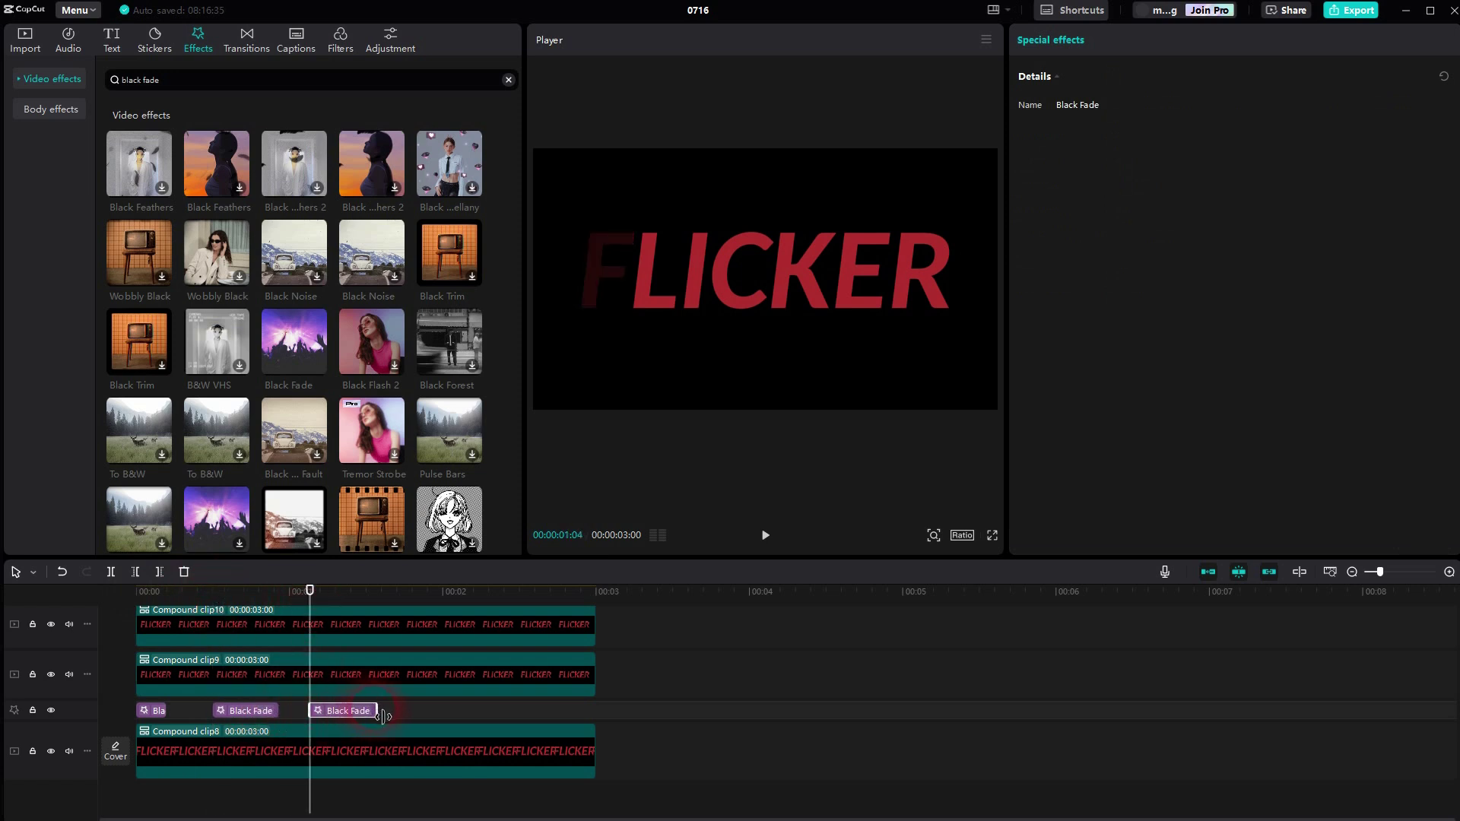
left_click_drag(382, 716, 327, 713)
Step: Paste Black Fade copies above the F clip at about 00:00:01:21 and 00:00:02:11, about 0.4 and 0.2 seconds long
left_click_drag(318, 594, 398, 618)
key("ctrl+v")
left_click_drag(422, 714, 464, 715)
left_click_drag(398, 591, 497, 613)
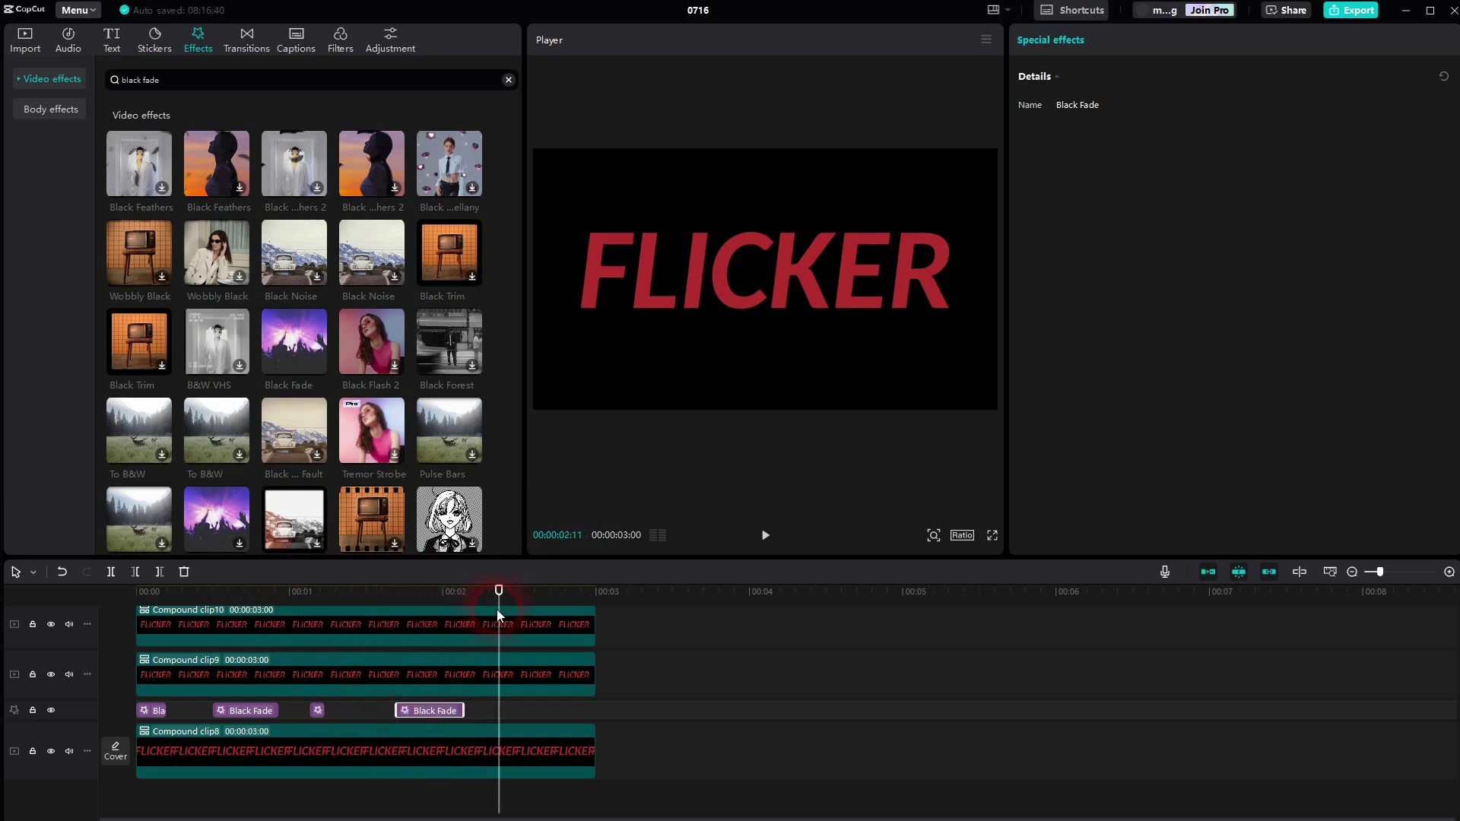
key("ctrl+v")
mouse_move(534, 716)
left_mouse_down()
mouse_move(488, 717)
mouse_move(560, 714)
mouse_move(524, 716)
left_mouse_up()
key("ctrl+z")
Step: Paste another Black Fade copy above the F clip at 00:00:02:22 and extend it to the clip's end
left_click_drag(500, 593, 555, 603)
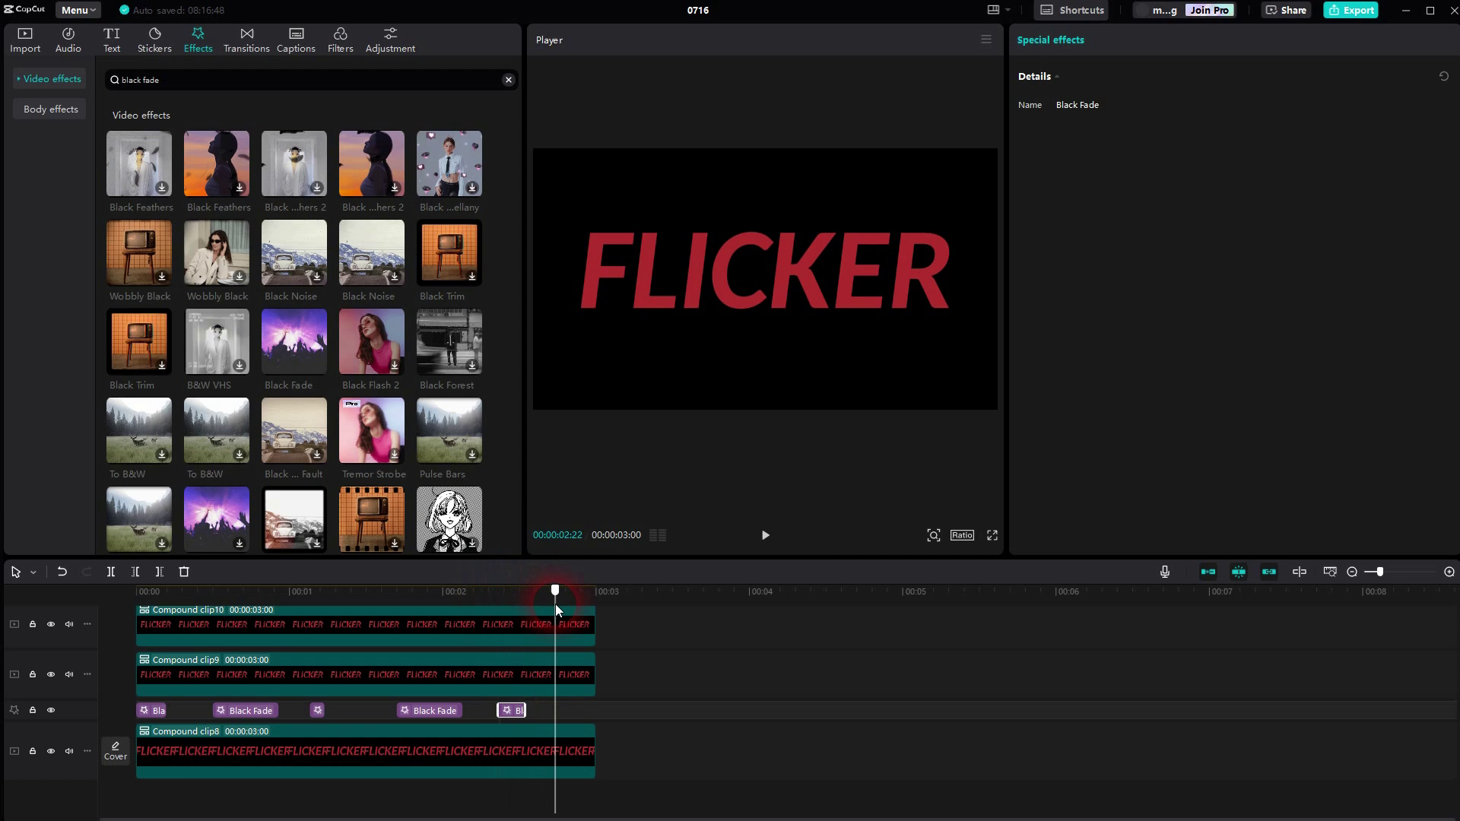
key("ctrl+v")
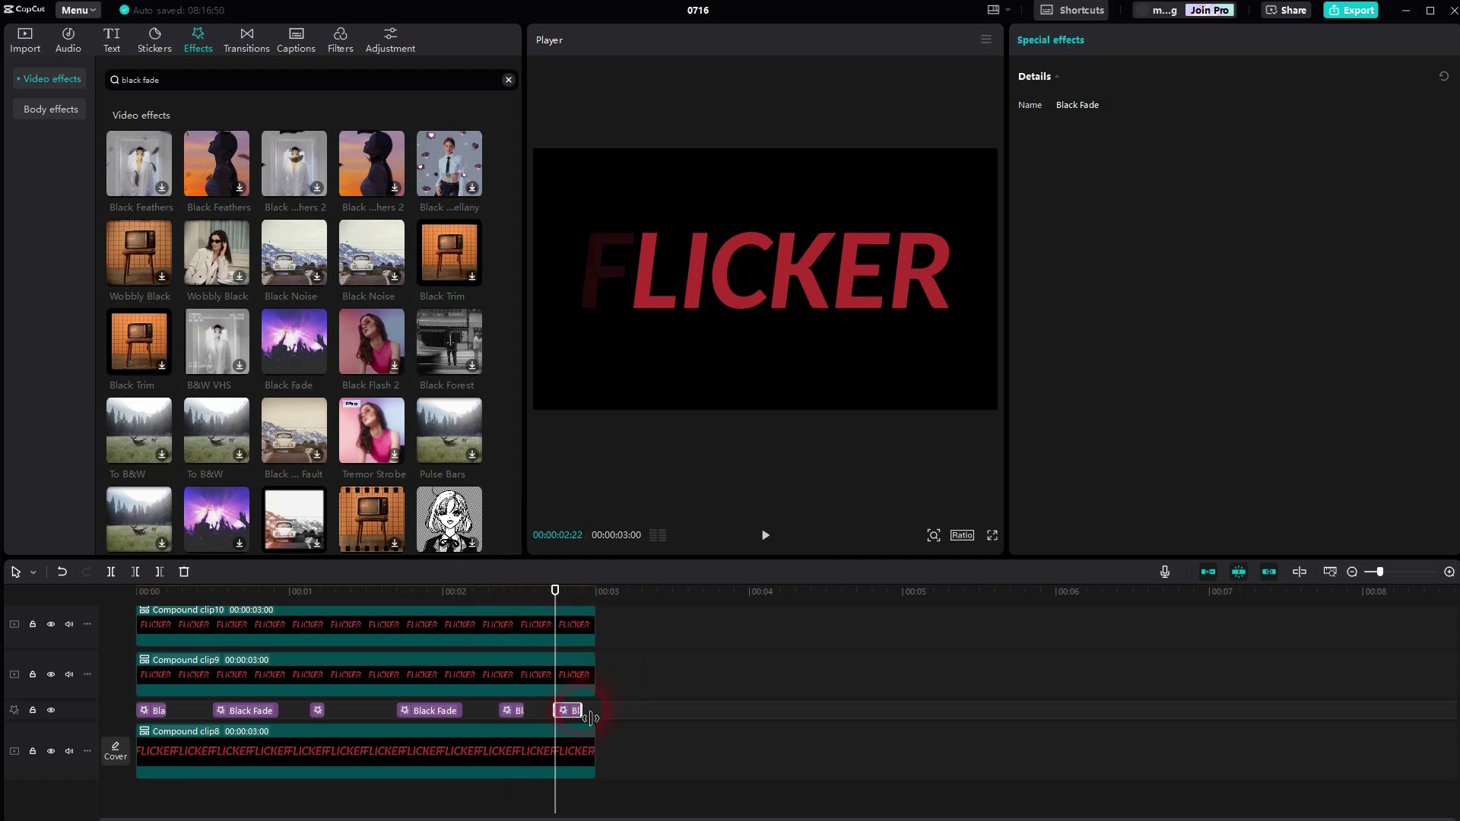
left_click_drag(590, 719, 604, 719)
Step: Play the animation from the start to check the flickering of the letter F
left_click_drag(555, 591, 77, 624)
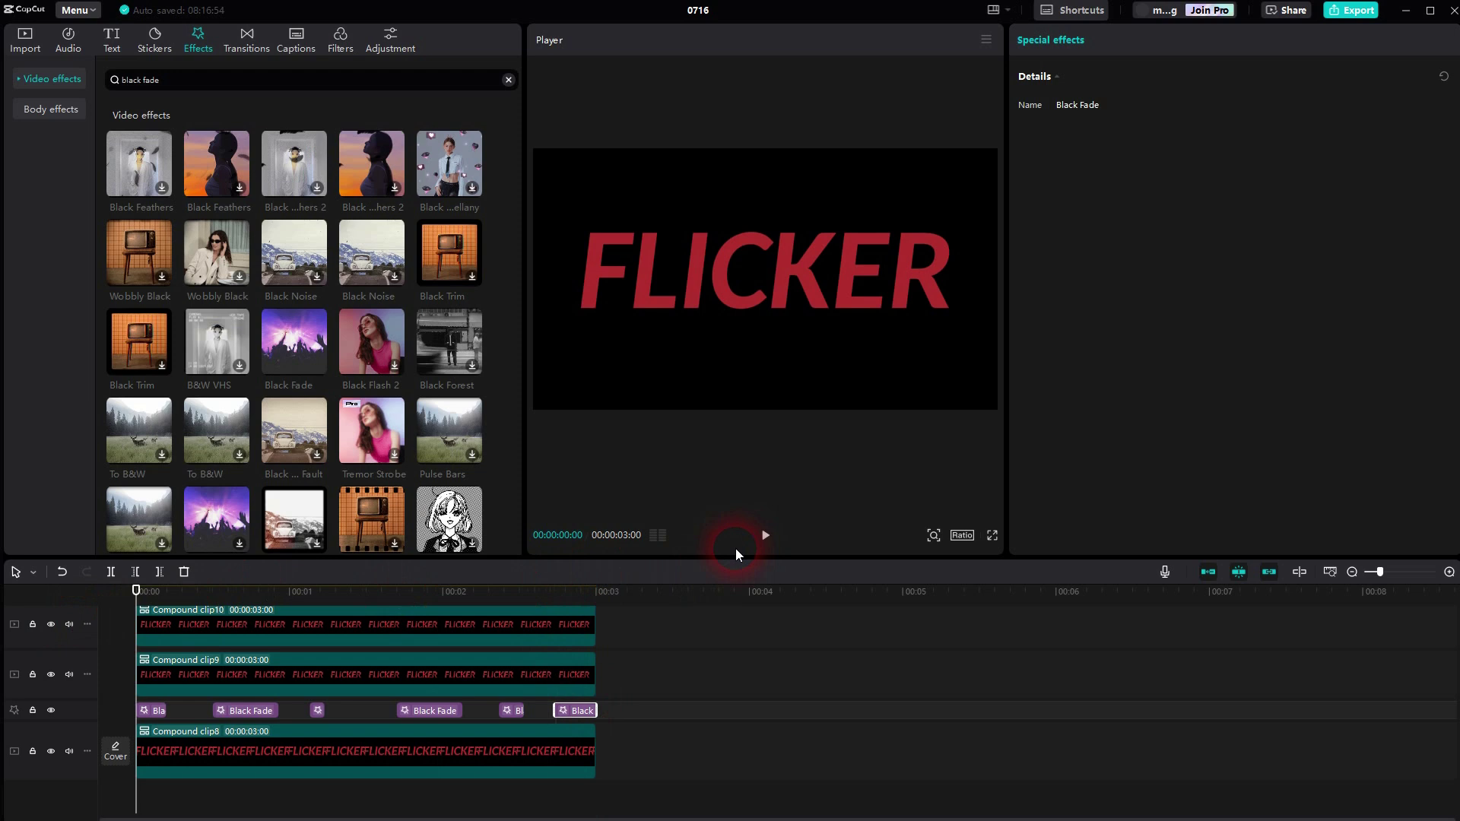
left_click(769, 536)
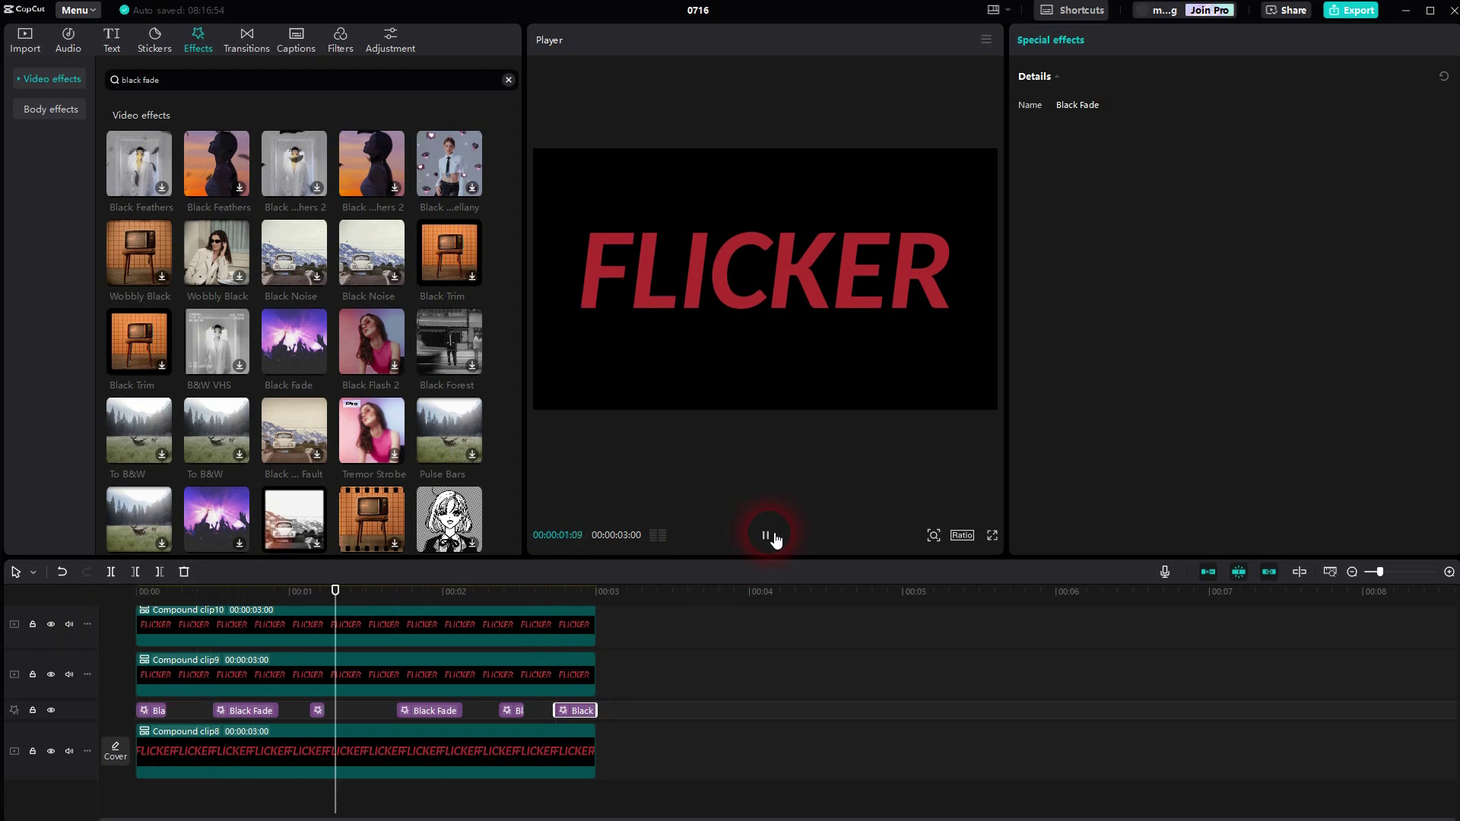
left_click(768, 536)
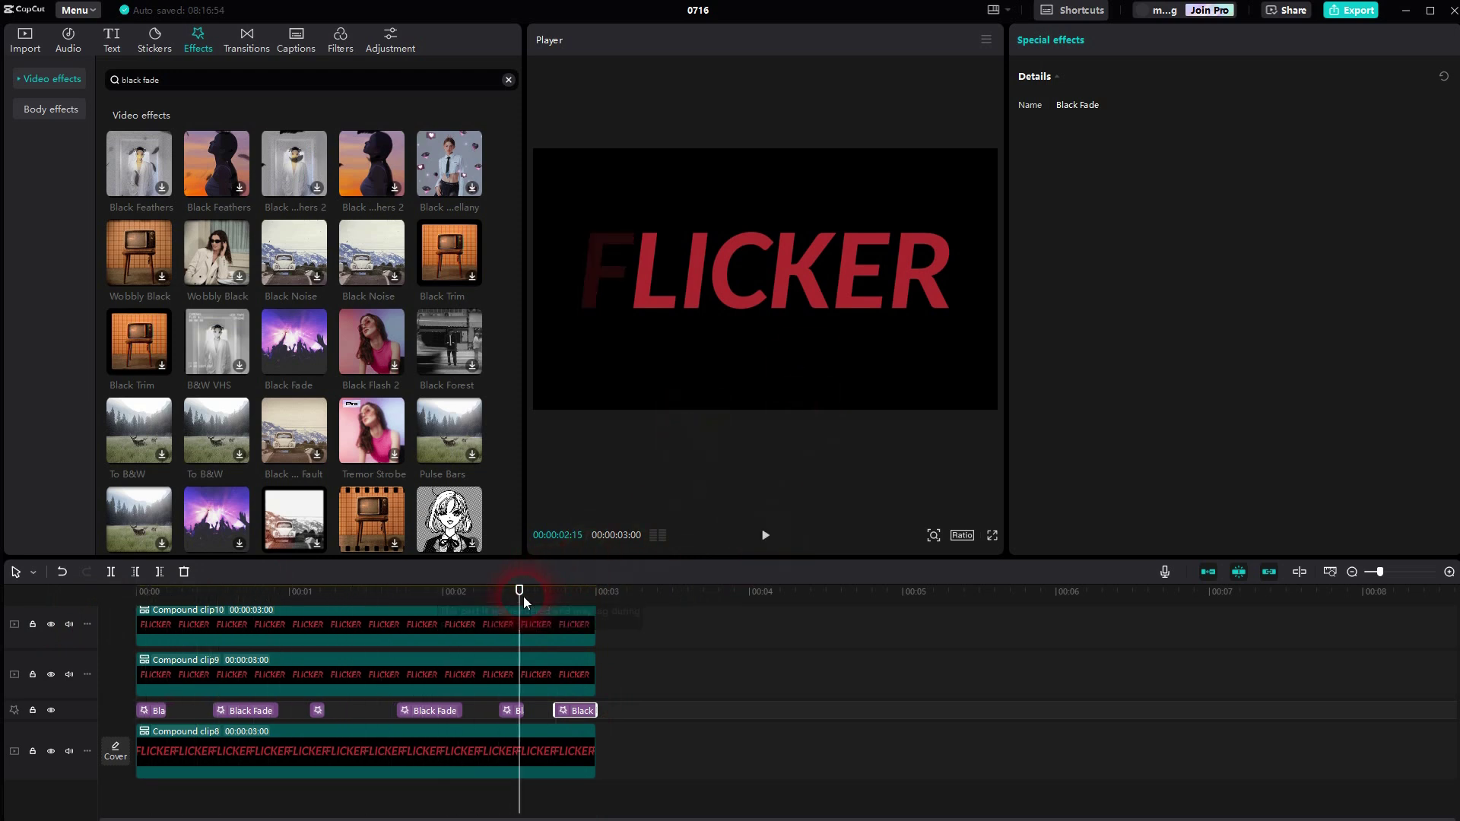
left_click_drag(526, 601, 111, 626)
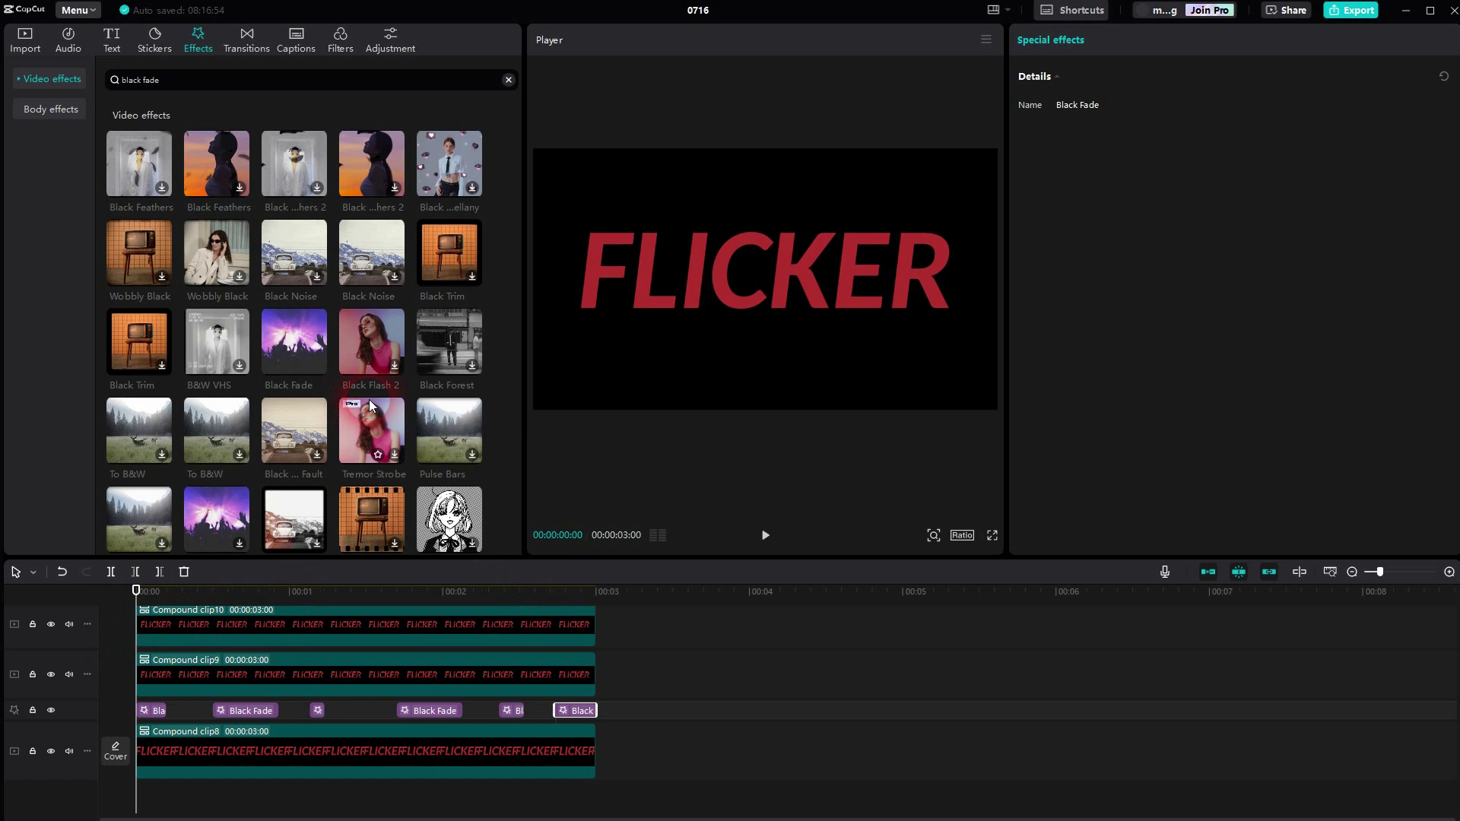
Step: Add a Black Fade of about 0.2 seconds above the L clip and paste a copy at about 00:00:00:23, about 0.4 seconds long
left_click_drag(288, 349, 169, 667)
left_click_drag(617, 667, 195, 666)
left_click(143, 595)
left_click_drag(143, 595, 263, 602)
key("ctrl+v")
left_click_drag(295, 663, 320, 666)
Step: Paste Black Fade copies above the L clip at 00:00:01:14 and 00:00:02:00, about 0.2 and 0.4 seconds long
left_click_drag(261, 593, 342, 603)
left_click(361, 592)
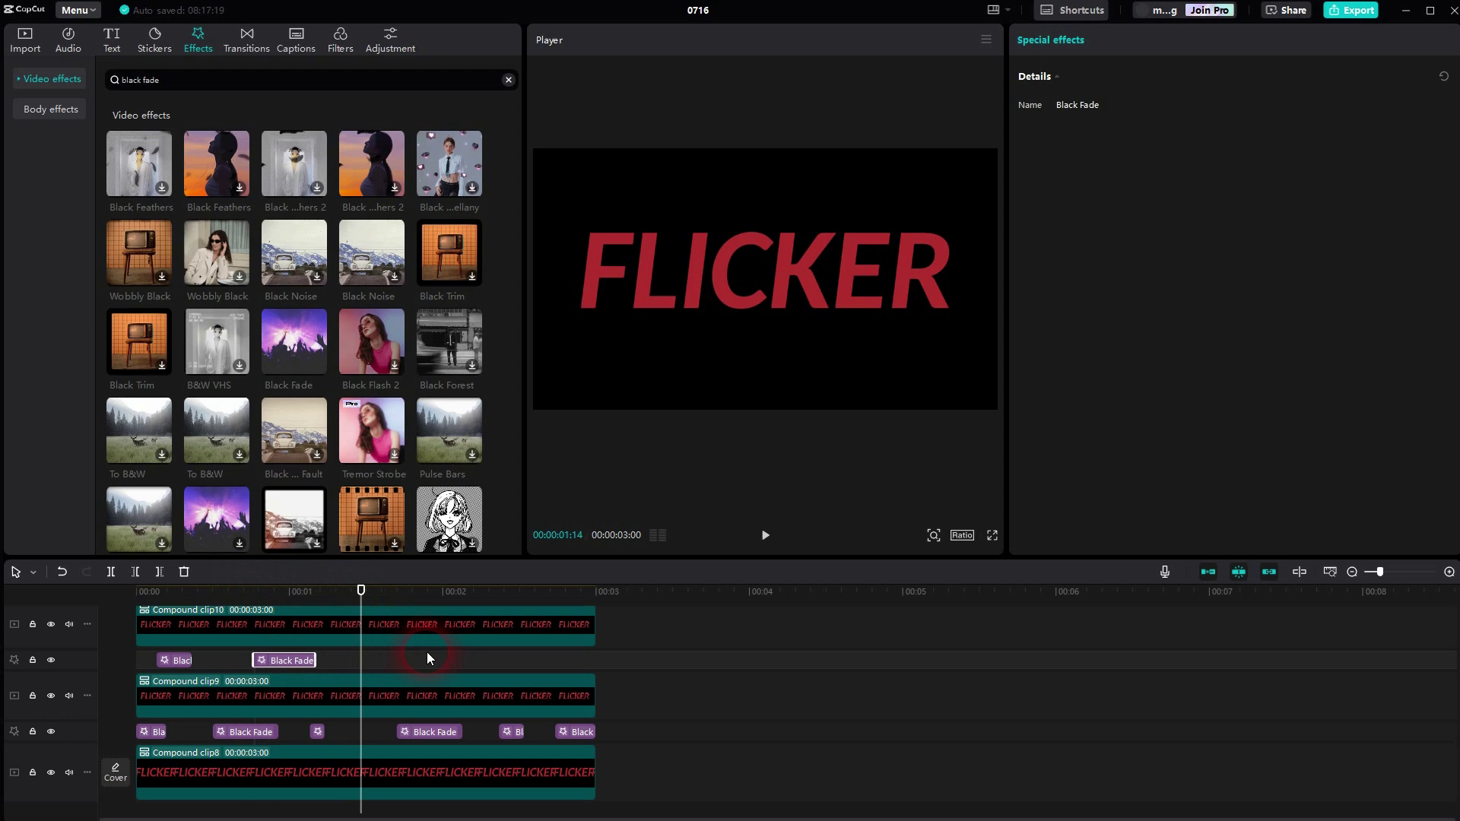
key("ctrl+v")
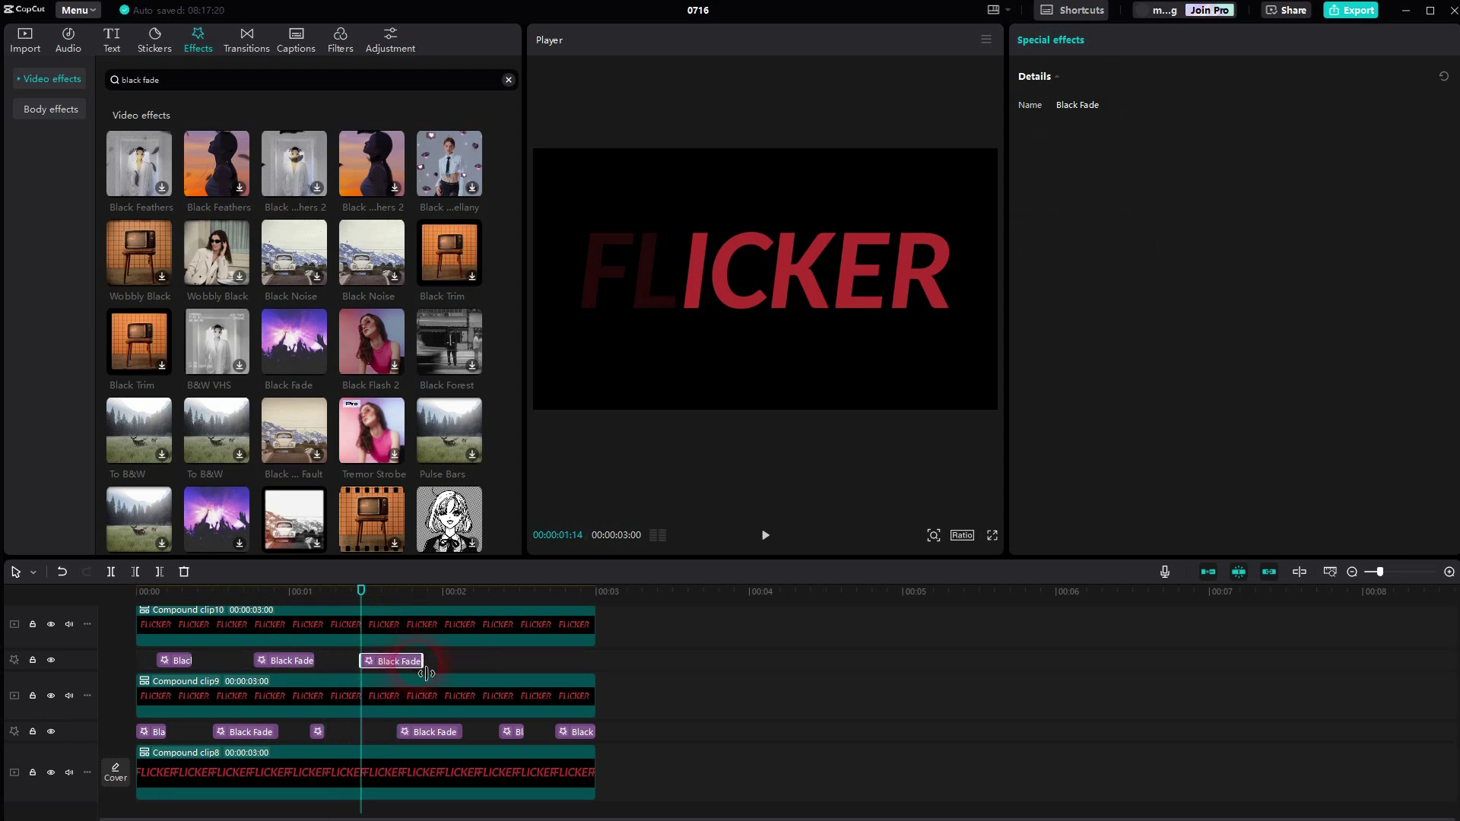
left_click_drag(421, 661, 387, 663)
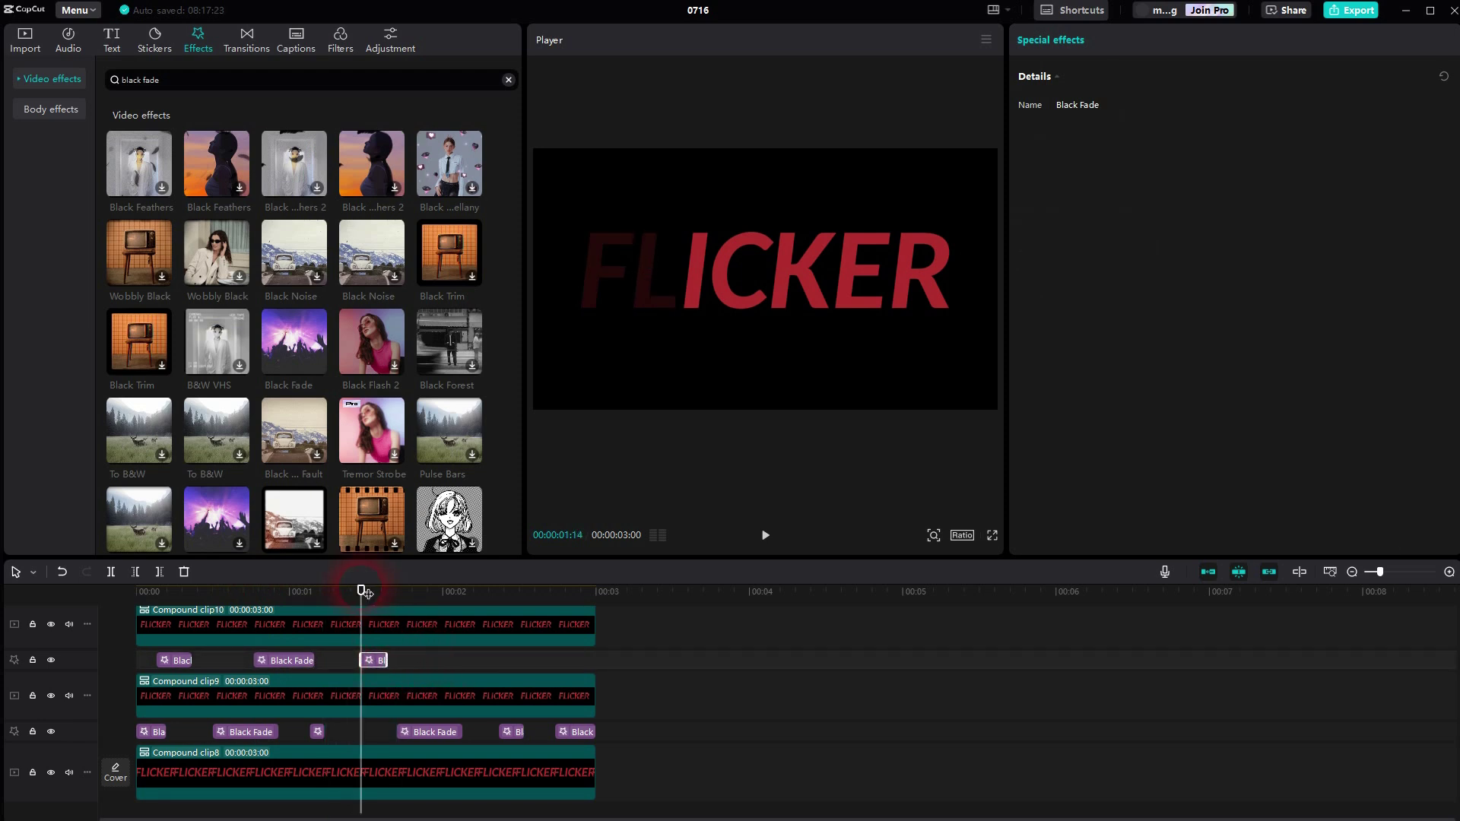
left_click_drag(367, 593, 441, 609)
key("ctrl+v")
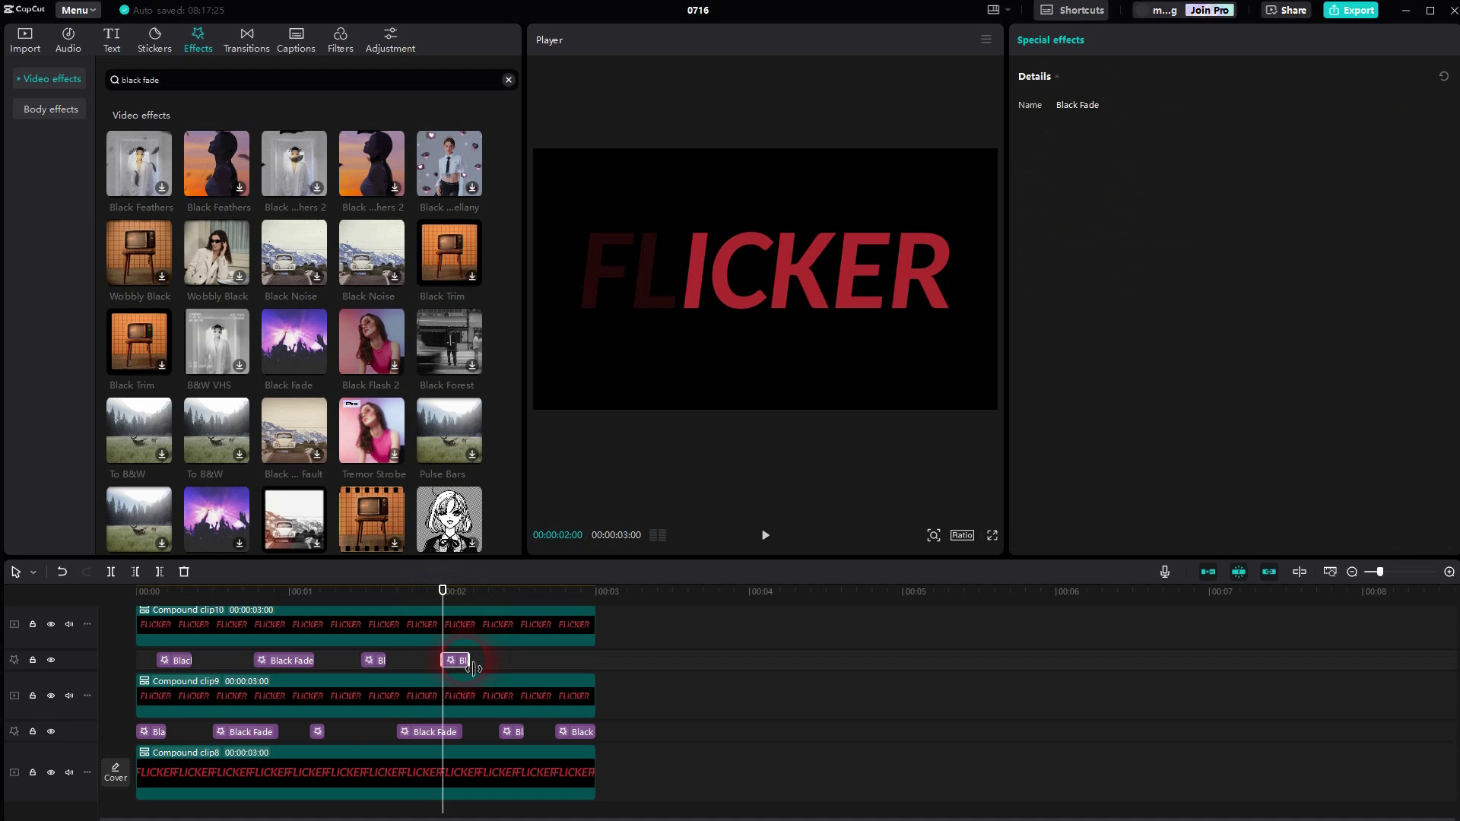
left_click_drag(471, 665, 504, 663)
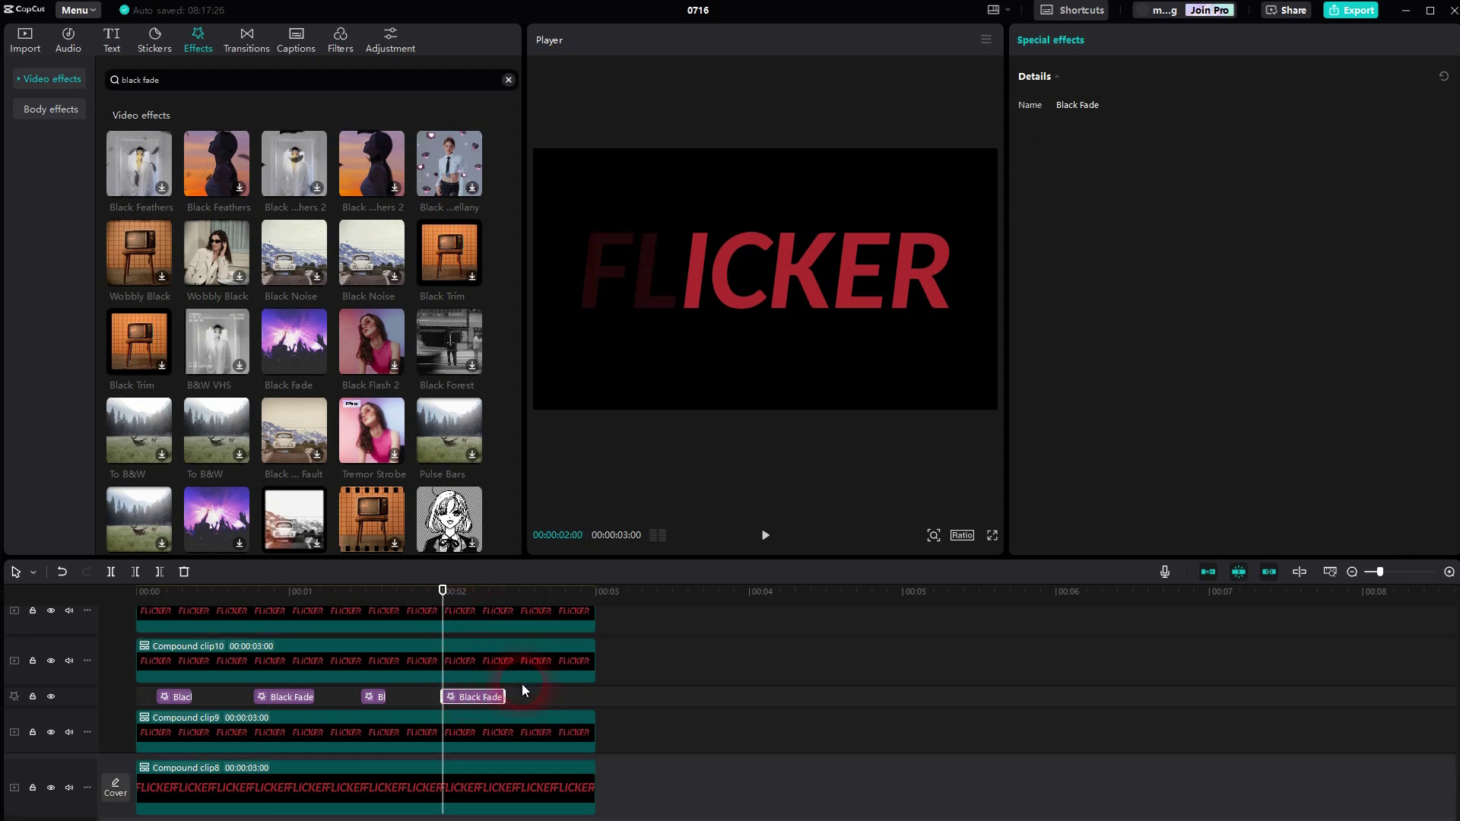
Step: Add a Black Fade of about 0.1 seconds above the I clip and paste a copy at 00:00:00:08, about 0.4 seconds long
scroll(522, 685, "up", 1)
left_click_drag(285, 346, 142, 663)
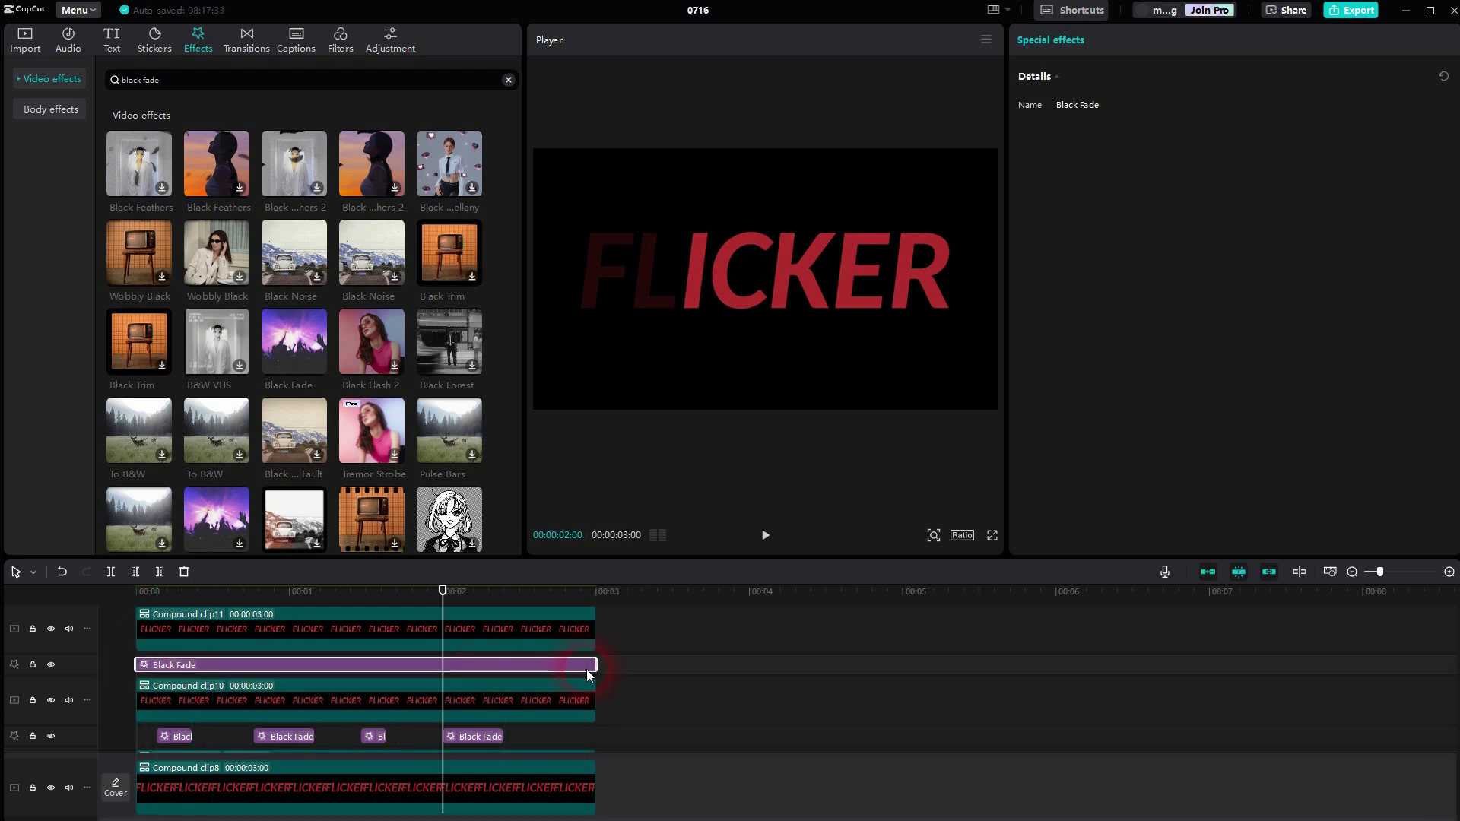
left_click_drag(604, 673, 152, 664)
left_click_drag(448, 592, 176, 605)
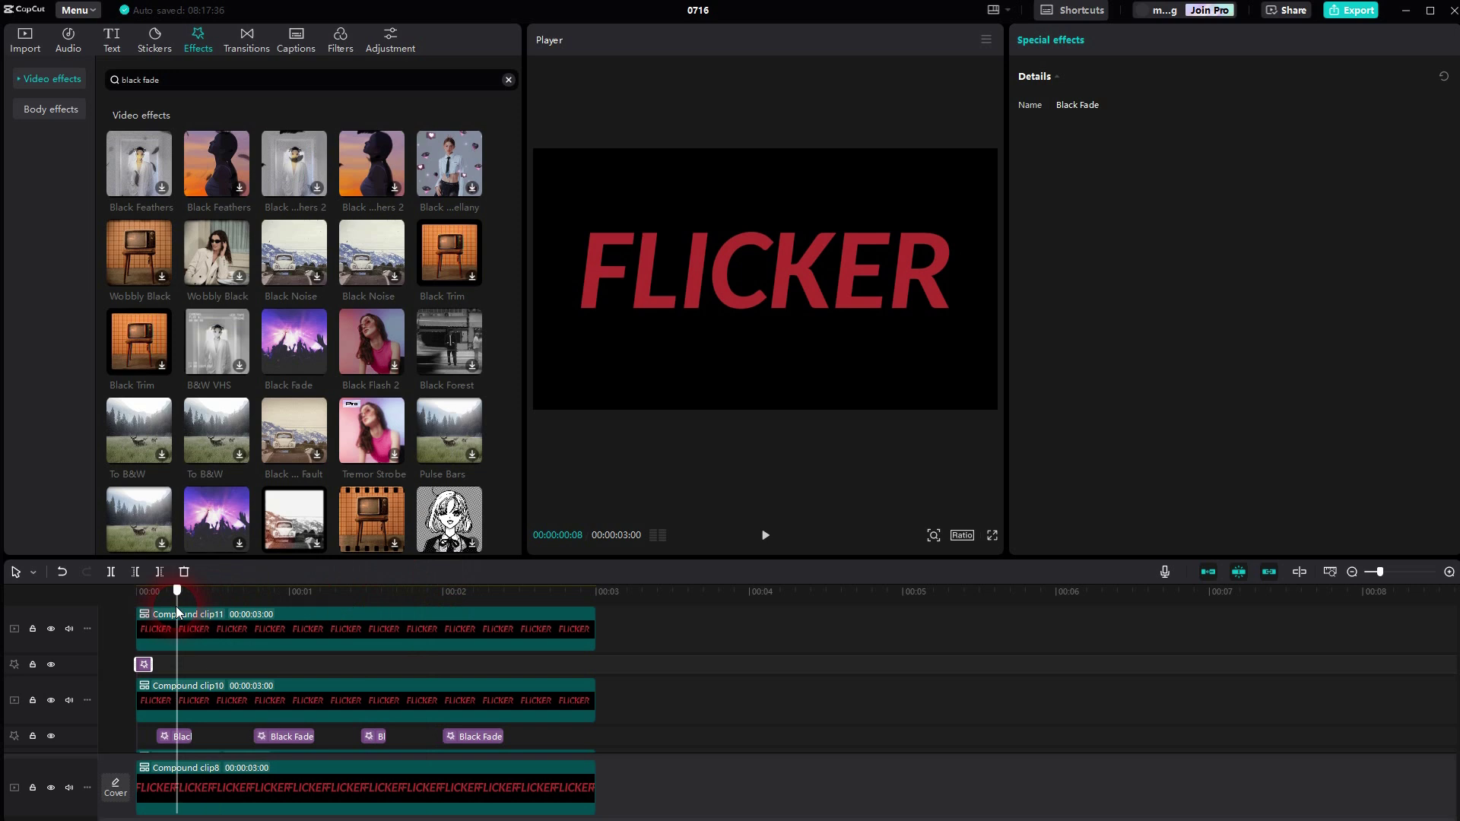
key("ctrl+v")
left_click_drag(194, 666, 235, 666)
Step: Paste a Black Fade copy above the I clip at 00:00:01:01 and shorten it to about 0.2 seconds
left_click_drag(179, 593, 294, 604)
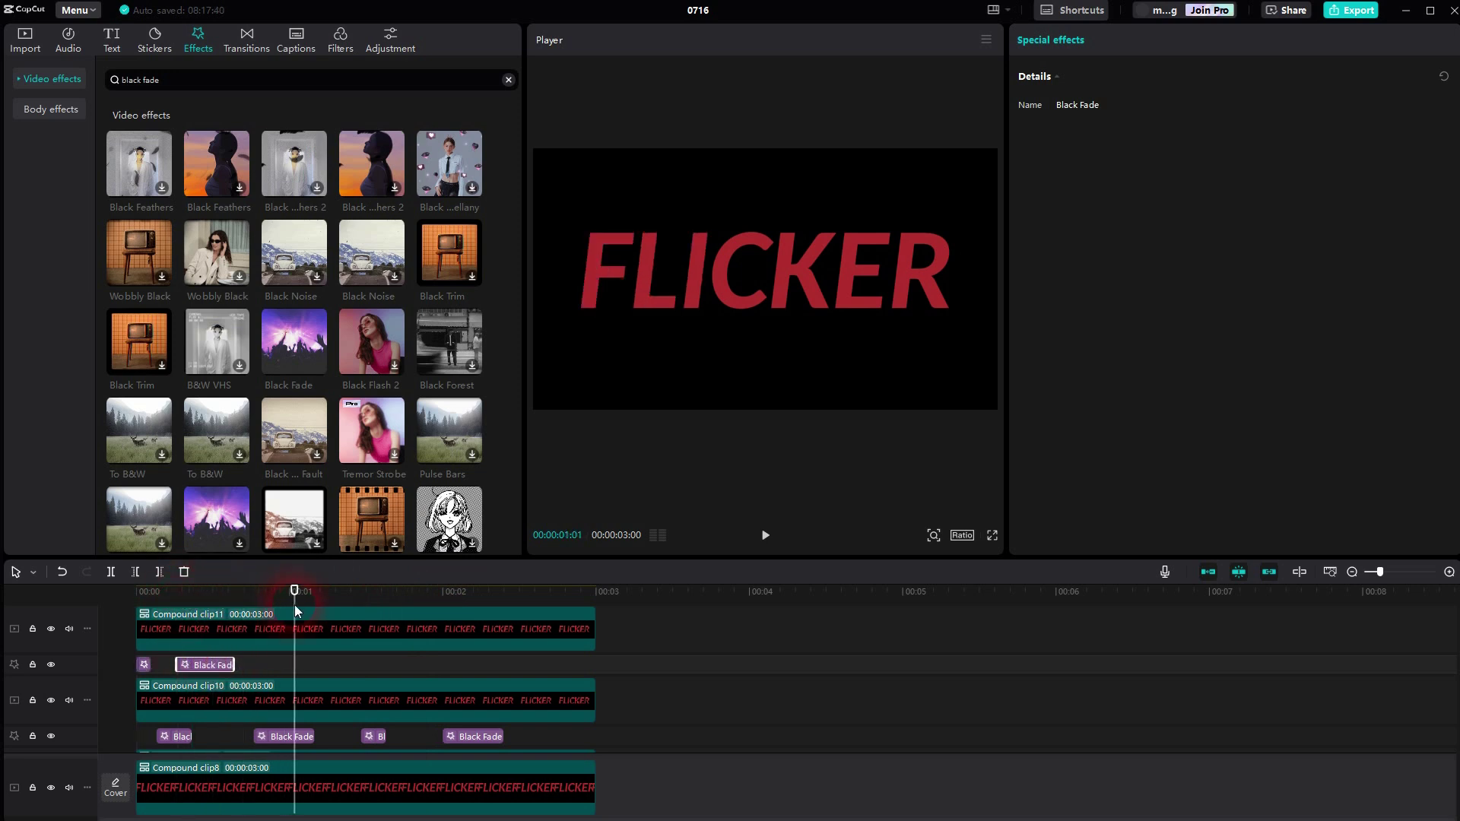
key("ctrl+v")
left_click(326, 663)
left_click_drag(356, 671, 326, 666)
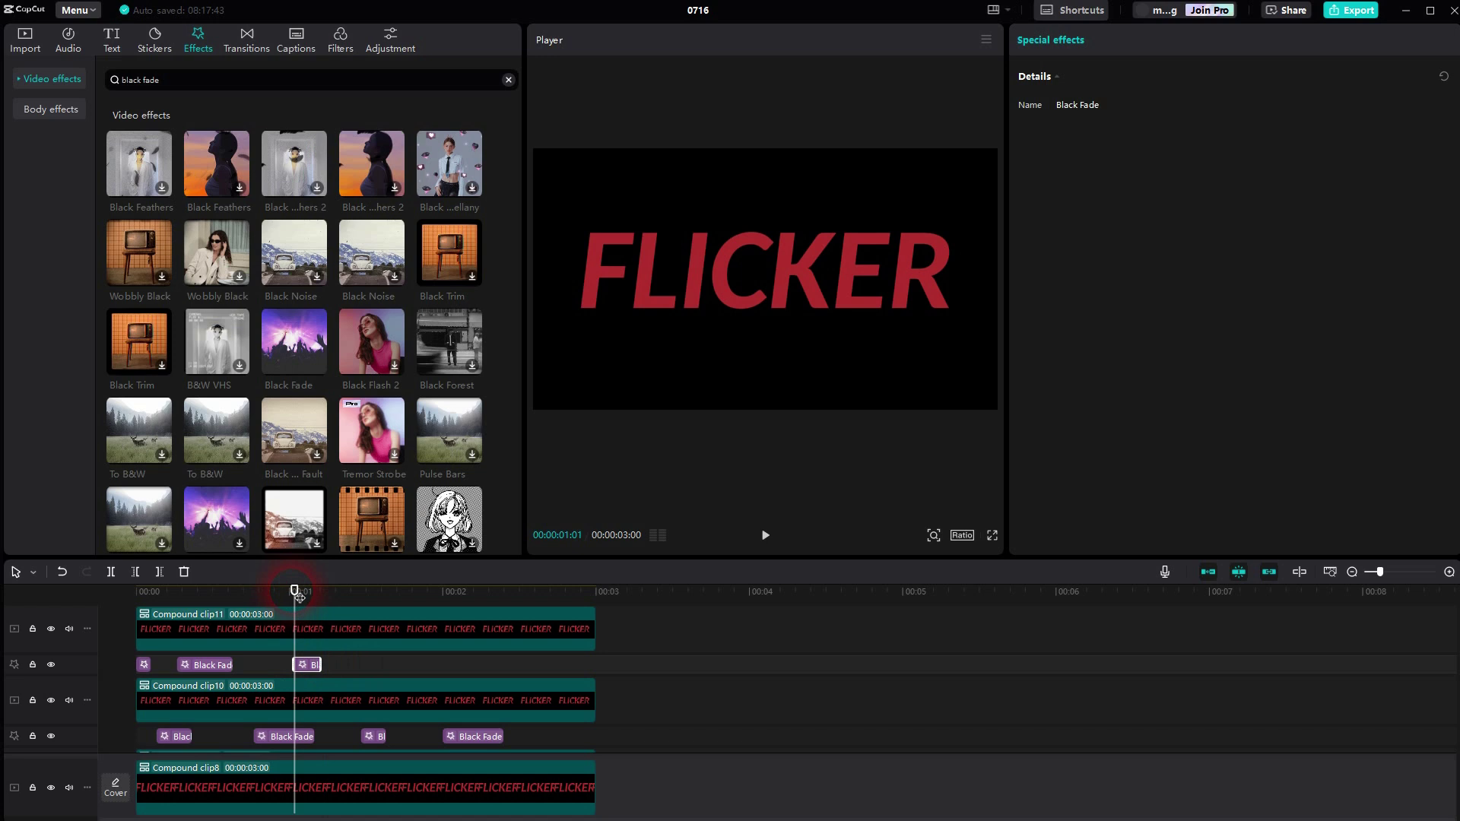
Step: Paste Black Fade copies above the I clip at 00:00:01:21 and 00:00:02:21, about 0.75 and 0.15 seconds long
left_click_drag(299, 597, 396, 603)
key("ctrl+v")
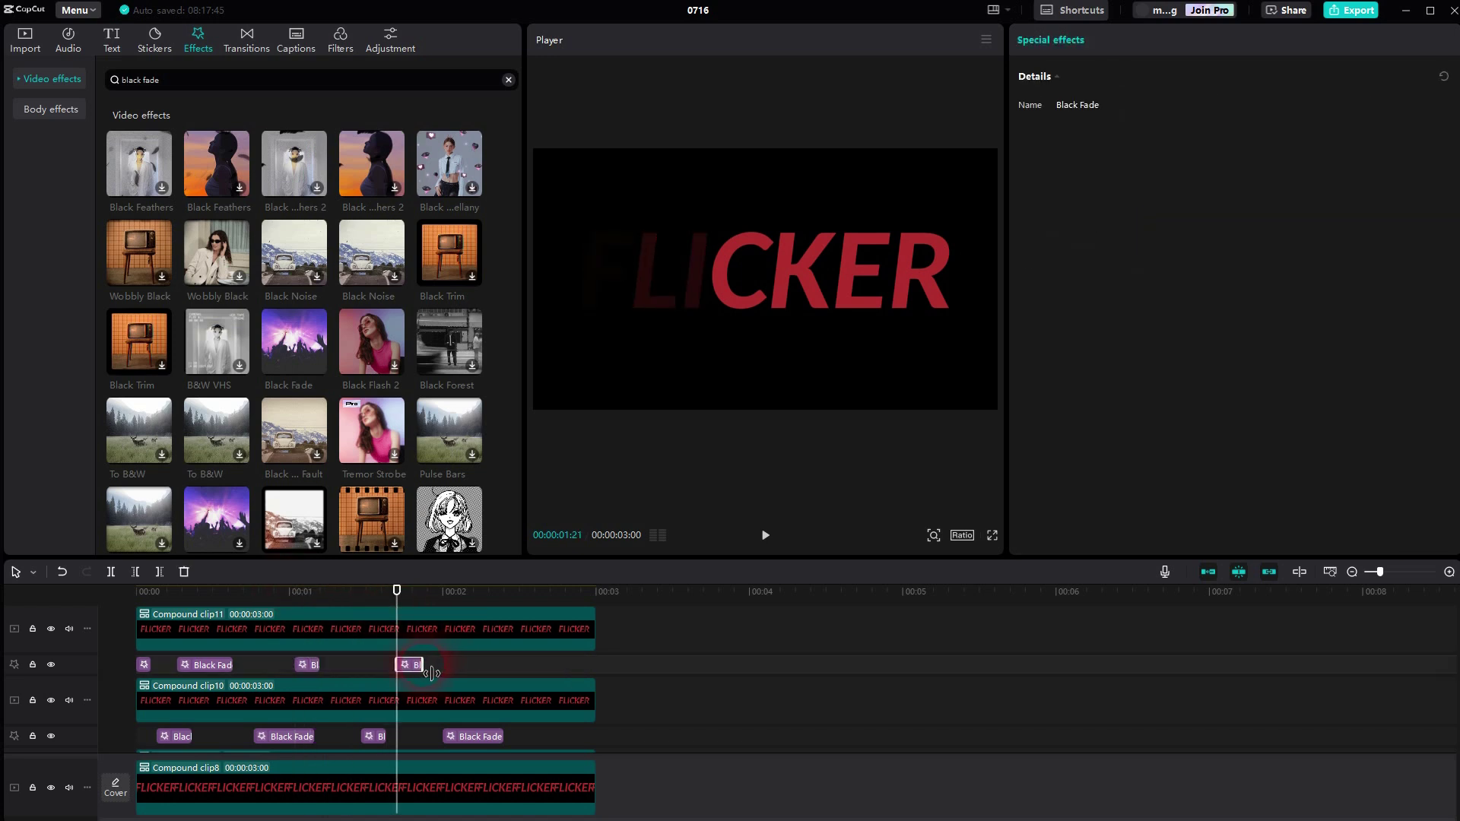
left_click_drag(431, 673, 511, 667)
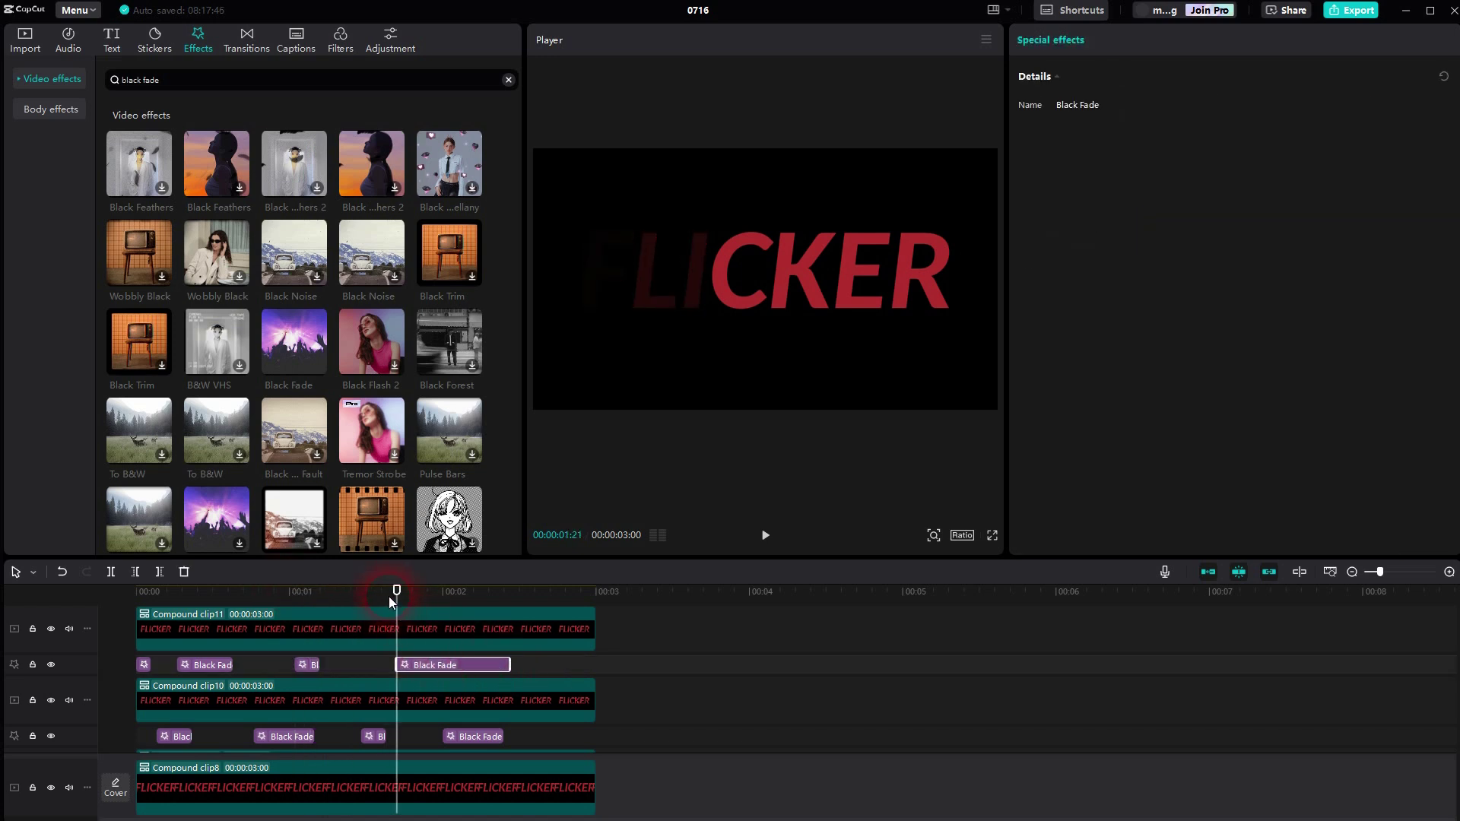
left_click_drag(399, 601, 549, 612)
key("ctrl+v")
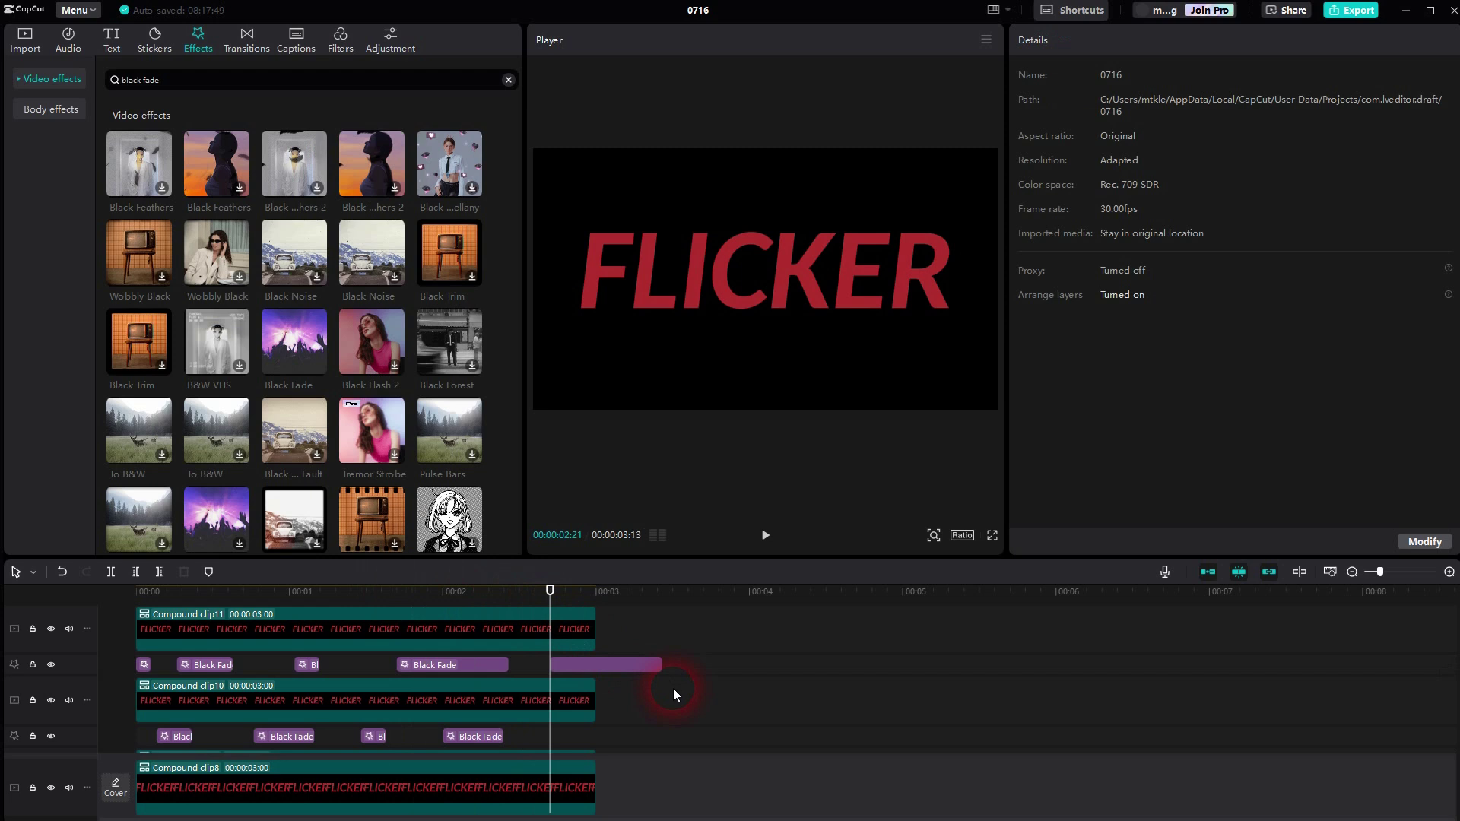
left_click_drag(662, 669, 578, 669)
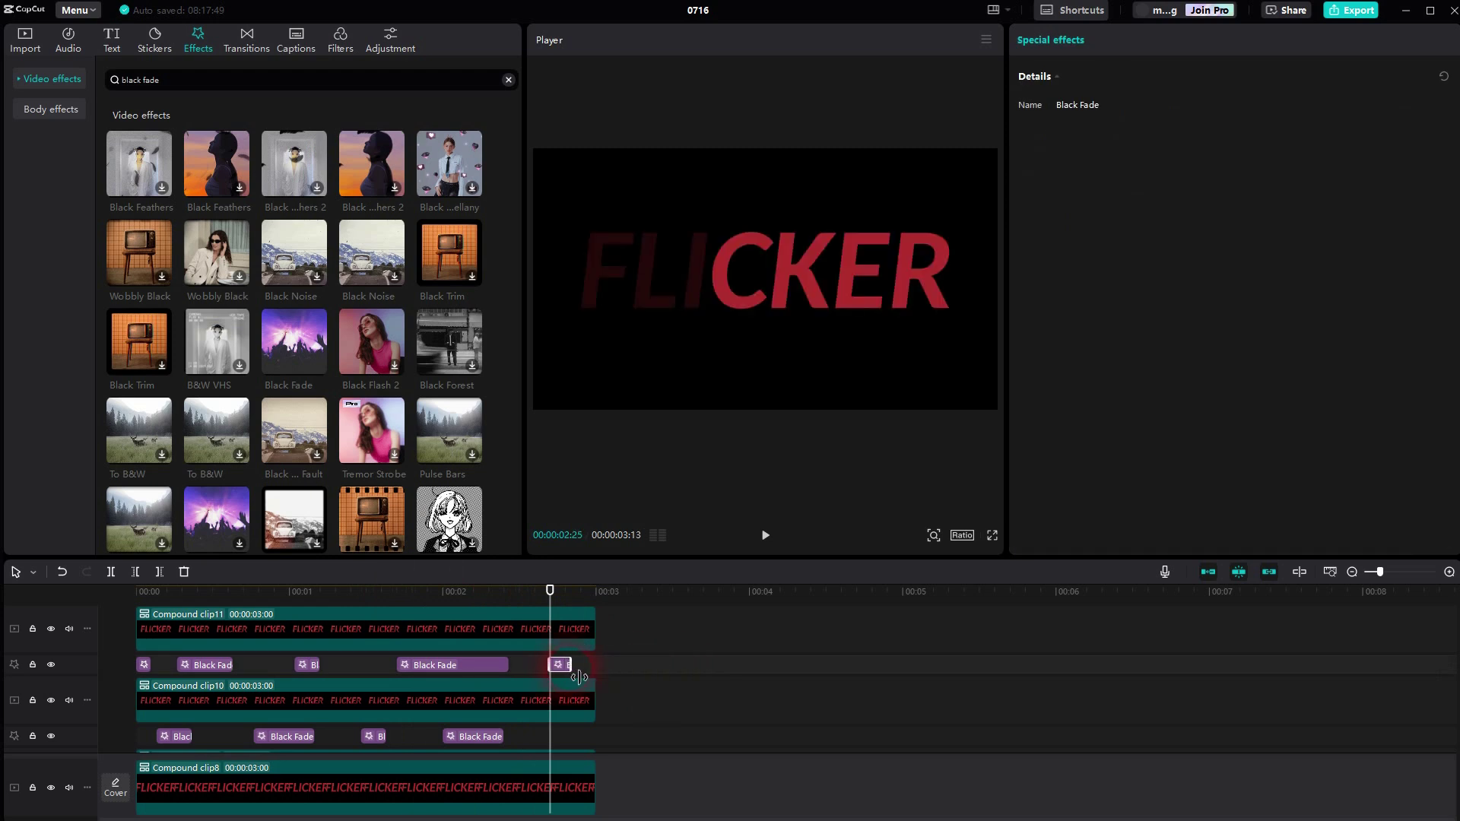
Step: Add Black Fade above the C clip from its start and shorten the effect to about 0.75 seconds
scroll(579, 688, "up", 1)
scroll(576, 688, "up", 2)
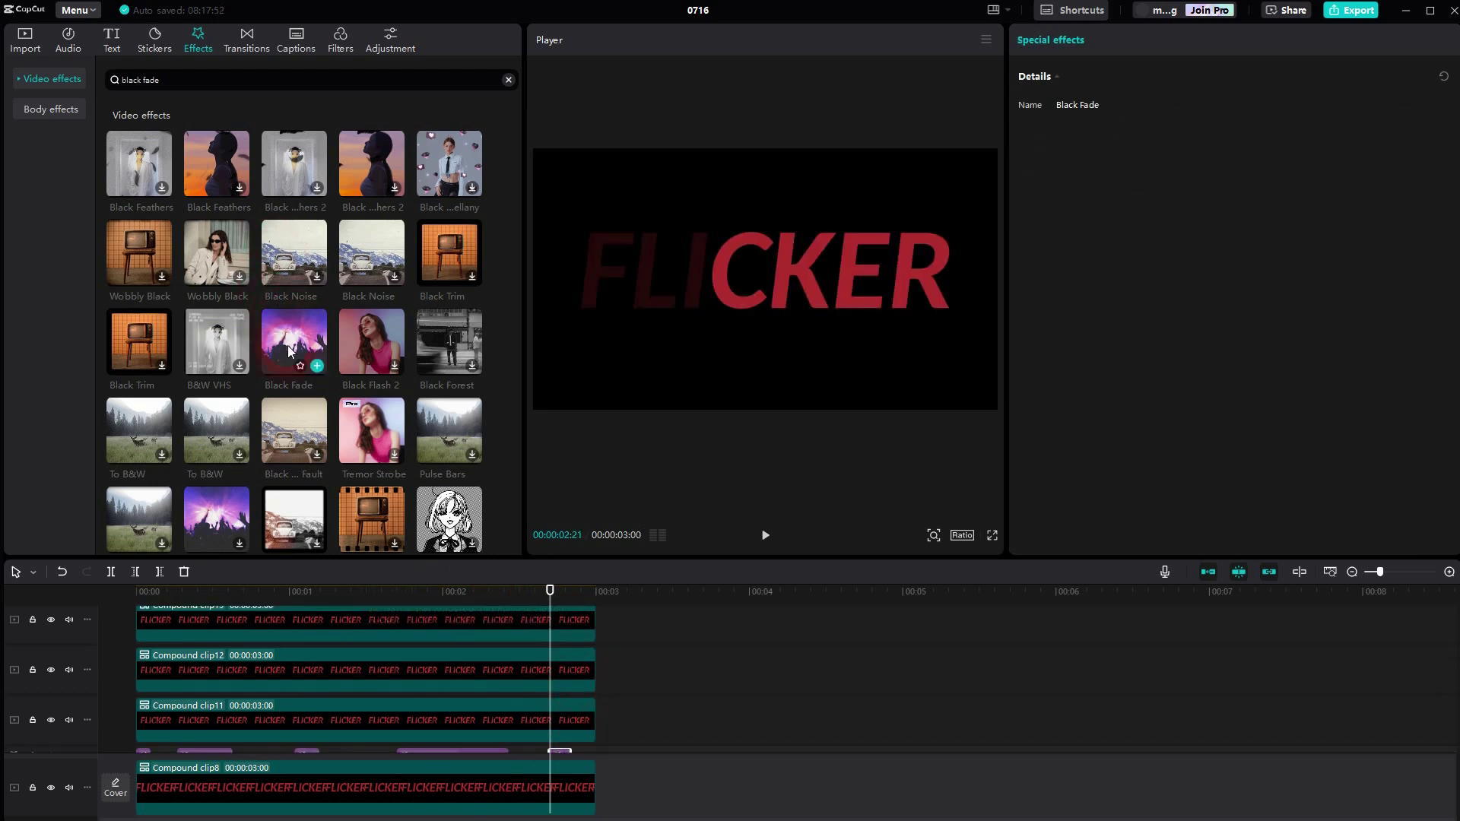
left_click_drag(307, 338, 149, 705)
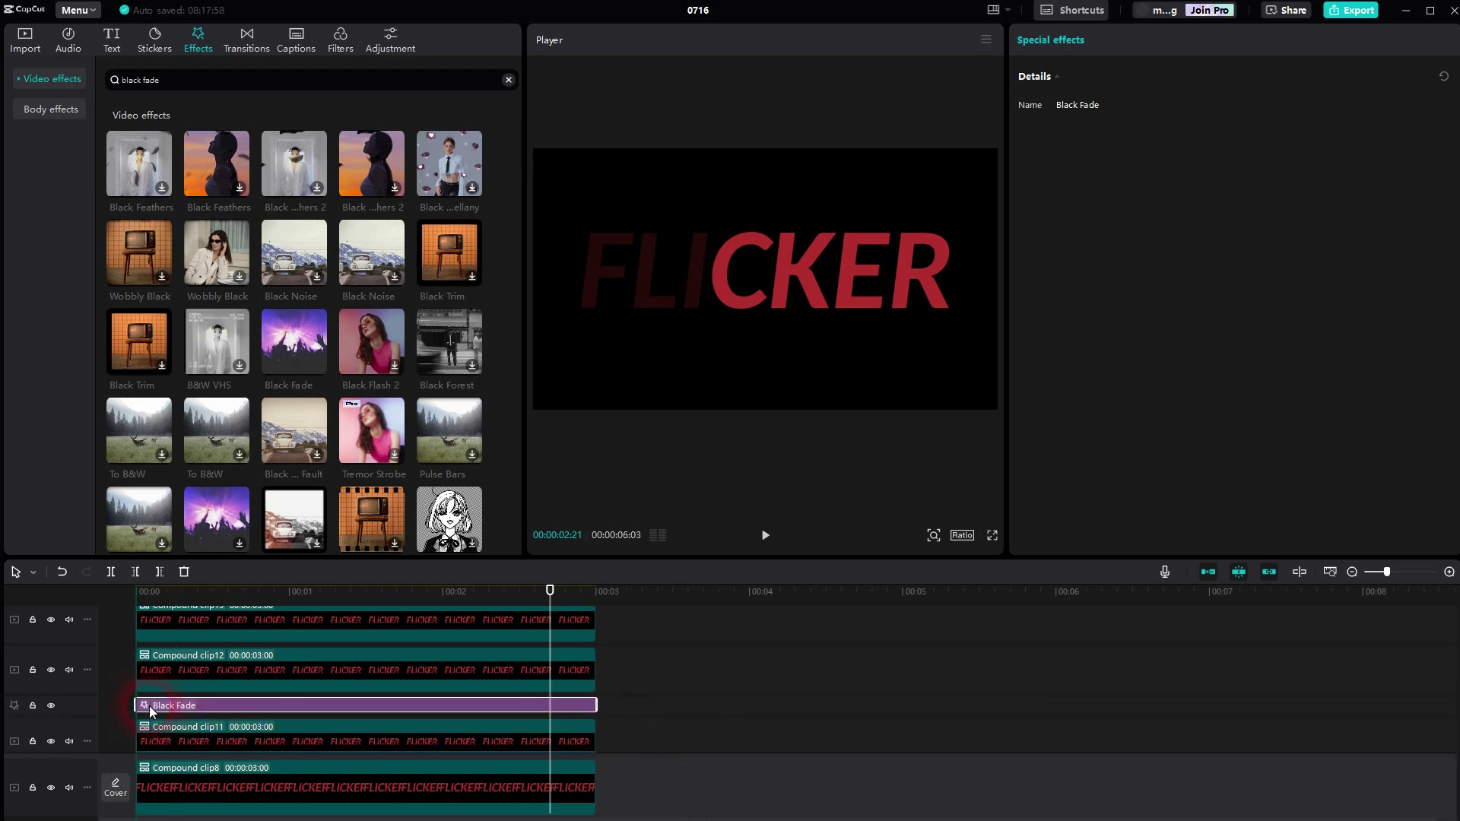
left_click(506, 699)
left_click_drag(600, 710, 249, 706)
Step: Paste Black Fade copies above the C clip at 00:00:00:25 and 00:00:01:14, about 0.2 and 0.6 seconds long
left_click(557, 593)
left_click_drag(557, 593, 266, 627)
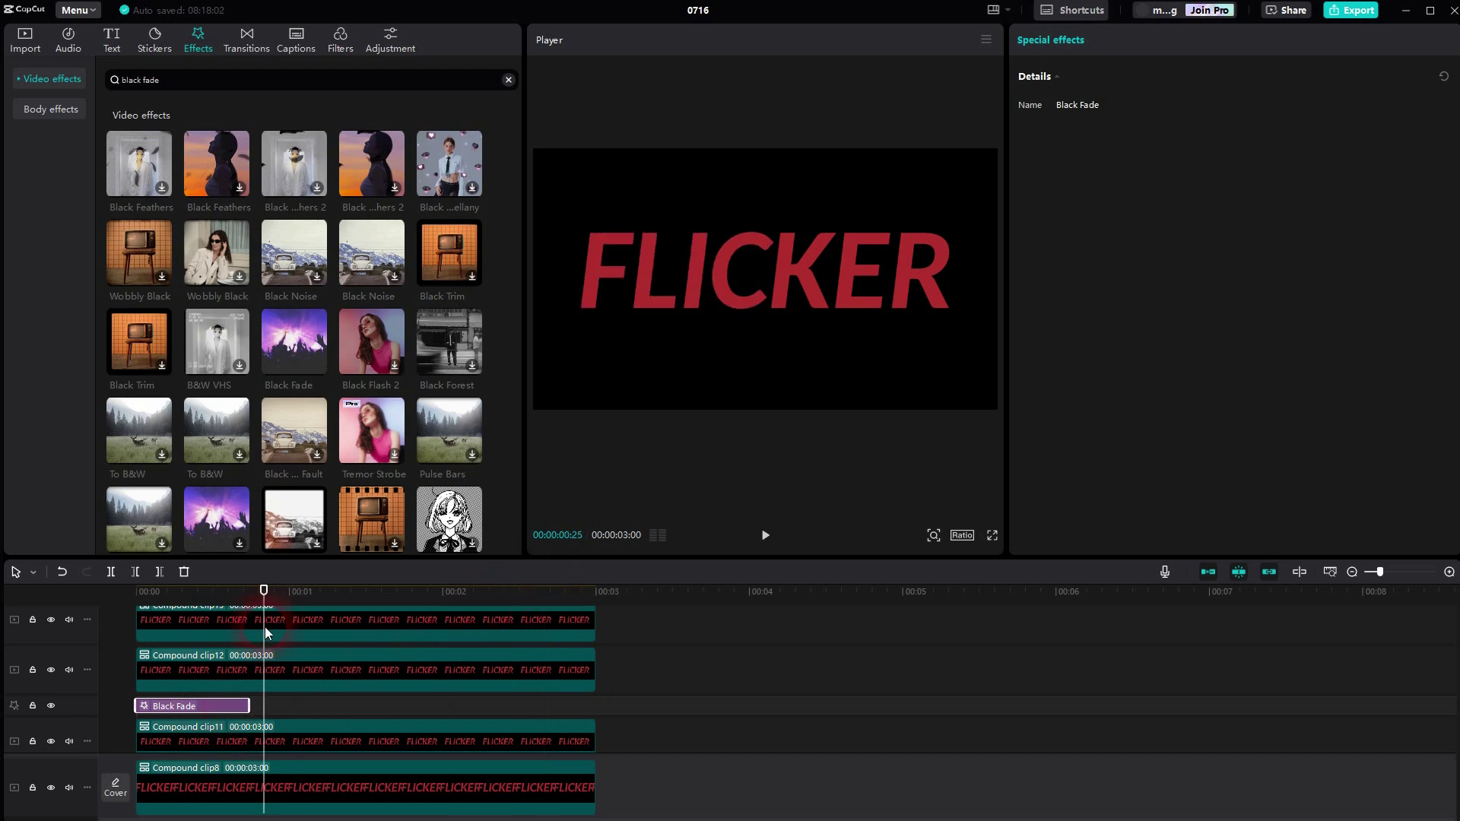
key("ctrl+v")
left_click_drag(377, 705, 289, 677)
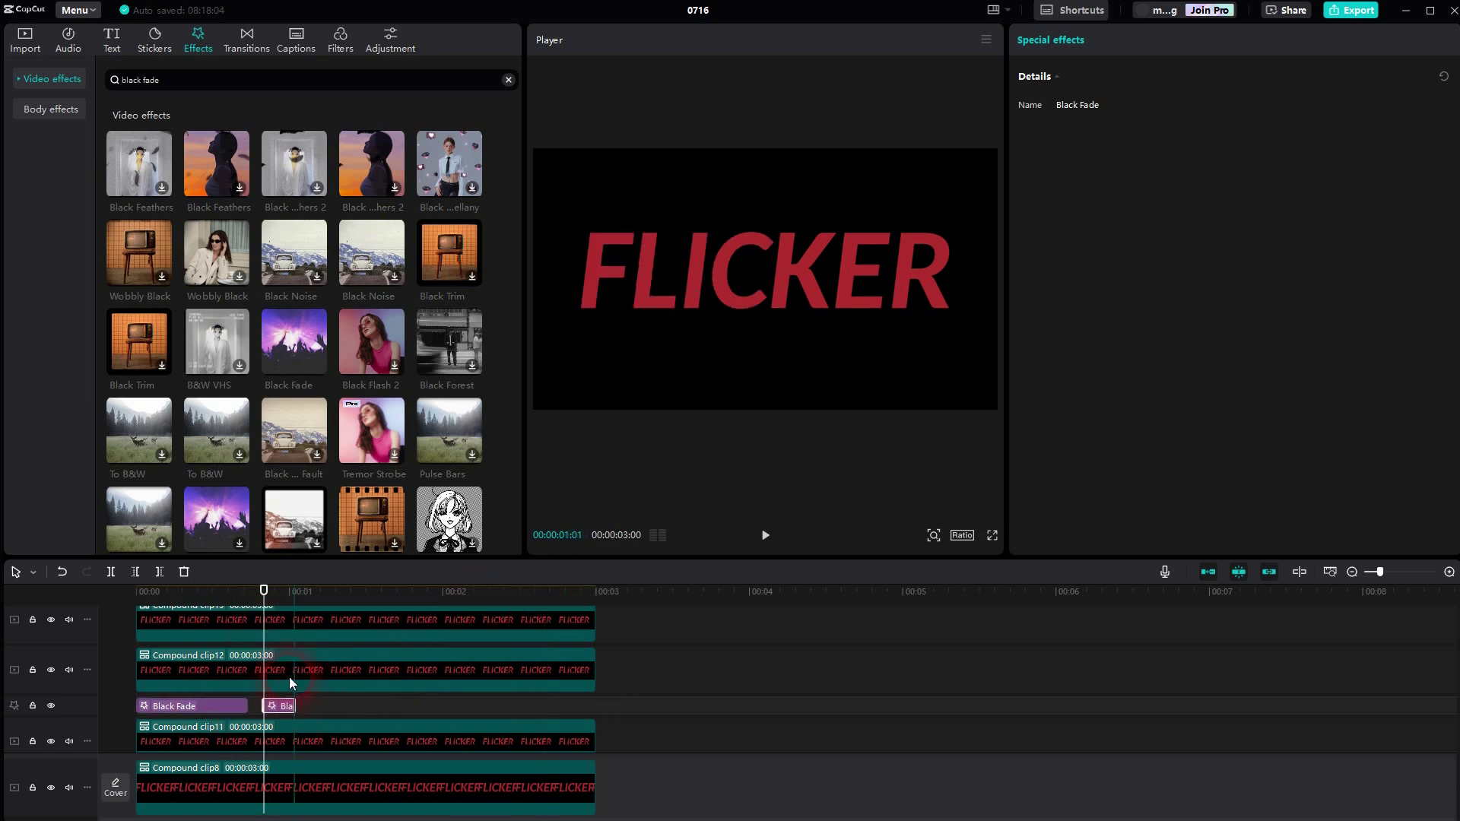
left_click_drag(273, 597, 357, 605)
key("ctrl+v")
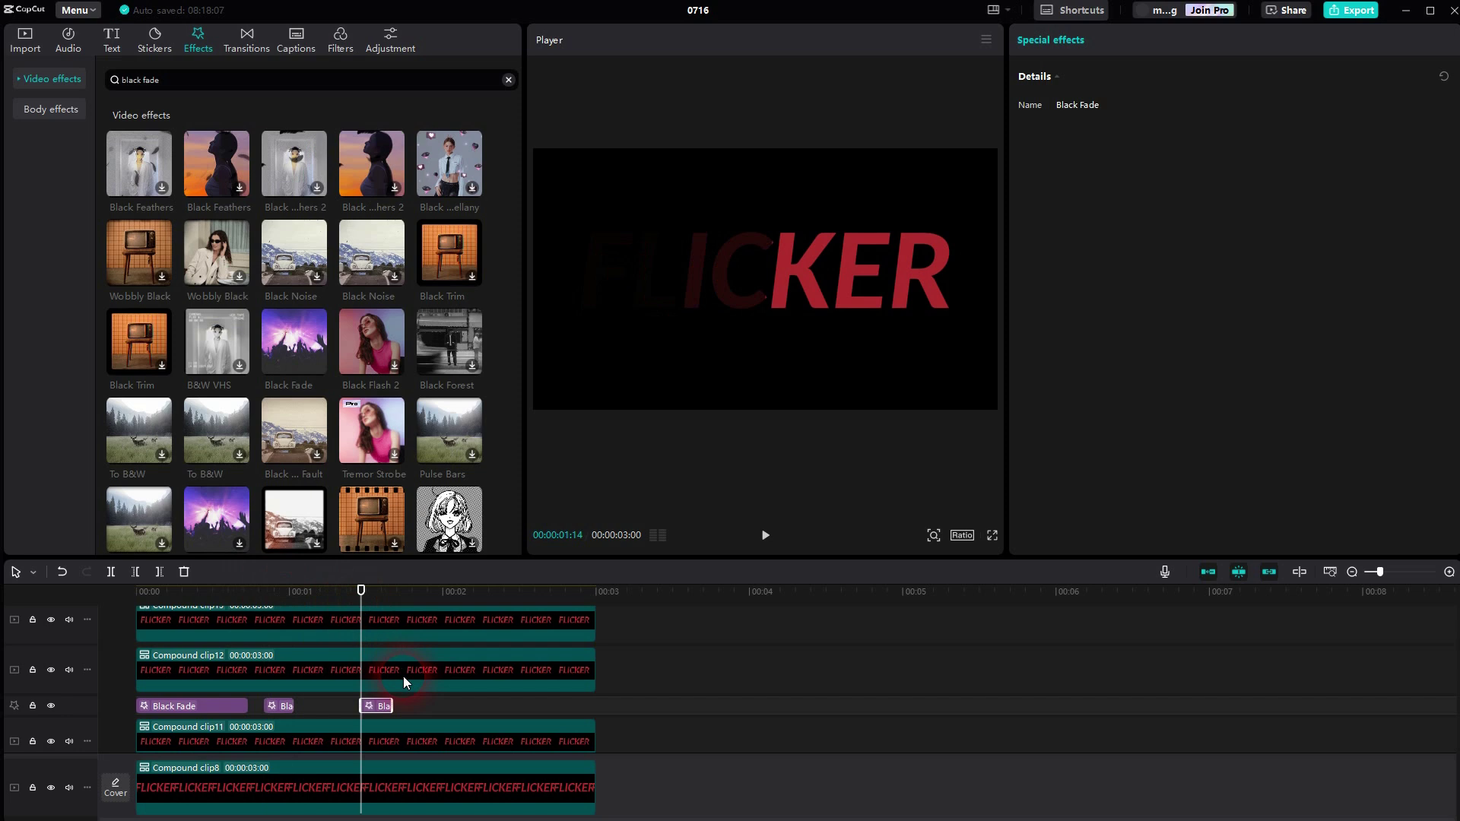
left_click_drag(399, 711, 454, 708)
left_click(361, 591)
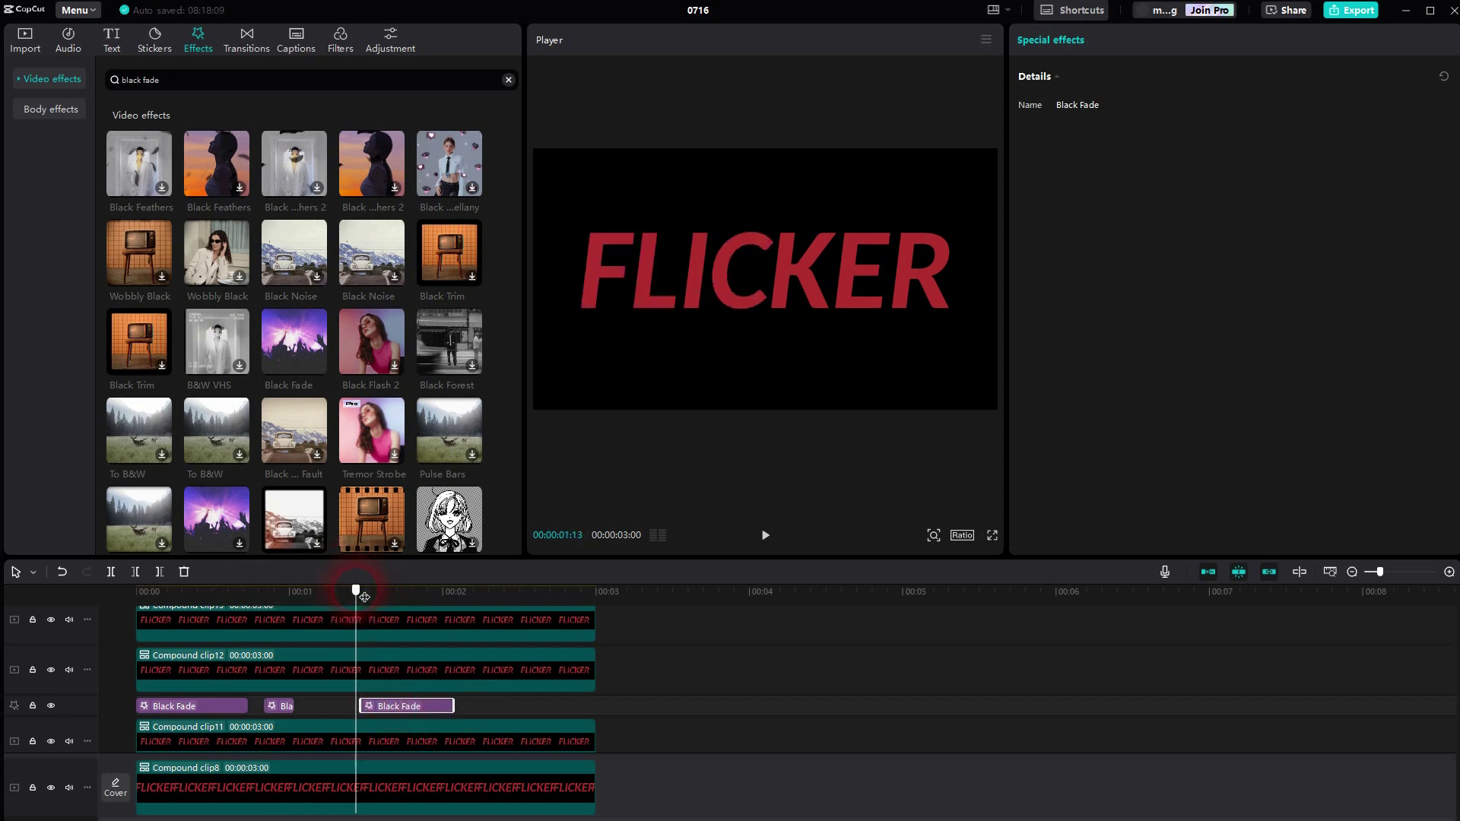
Step: Paste a Black Fade copy above the C clip at 00:00:02:10 and shorten it to about 0.3 seconds
left_click_drag(364, 596, 493, 605)
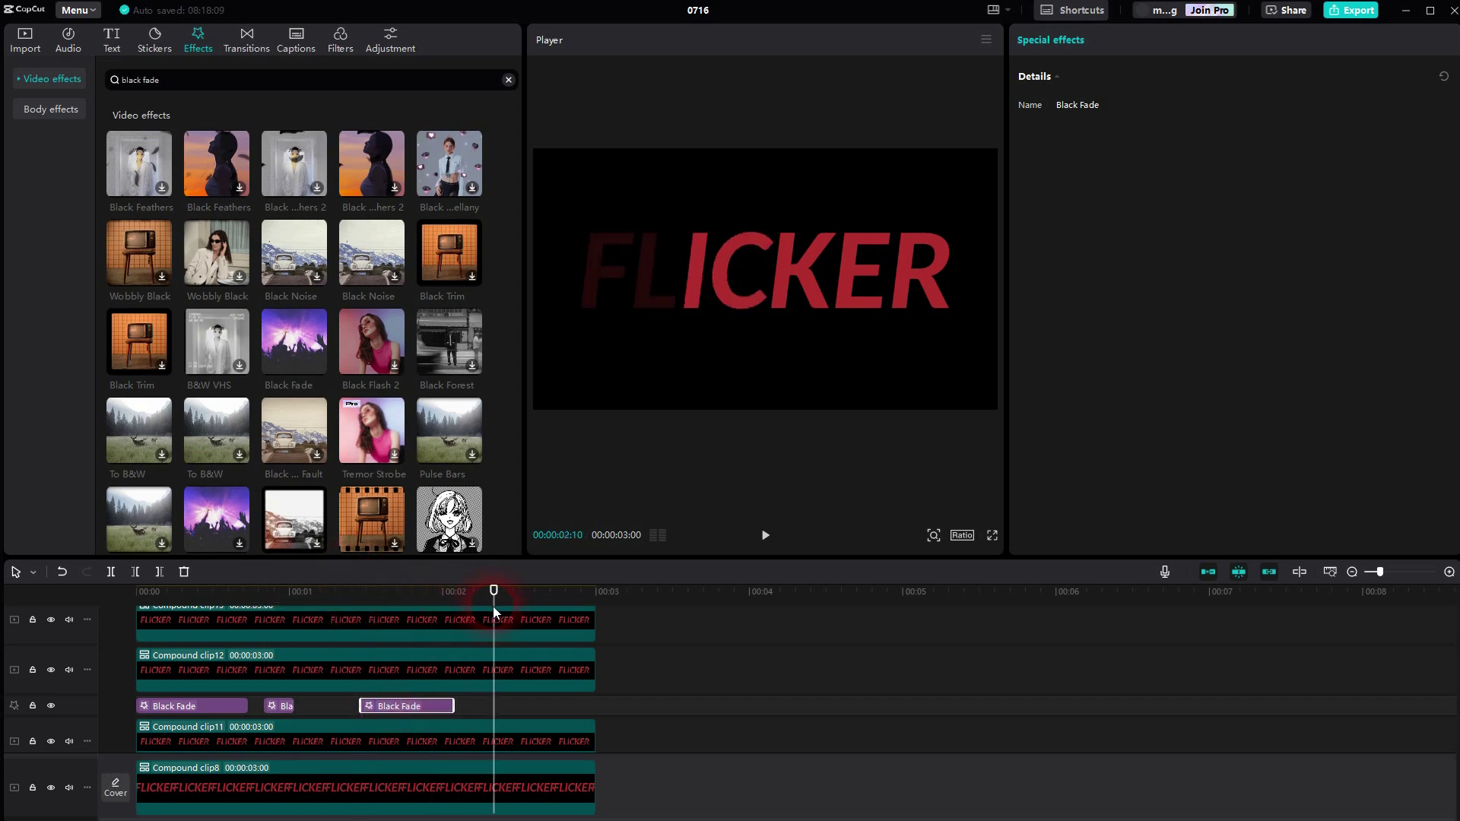
key("ctrl+v")
left_click_drag(595, 713, 547, 714)
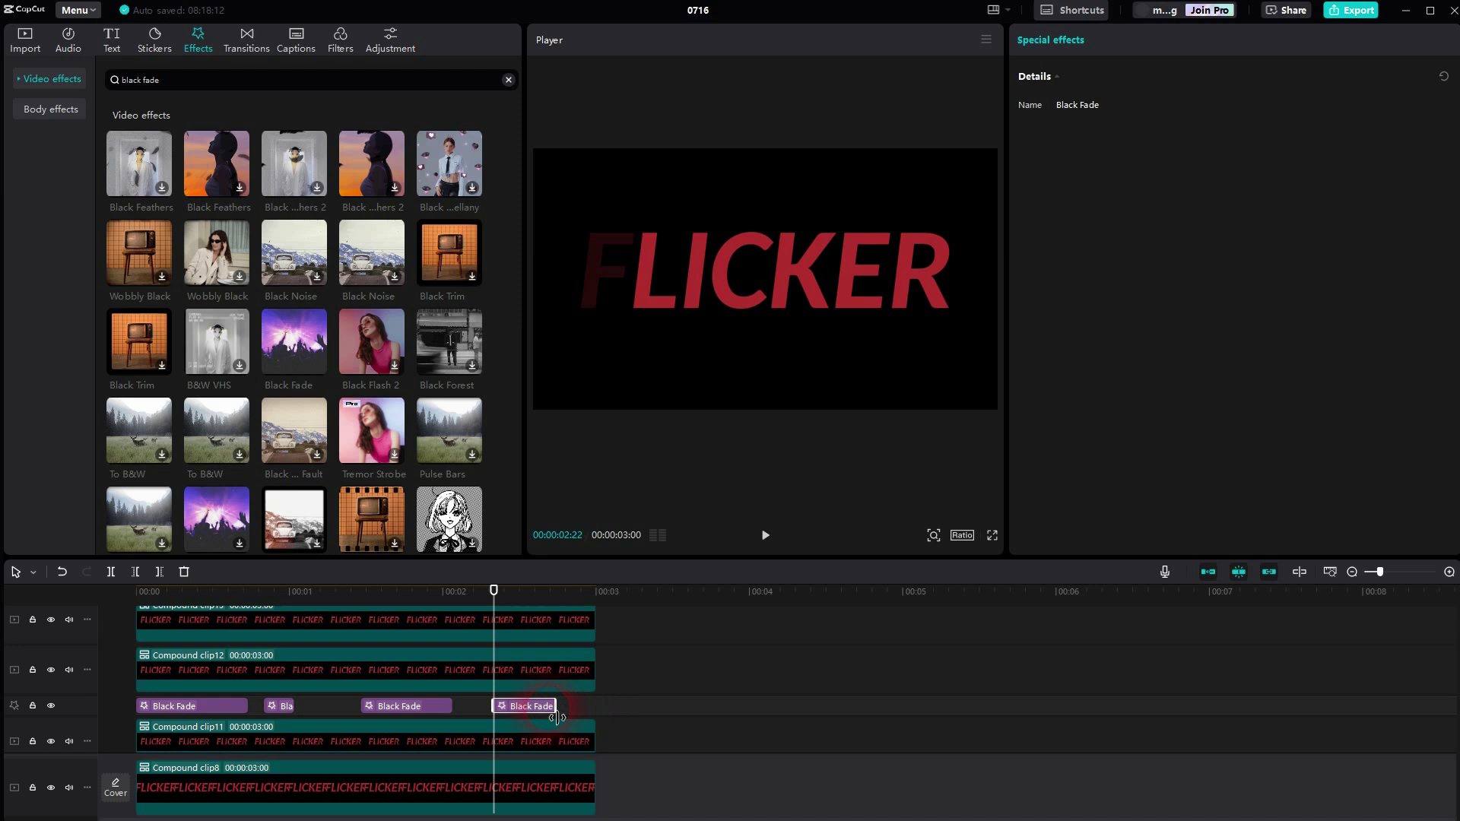
Step: Place Black Fades above the K clip at its start and at 00:00:01:03, about 0.45 and 0.75 seconds long
left_click_drag(295, 341, 144, 692)
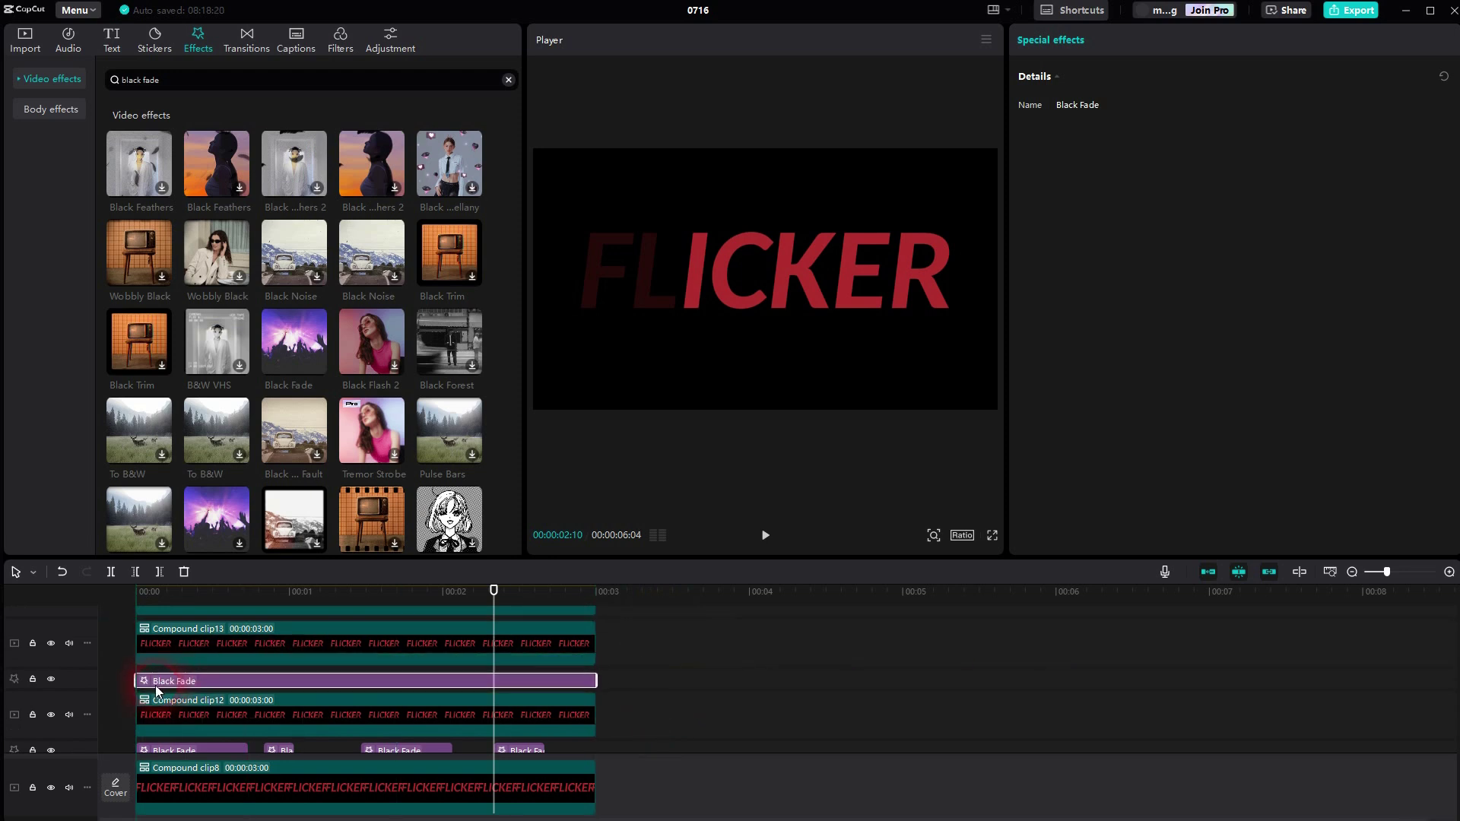
left_click_drag(601, 685, 207, 687)
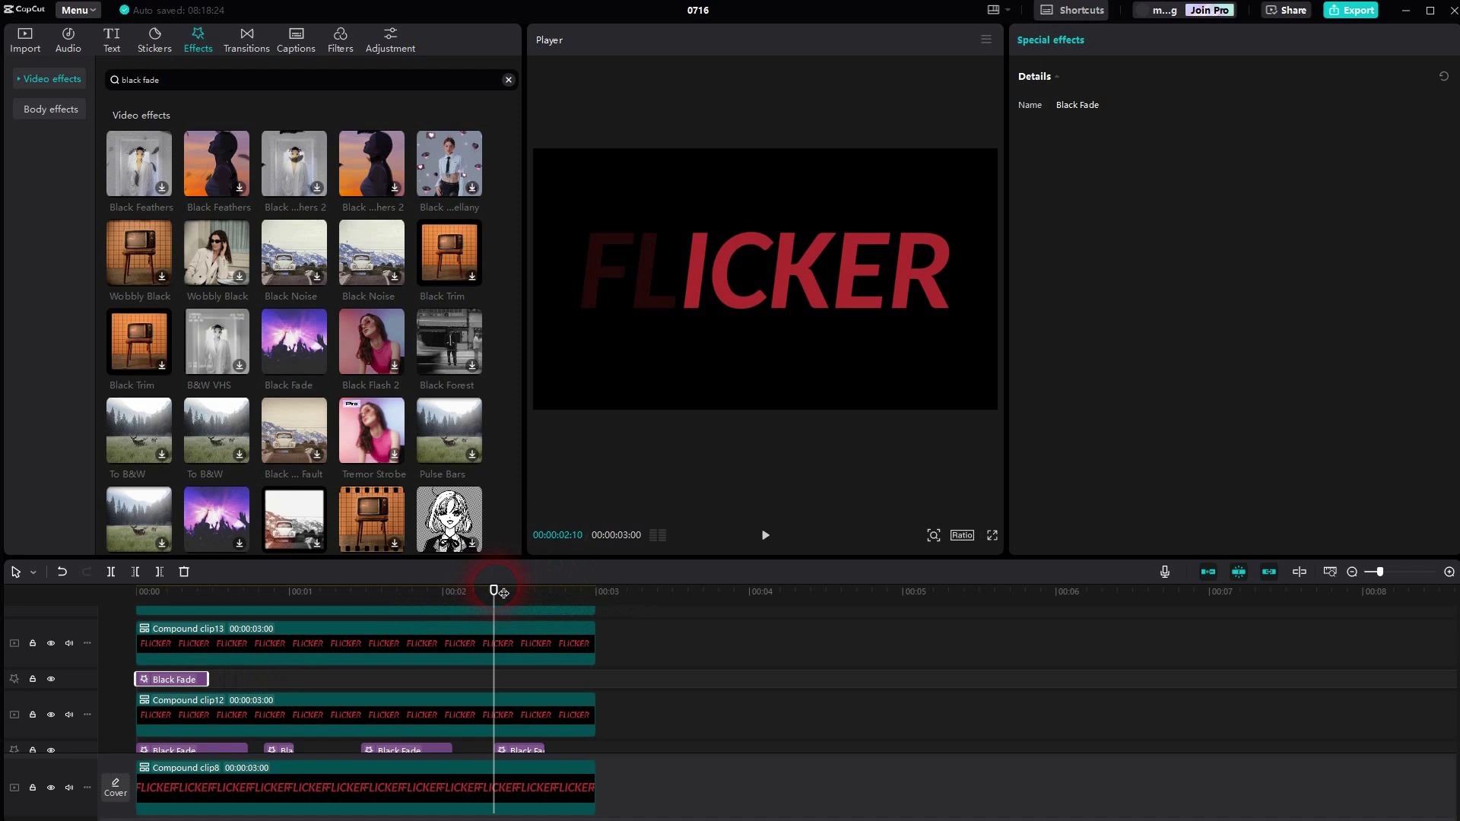
left_click_drag(493, 590, 303, 606)
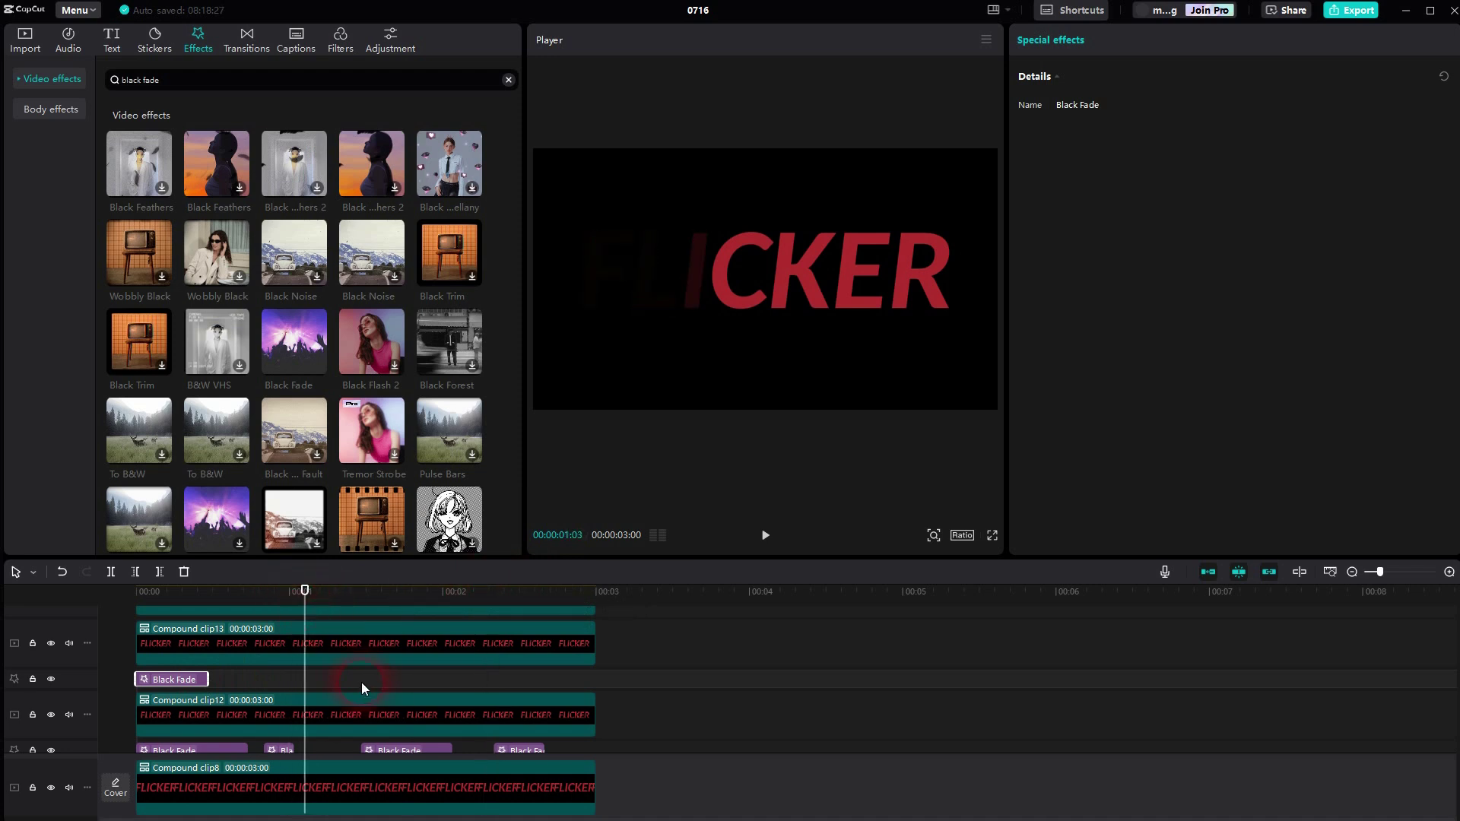
key("ctrl+v")
left_click_drag(380, 691, 423, 688)
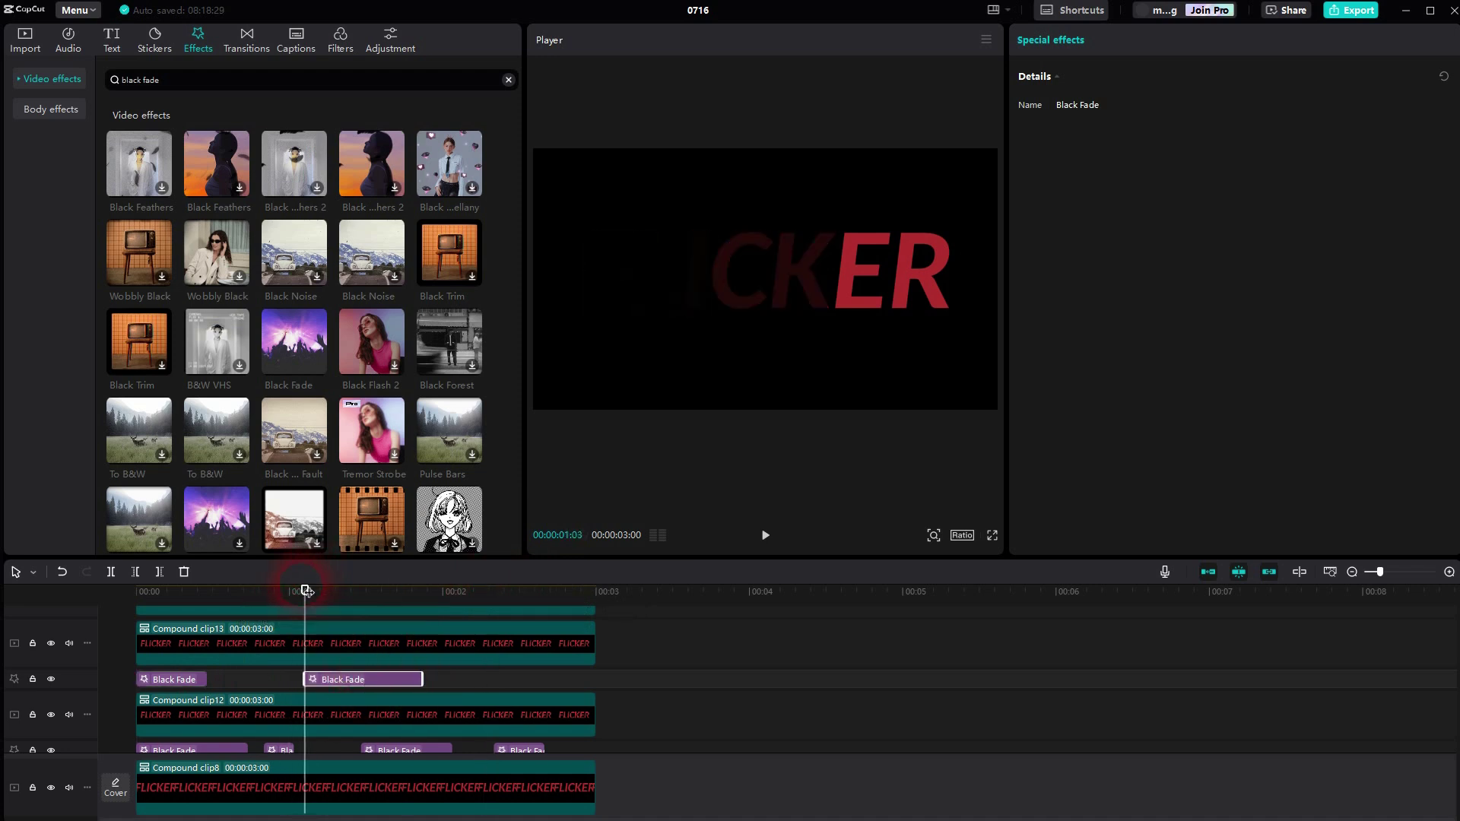
Step: Paste another Black Fade above the K clip at 00:00:02:10 and shorten it to about 0.25 seconds
left_click_drag(305, 590, 486, 615)
key("ctrl+v")
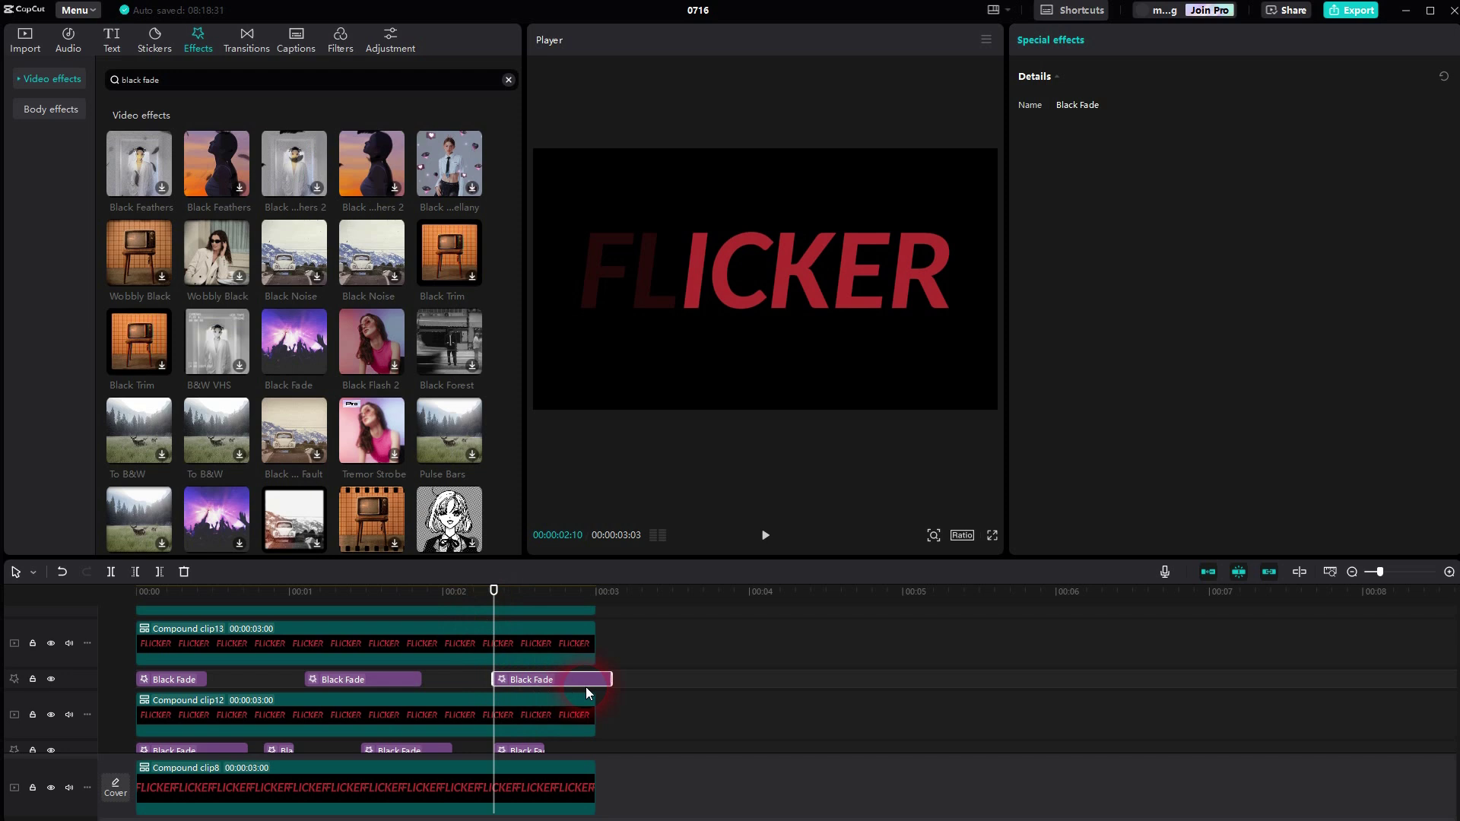
left_click_drag(622, 688, 537, 688)
scroll(654, 698, "up", 2)
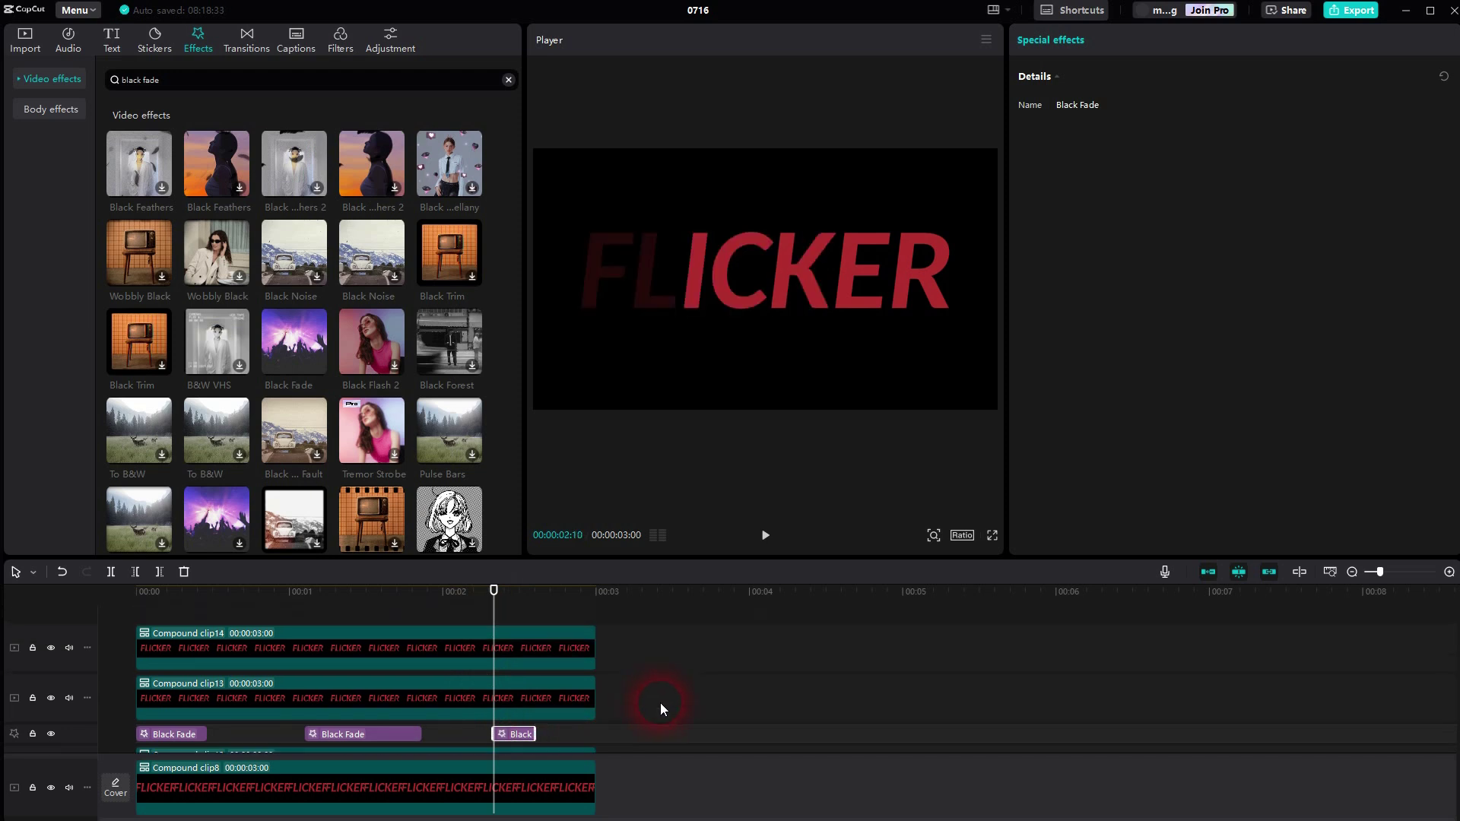
Step: Place Black Fades above the E clip at its start, 00:00:01:03 and 00:00:02:10, about 0.1, 0.8 and 0.25 seconds long
left_click_drag(327, 334, 153, 685)
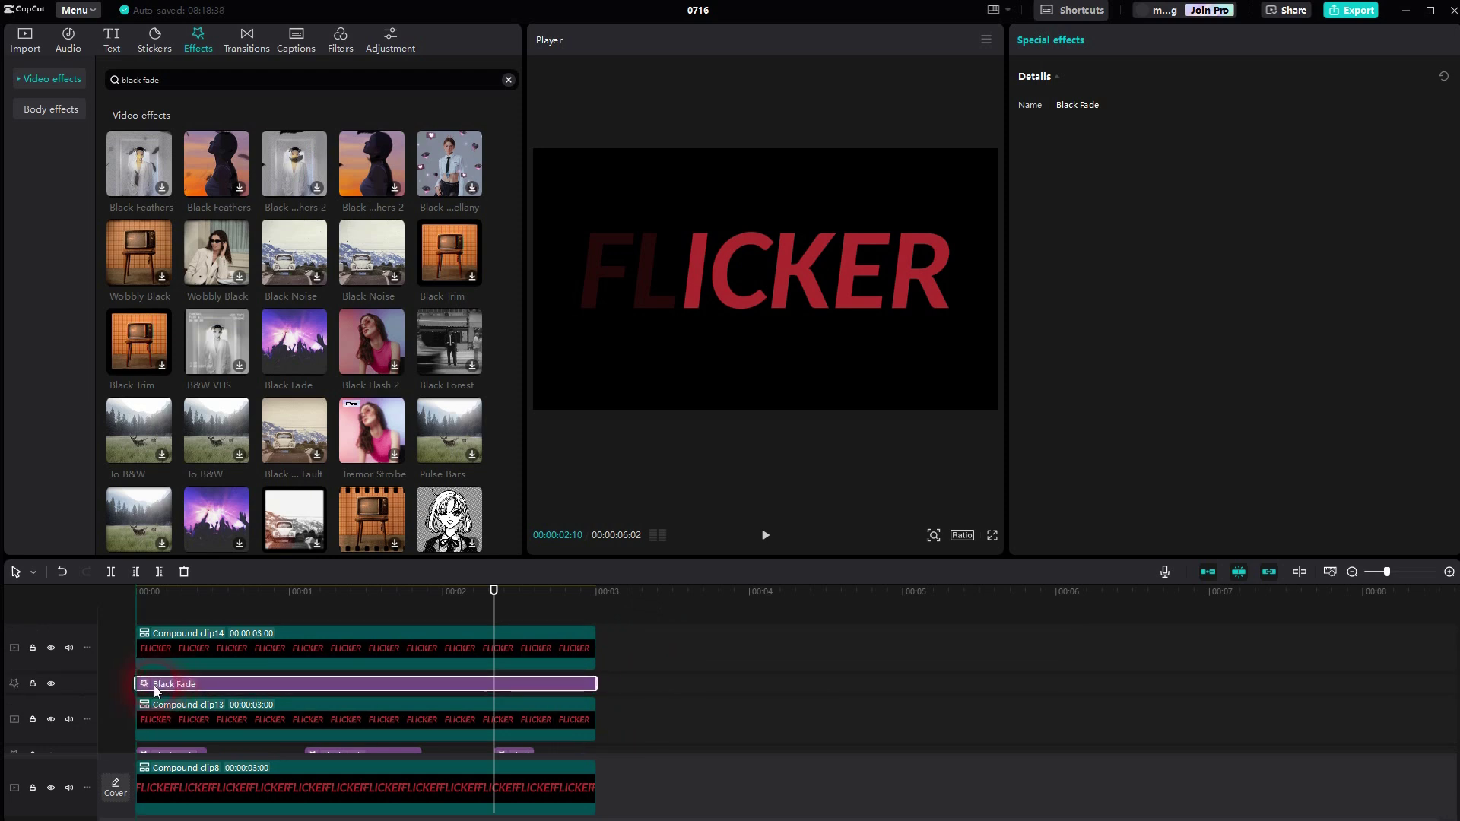
left_click_drag(603, 692, 158, 687)
left_click_drag(481, 606, 303, 605)
key("ctrl+v")
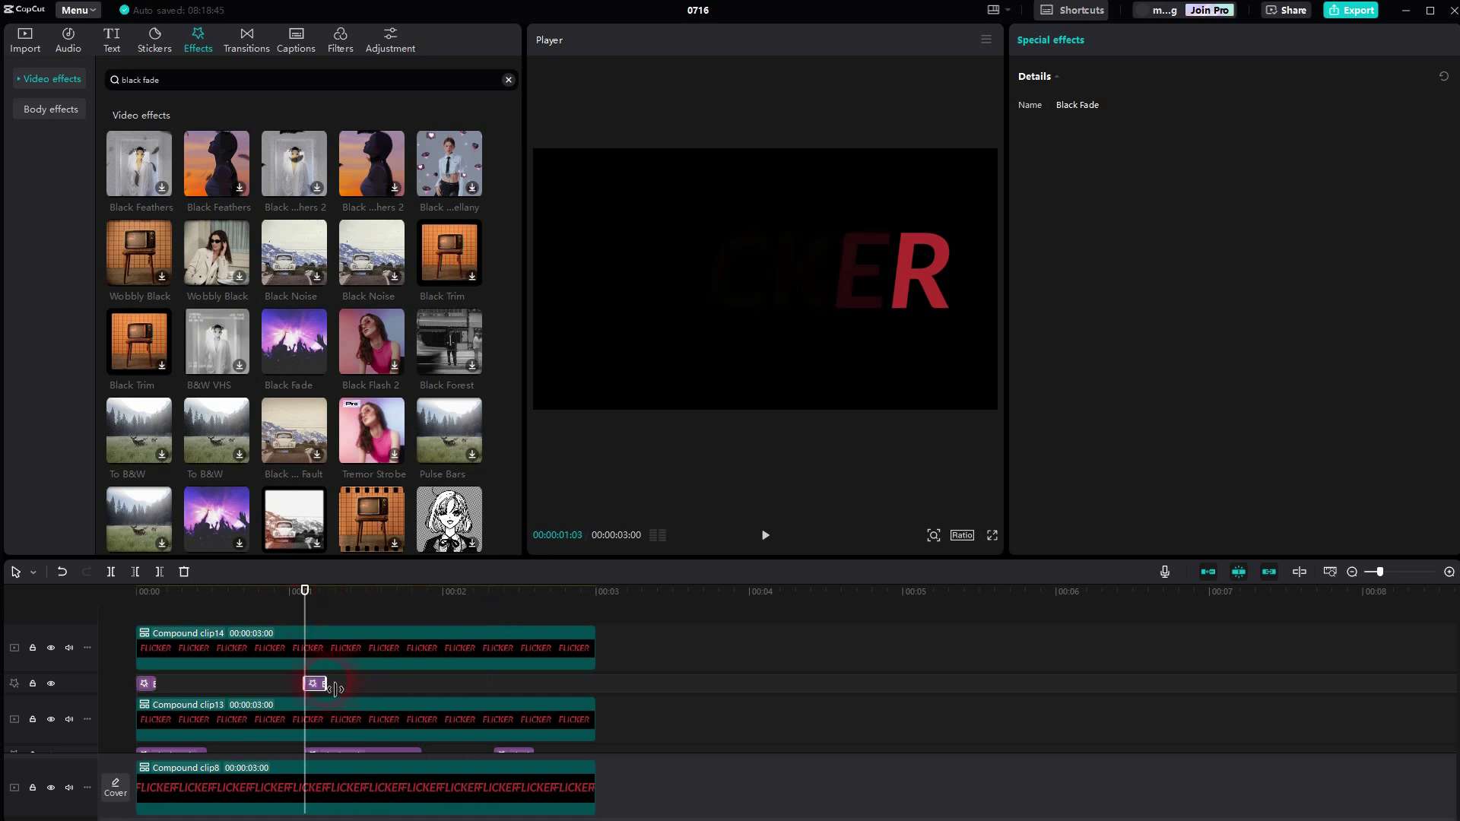
left_click_drag(327, 685, 433, 684)
left_click_drag(312, 602, 504, 627)
key("ctrl+v")
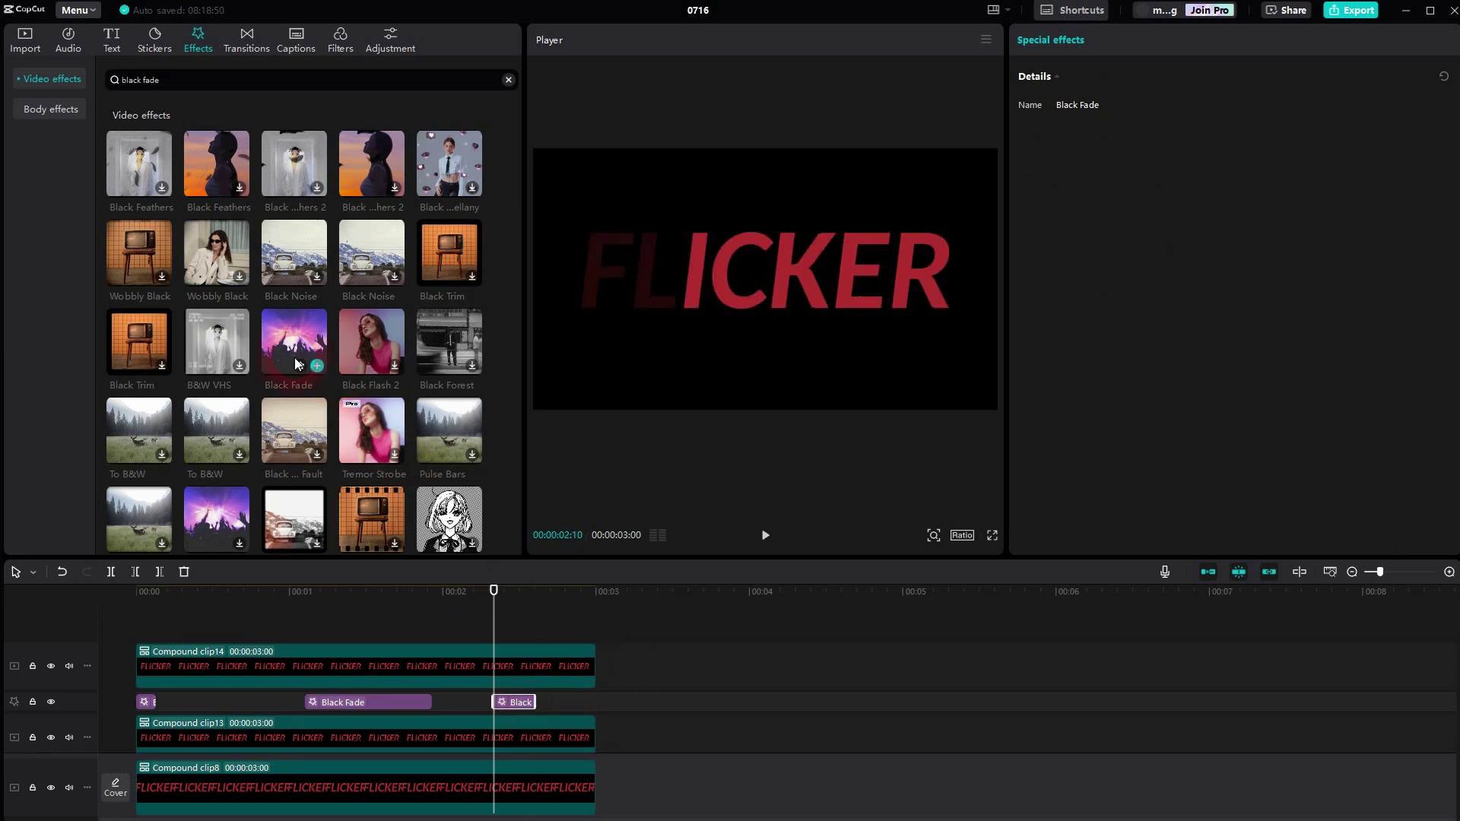
Step: Add Black Fade above the R clip, shorten it to about 1 second and start it about 0.6 seconds in
left_click_drag(294, 349, 171, 658)
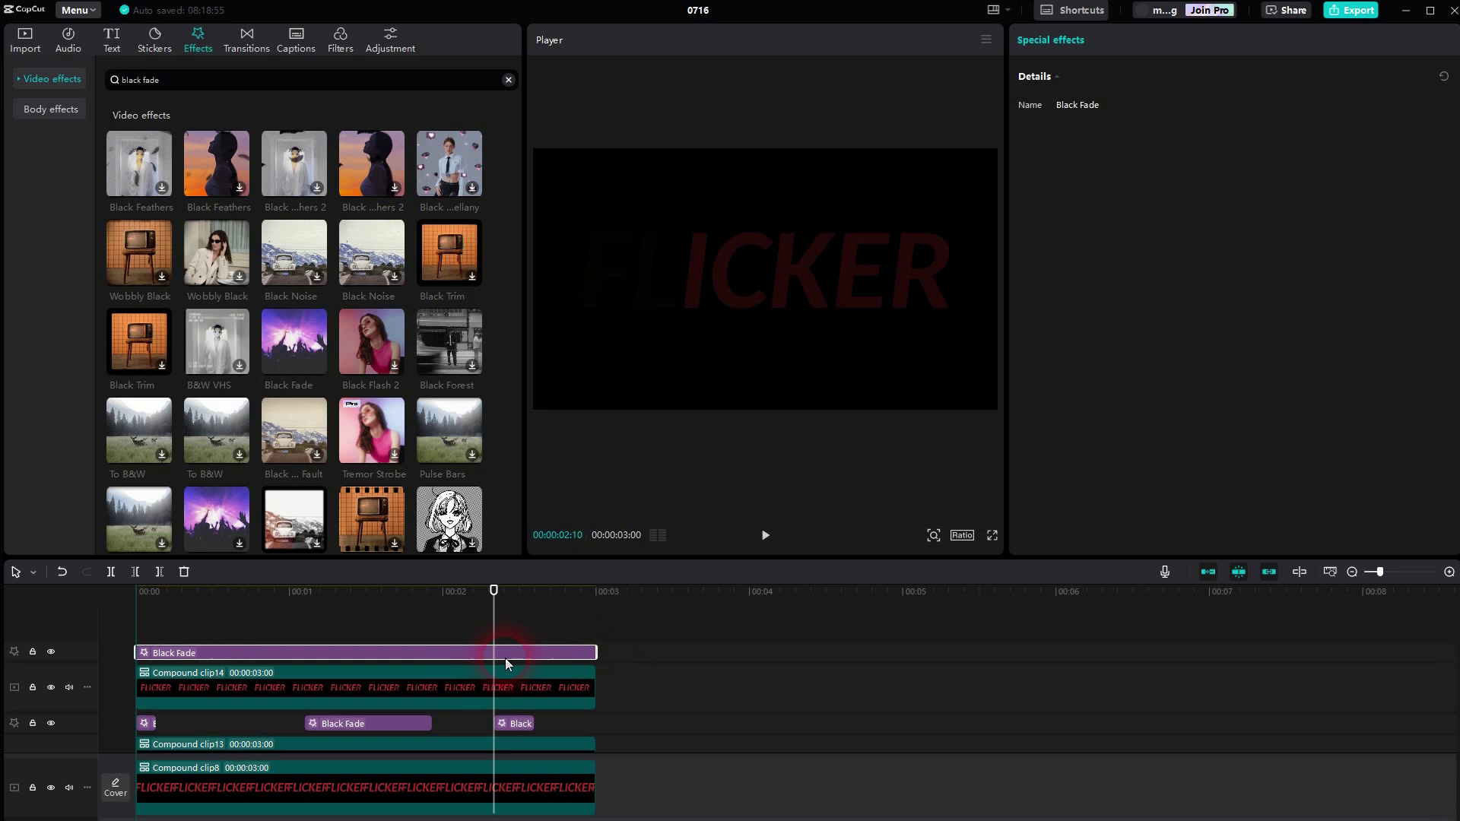
left_click(625, 652)
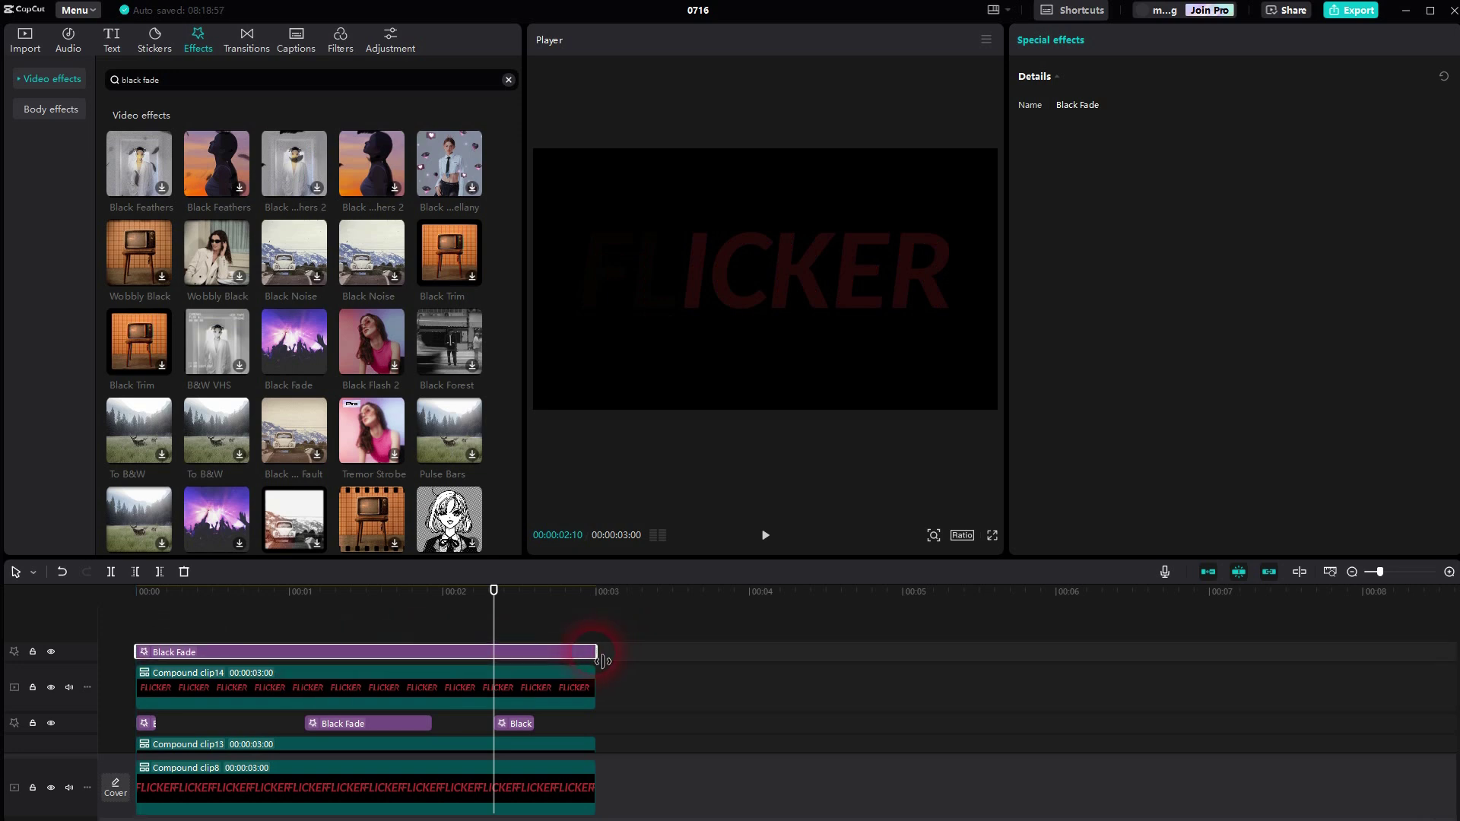
left_click_drag(597, 660, 353, 655)
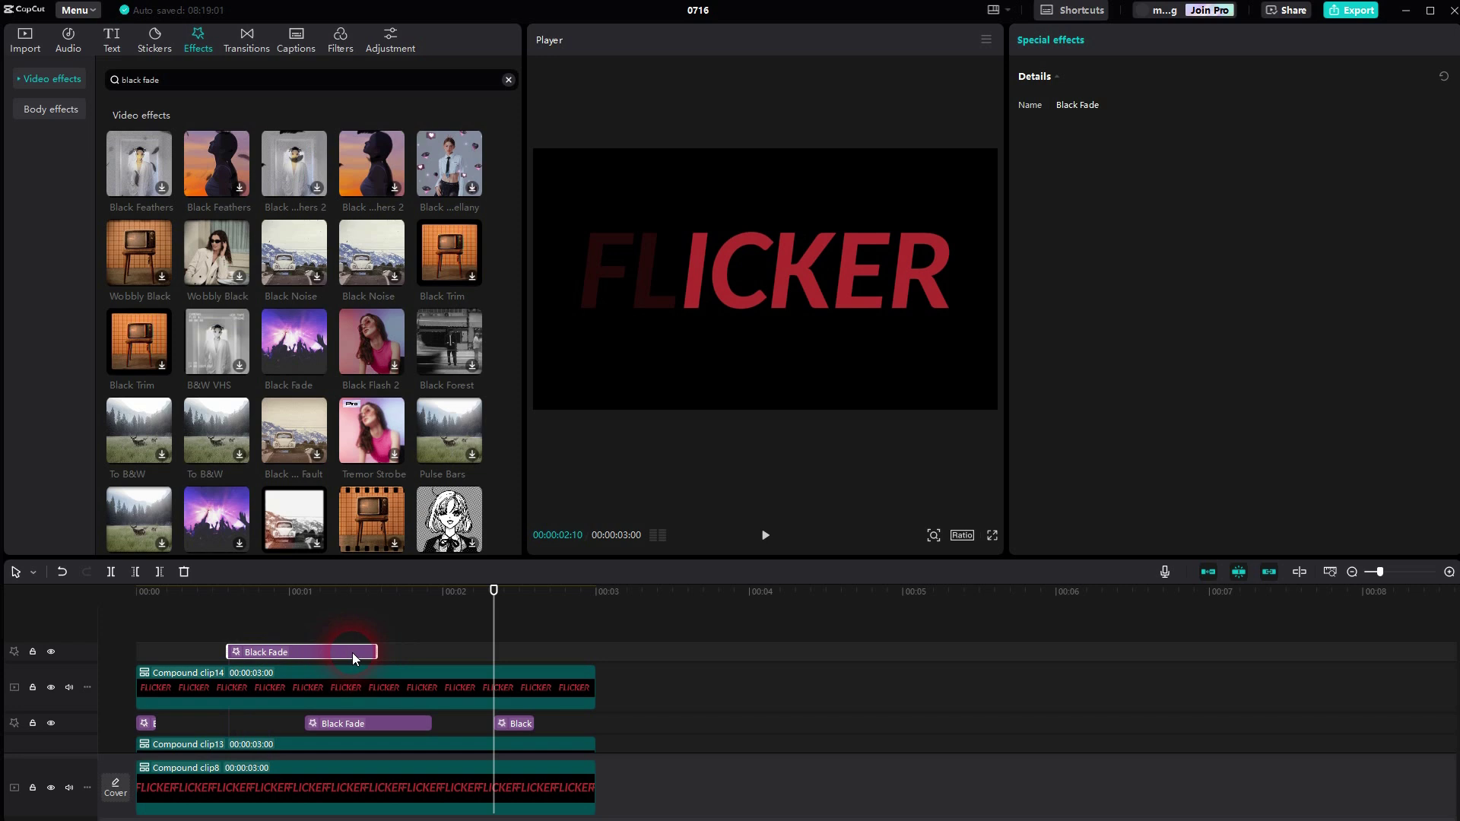
Step: Copy the R clip's Black Fade to 00:00:02:10 and shorten the copy to about 0.65 seconds
key("ctrl+c")
key("ctrl+v")
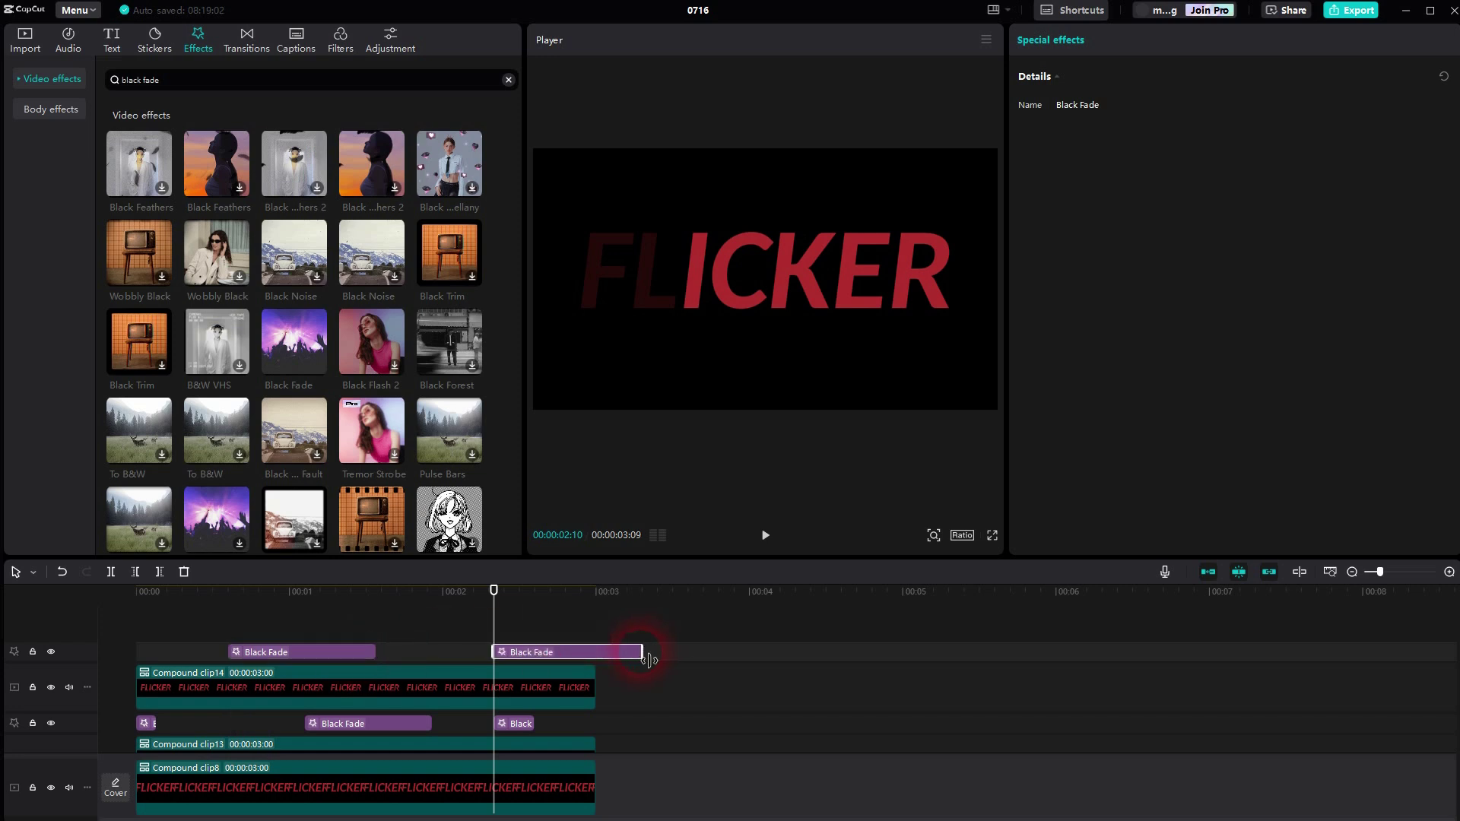
left_click_drag(647, 659, 592, 653)
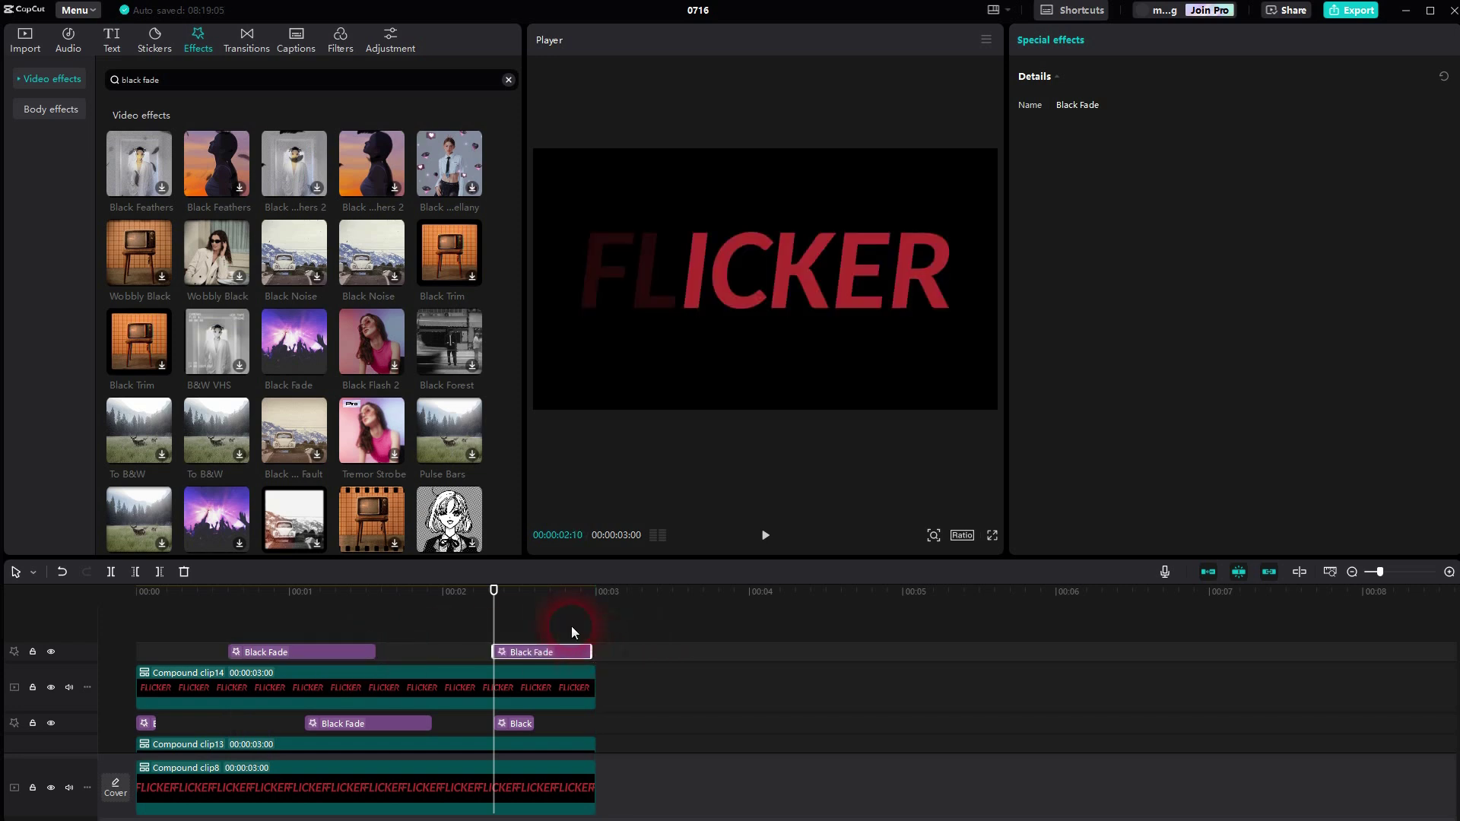
Step: Play the whole animation from the beginning to check the flicker timing
left_click_drag(494, 593, 5, 632)
scroll(682, 609, "down", 1)
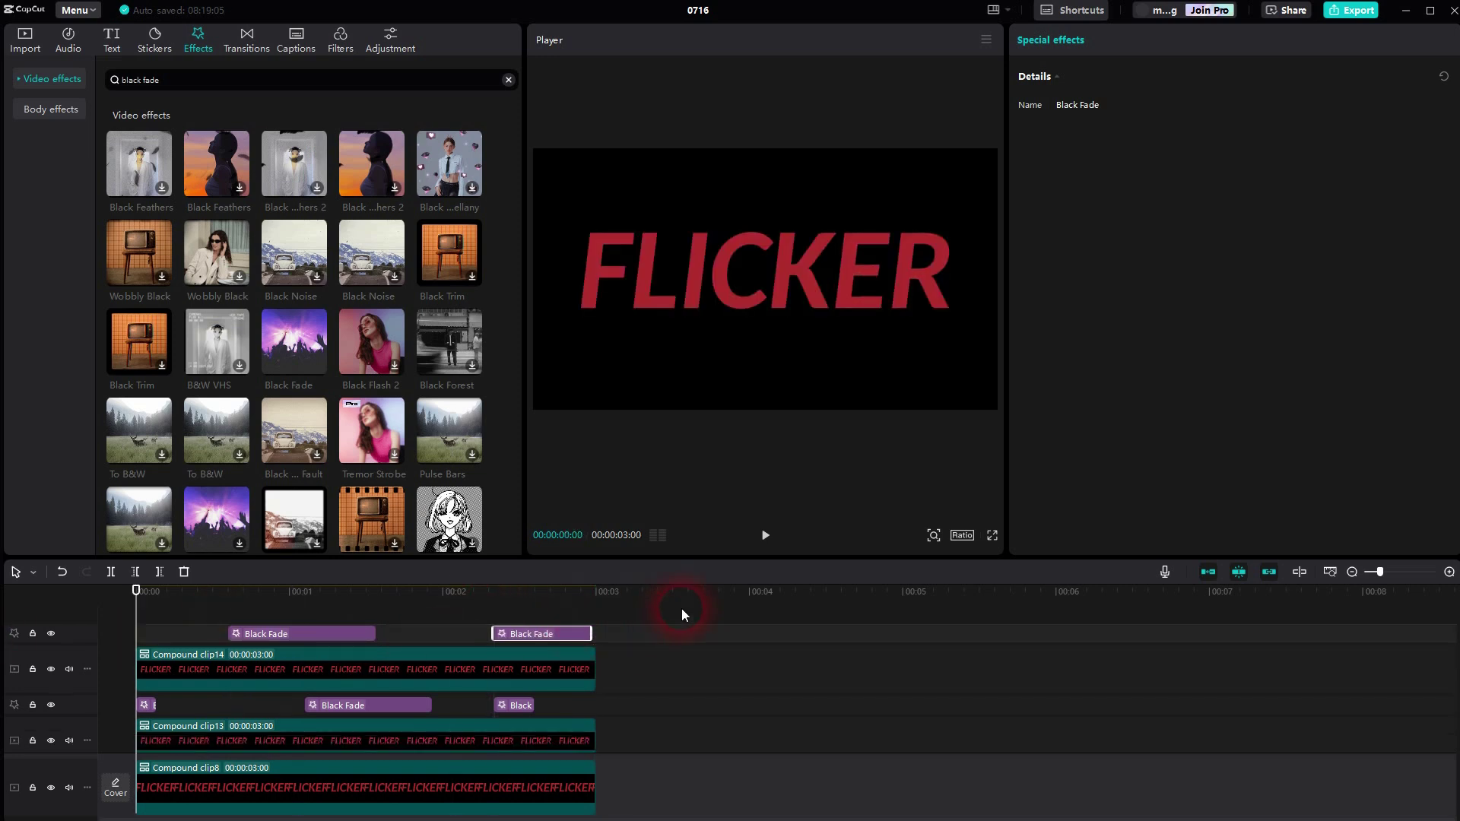
left_click(765, 541)
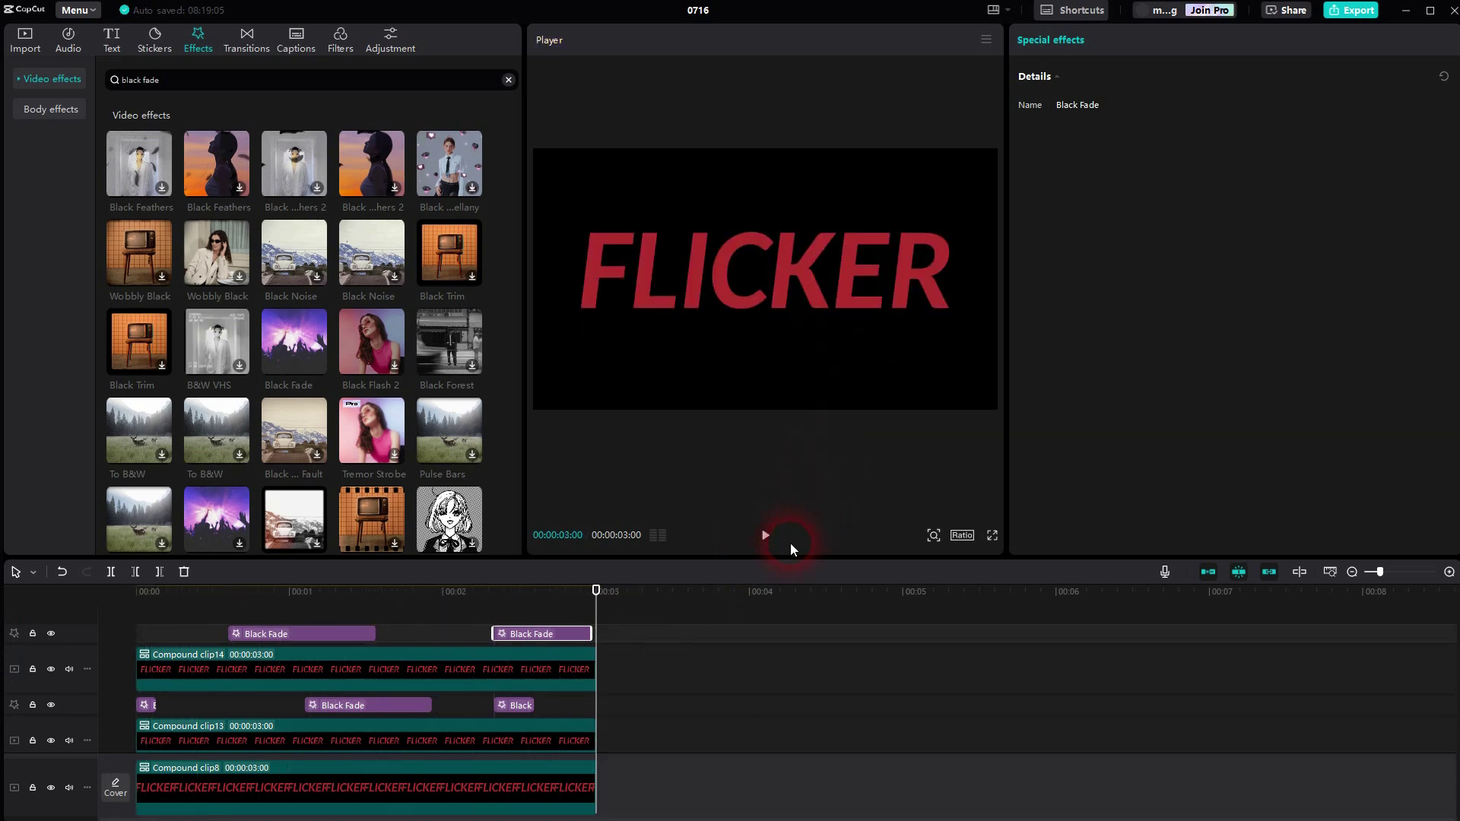
Step: Shorten both Black Fades above the R clip to about 0.2 seconds and the middle one above the E clip to about 0.3 seconds
left_click_drag(382, 641, 272, 641)
left_click_drag(596, 640, 532, 640)
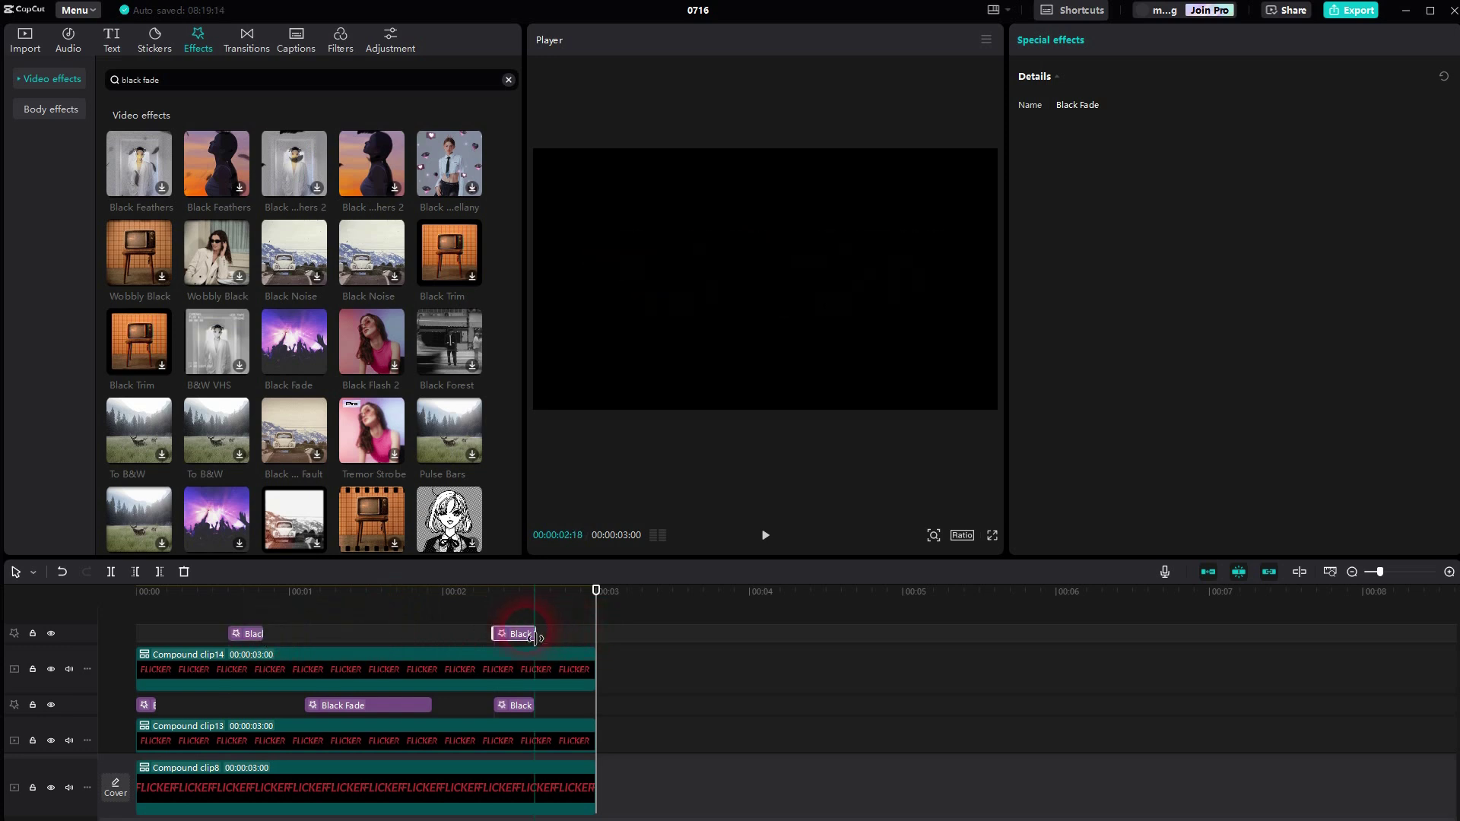
left_click_drag(431, 705, 351, 714)
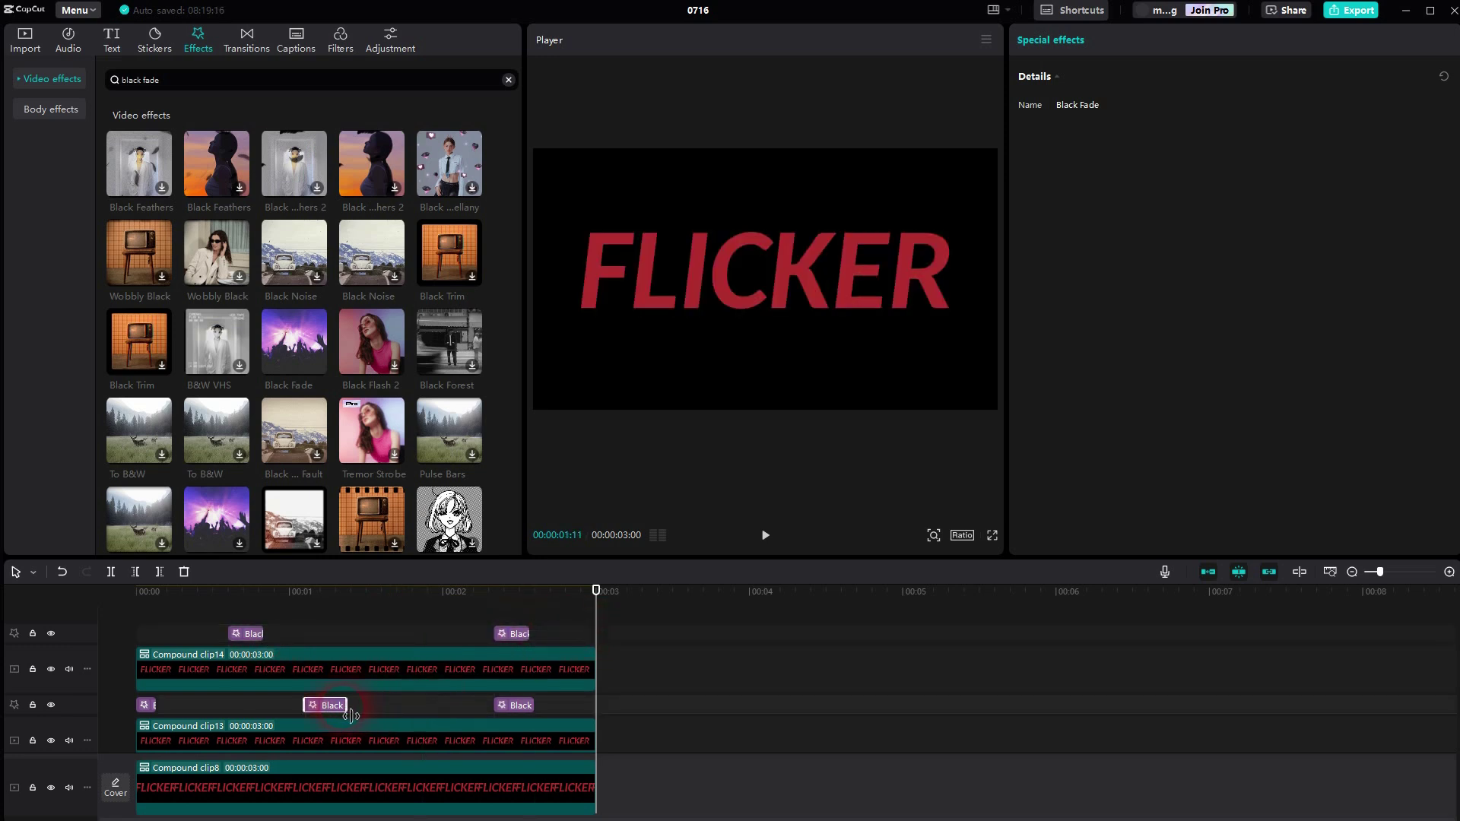
Step: Shorten the middle Black Fade above the K clip to about 0.3 seconds and the first one to about 0.2 seconds
scroll(443, 651, "down", 7)
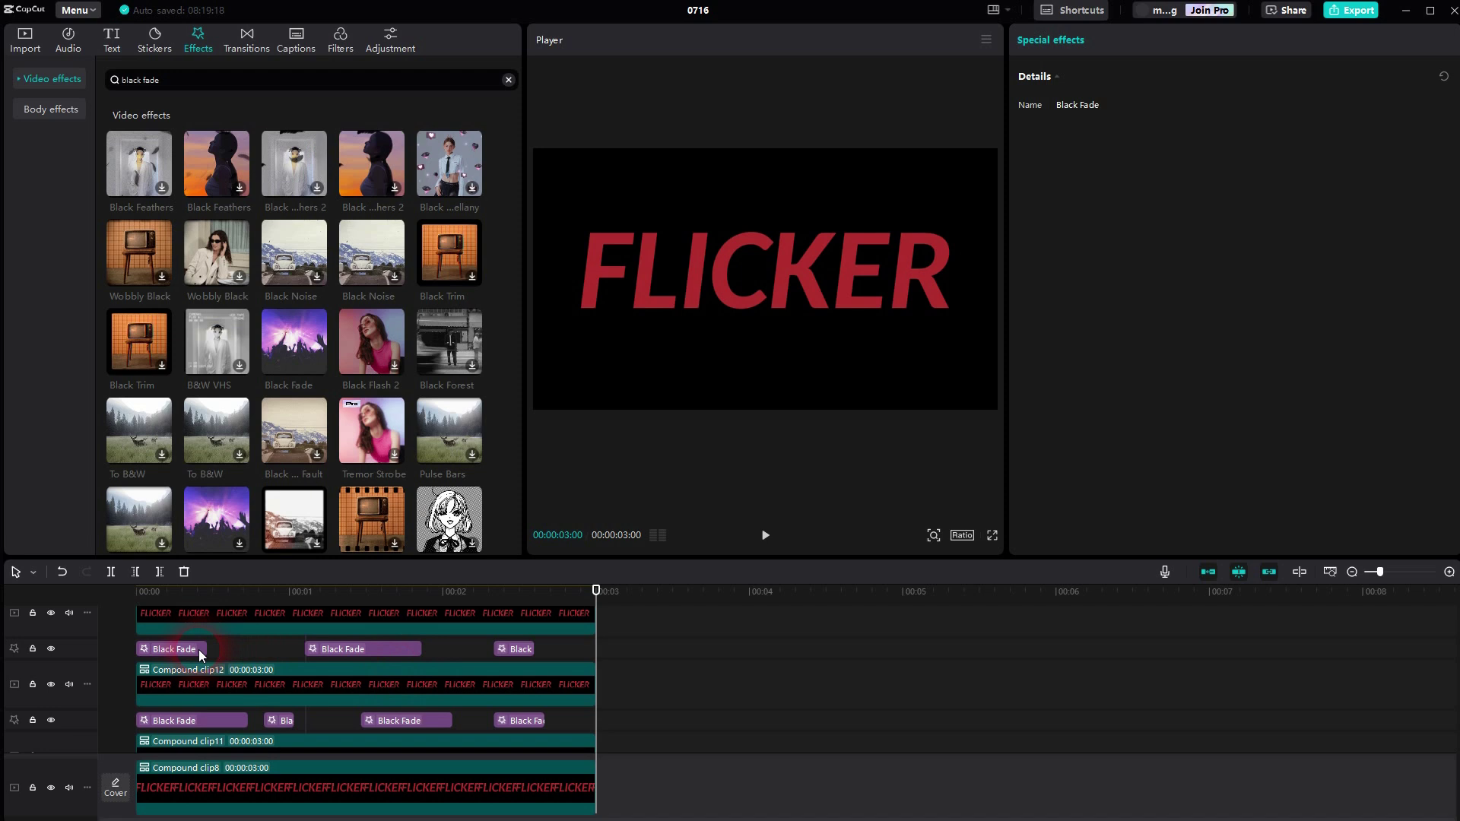
left_click(198, 649)
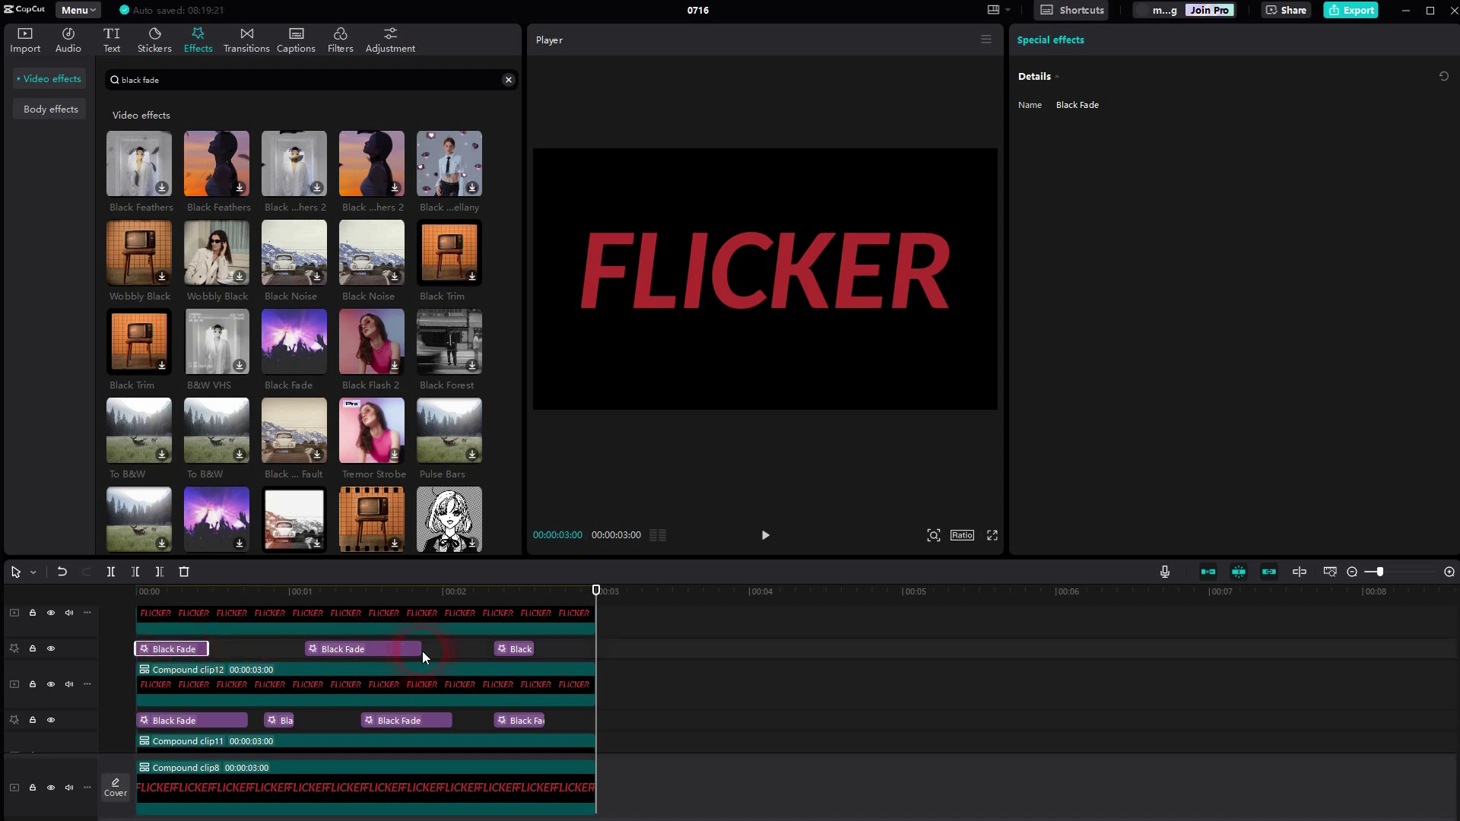
left_click_drag(422, 654, 347, 654)
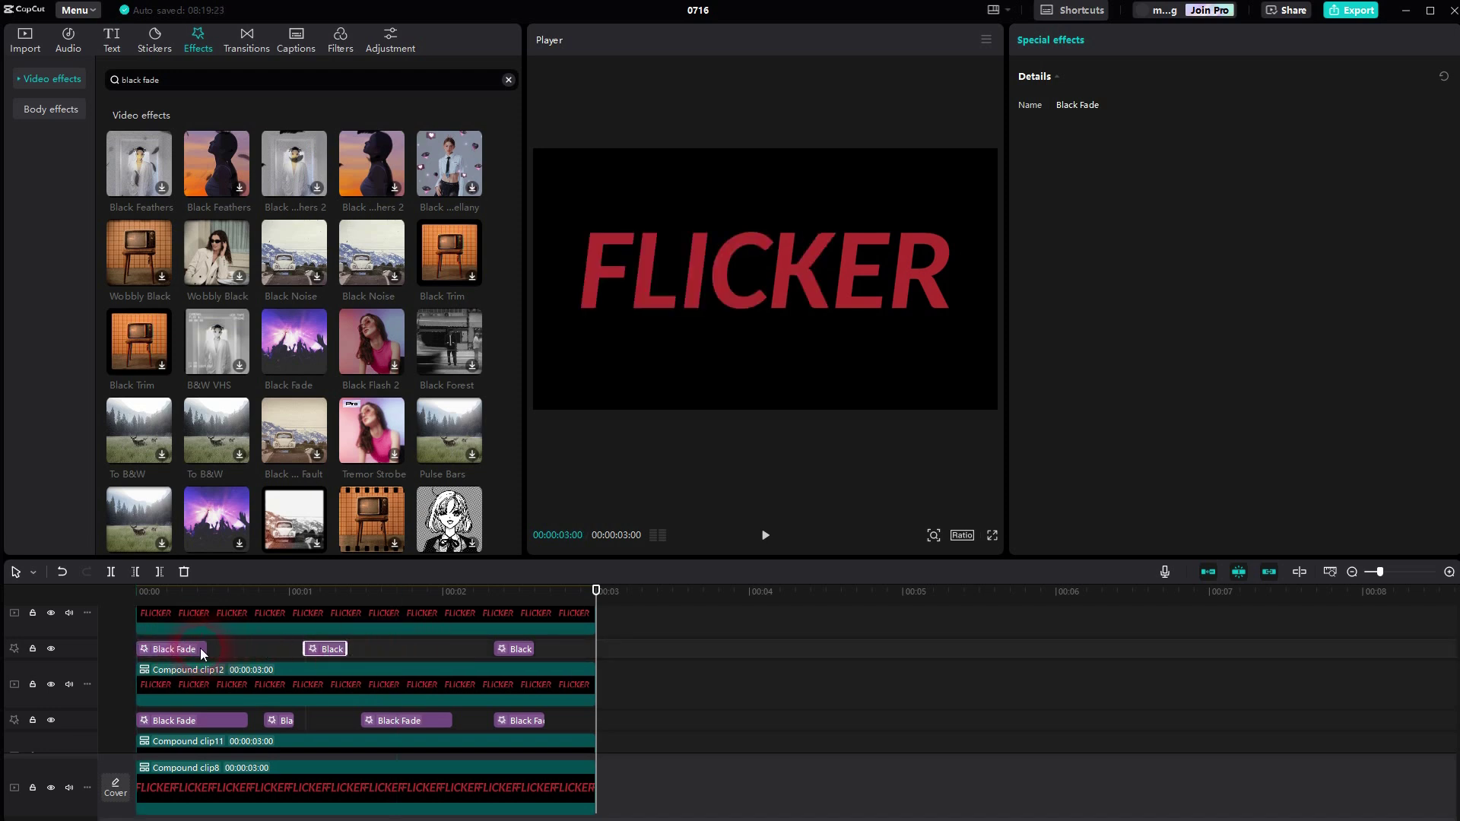
left_click_drag(201, 654, 177, 655)
Step: Shorten the first, third and last Black Fades above the C clip to about 0.2 seconds, starting the third about 1.3 seconds in
left_click(252, 729)
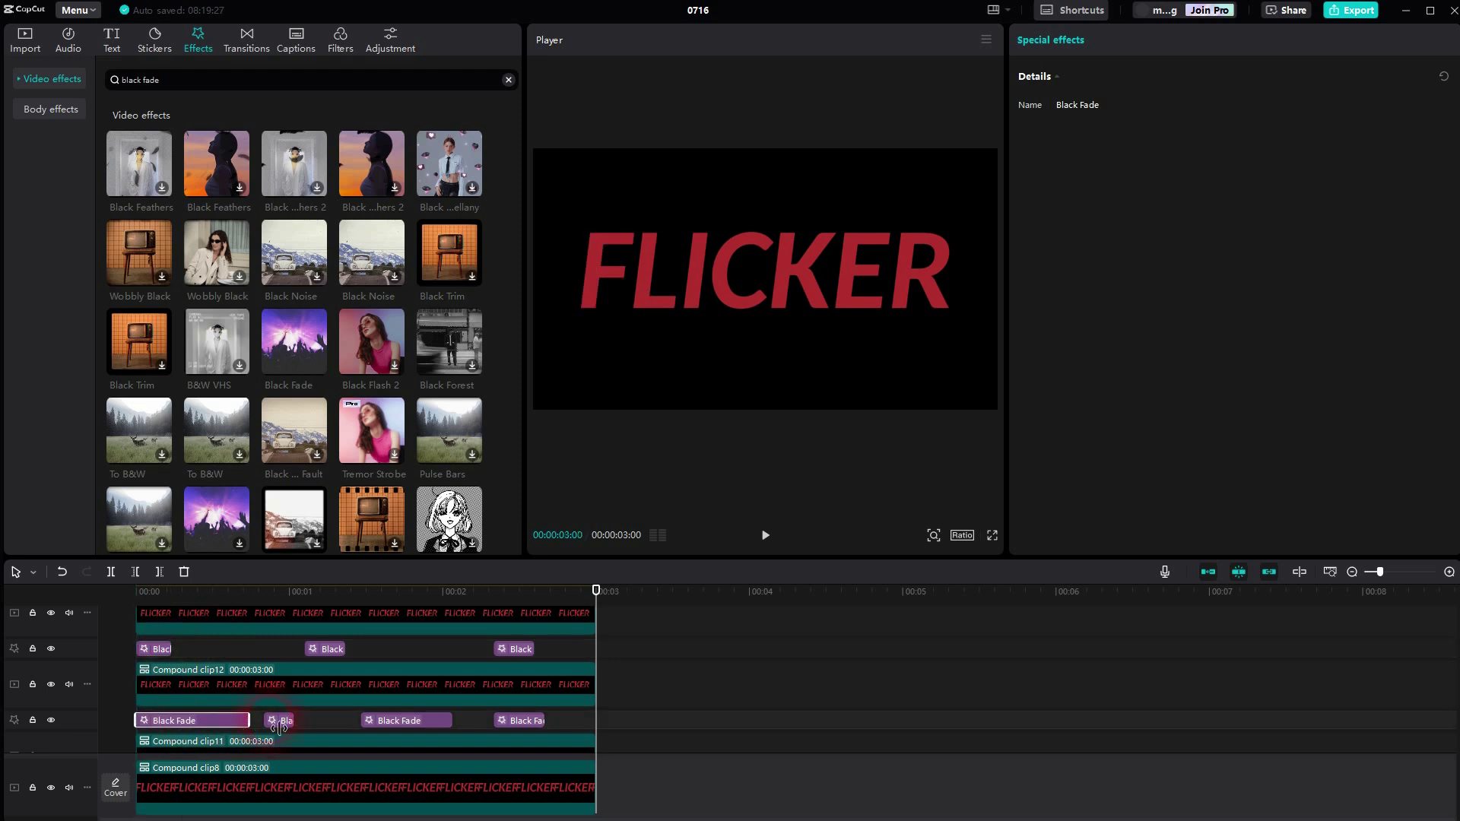
left_click_drag(256, 724, 174, 725)
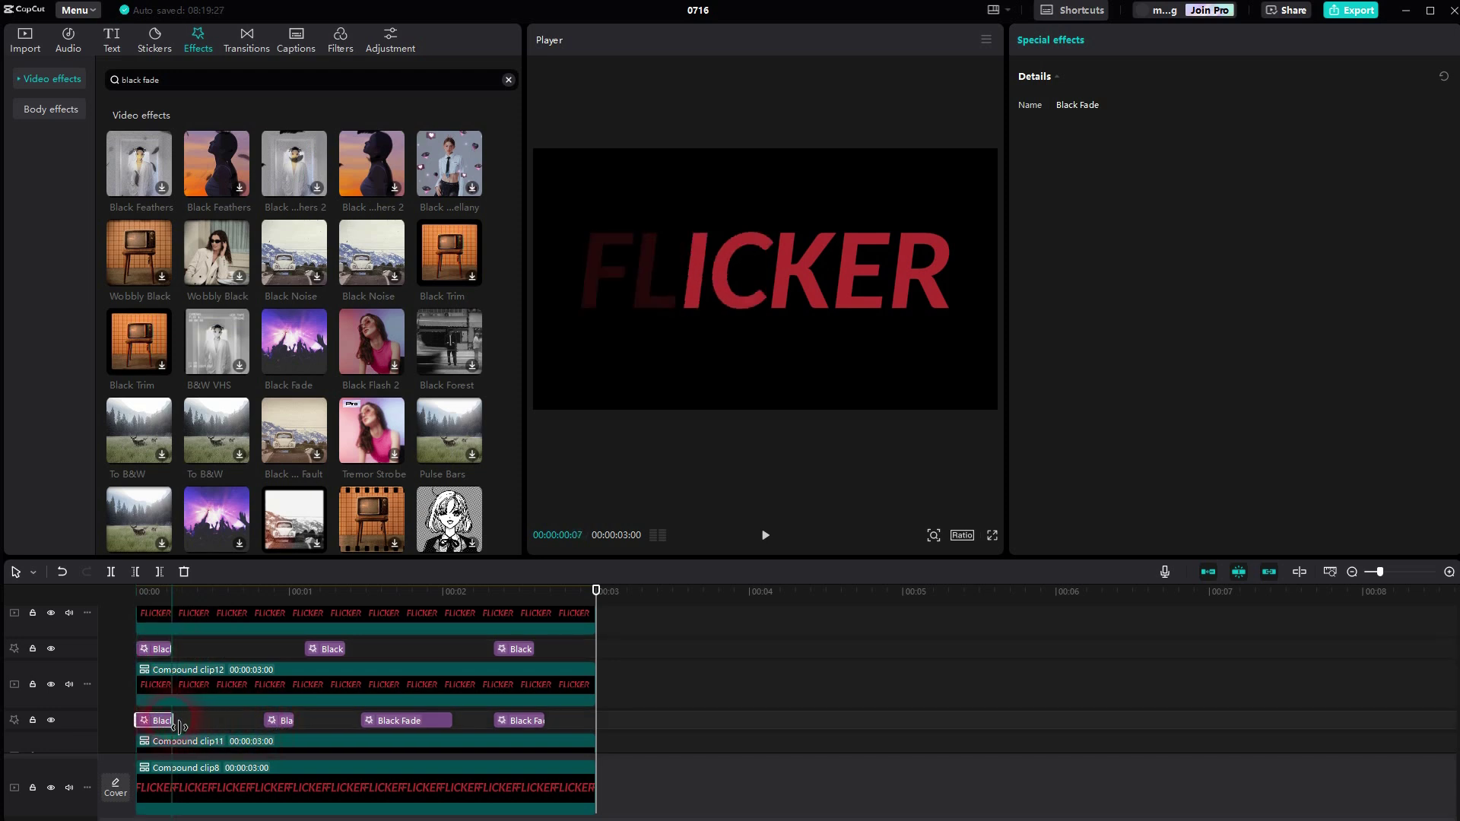
left_click_drag(444, 727, 366, 727)
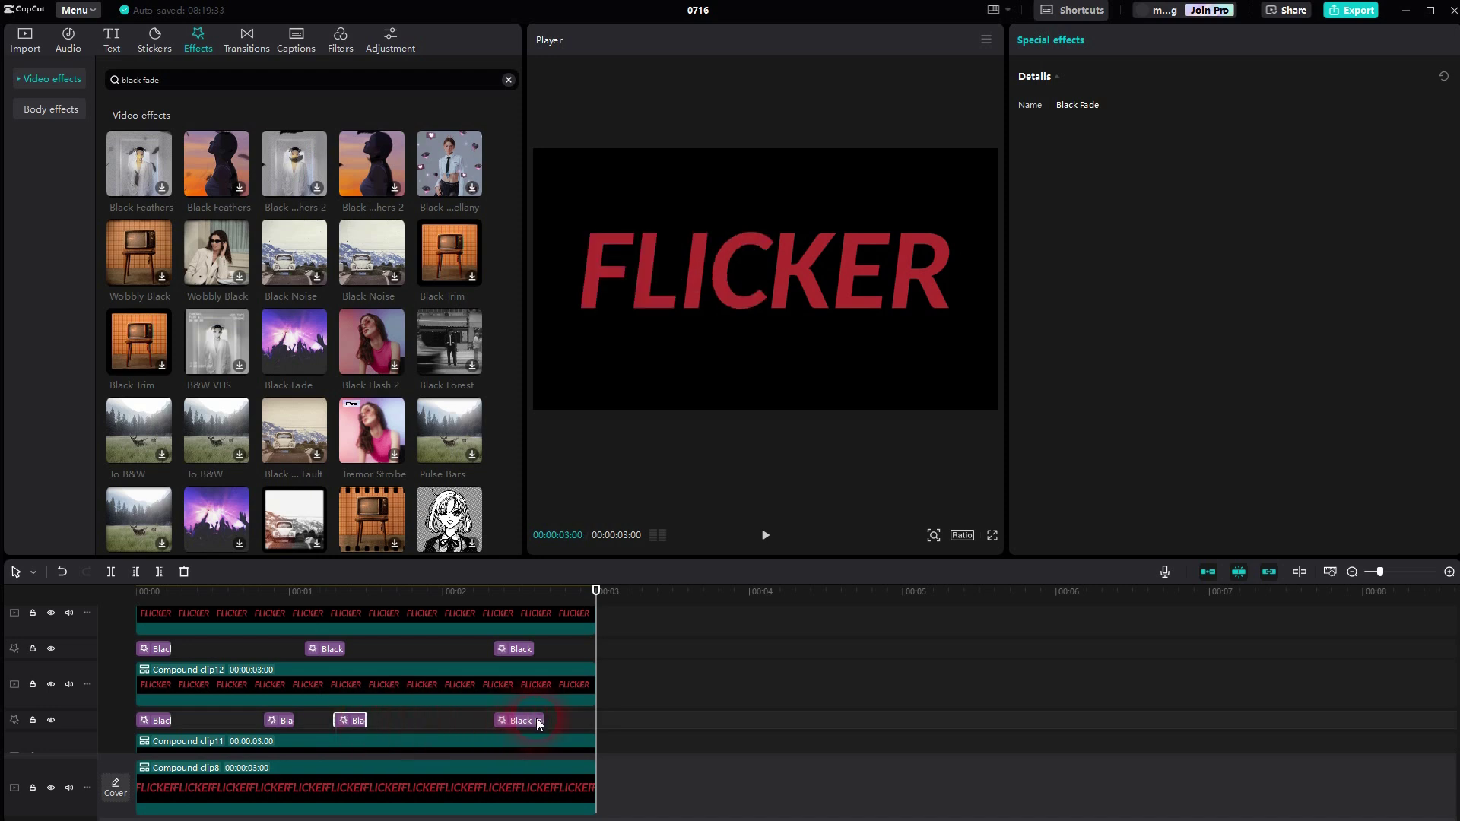
left_click_drag(553, 726, 429, 730)
Step: Trim the second Black Fade above the I clip to about 0.25 seconds and the second and fourth above the L clip to about 0.15
scroll(536, 704, "down", 1)
mouse_move(236, 723)
left_mouse_down()
mouse_move(209, 722)
mouse_move(235, 724)
left_mouse_up()
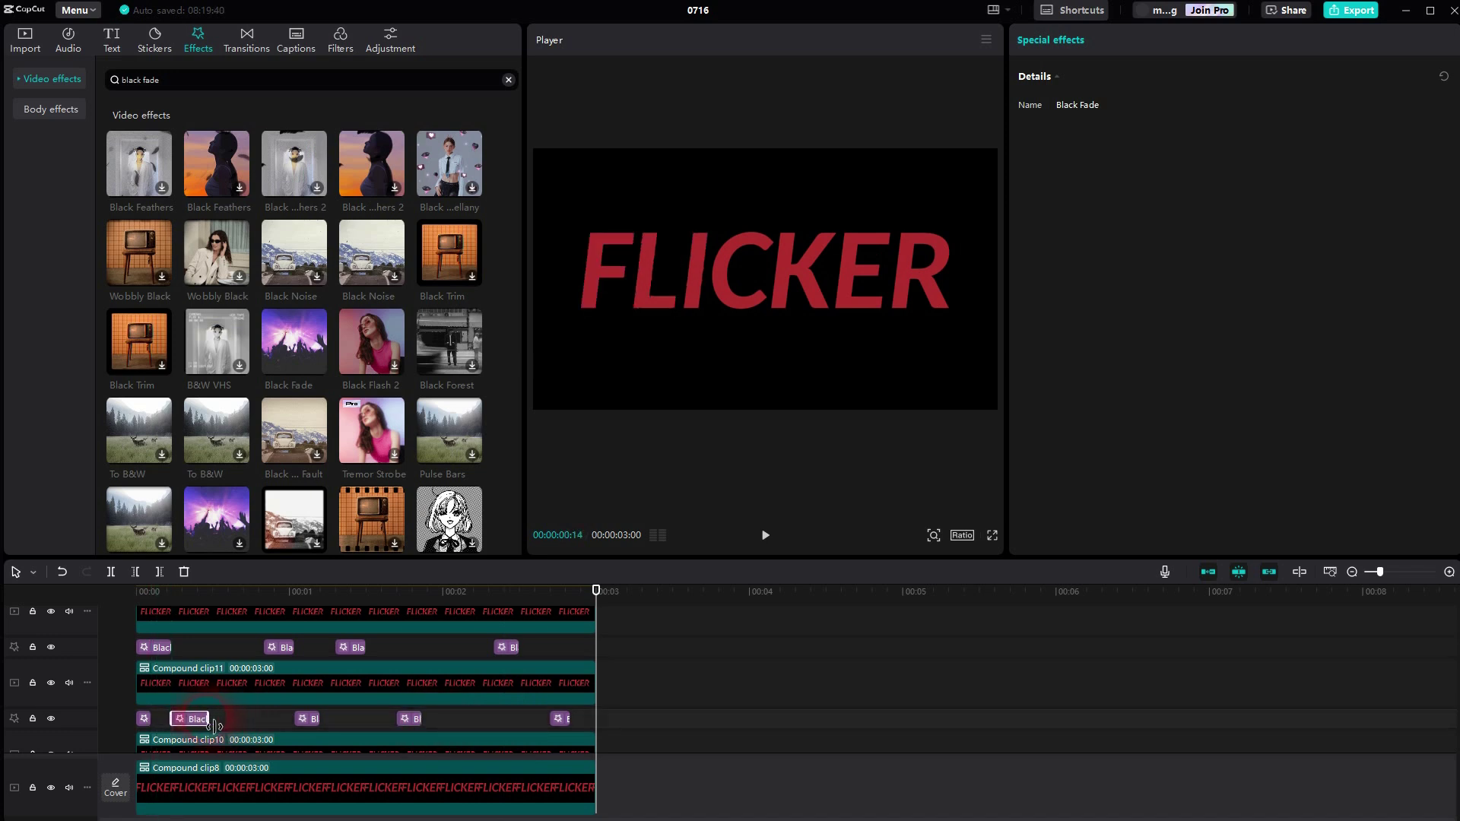
scroll(303, 705, "down", 3)
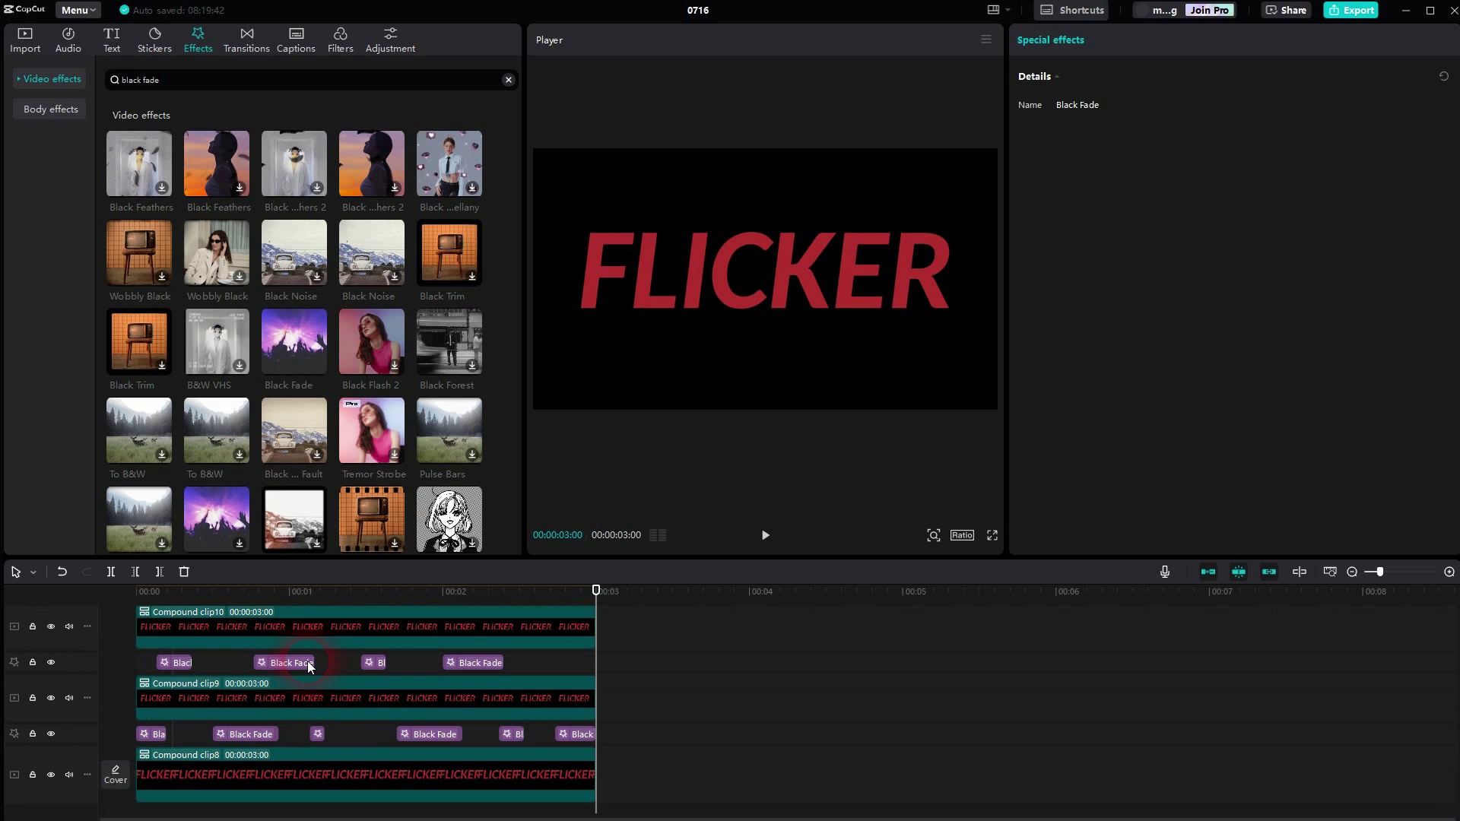
left_click_drag(321, 671, 282, 671)
left_click_drag(507, 671, 465, 672)
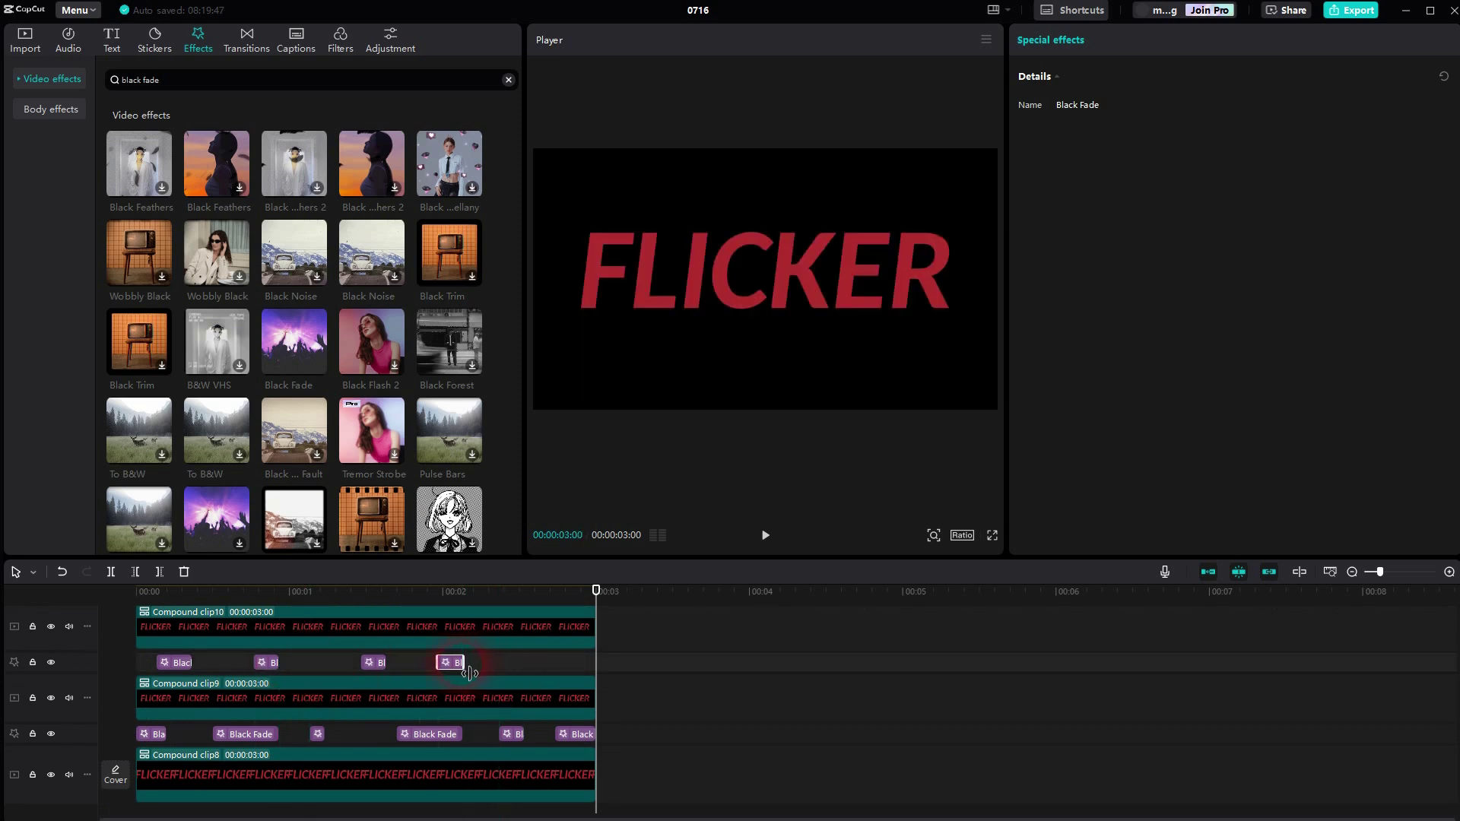
Step: Shorten the second and fourth Black Fades above the F clip to about 0.2 seconds each
left_click(462, 743)
left_click_drag(461, 744, 426, 743)
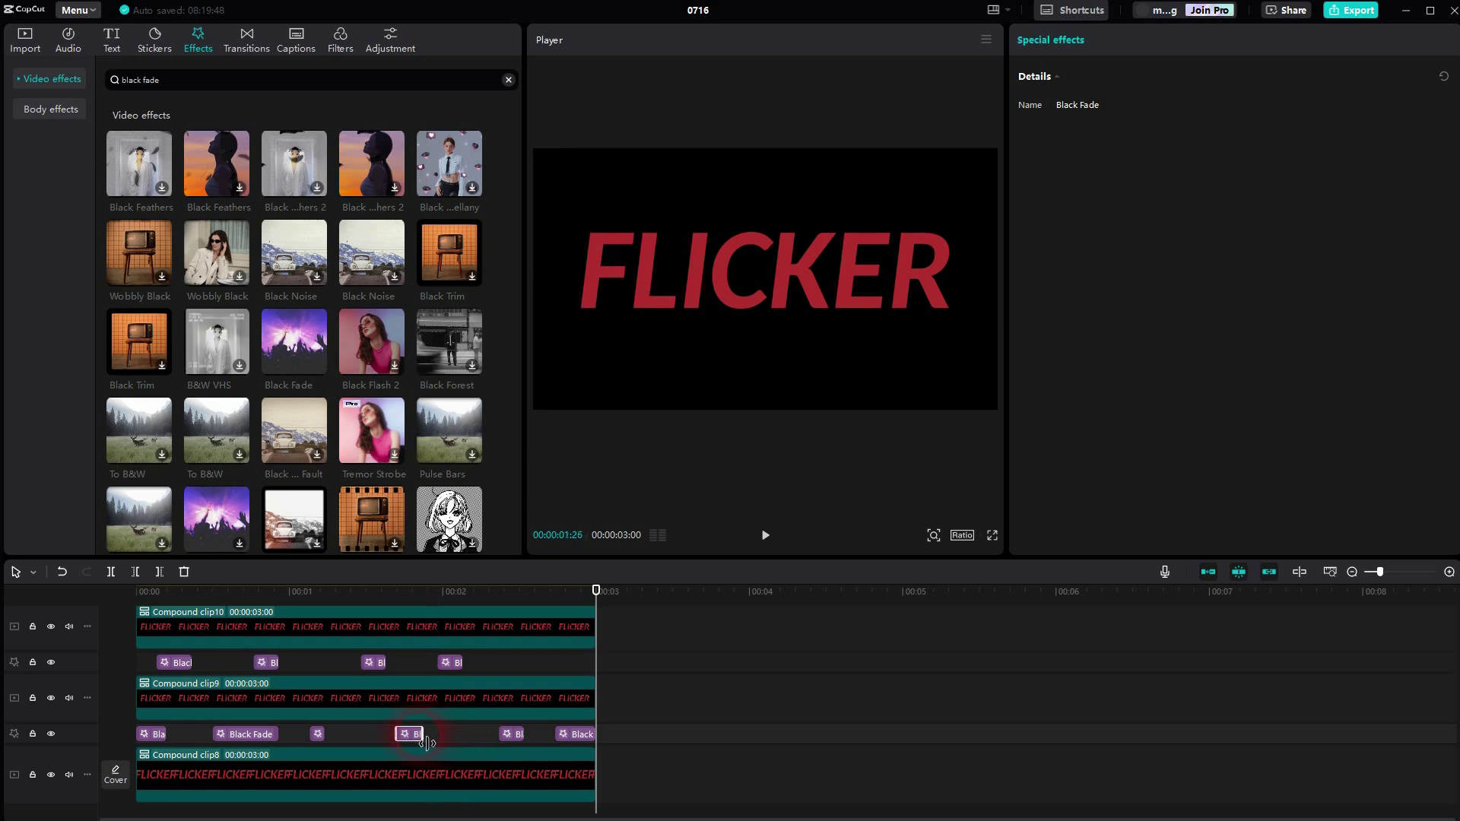
left_click_drag(285, 741, 244, 741)
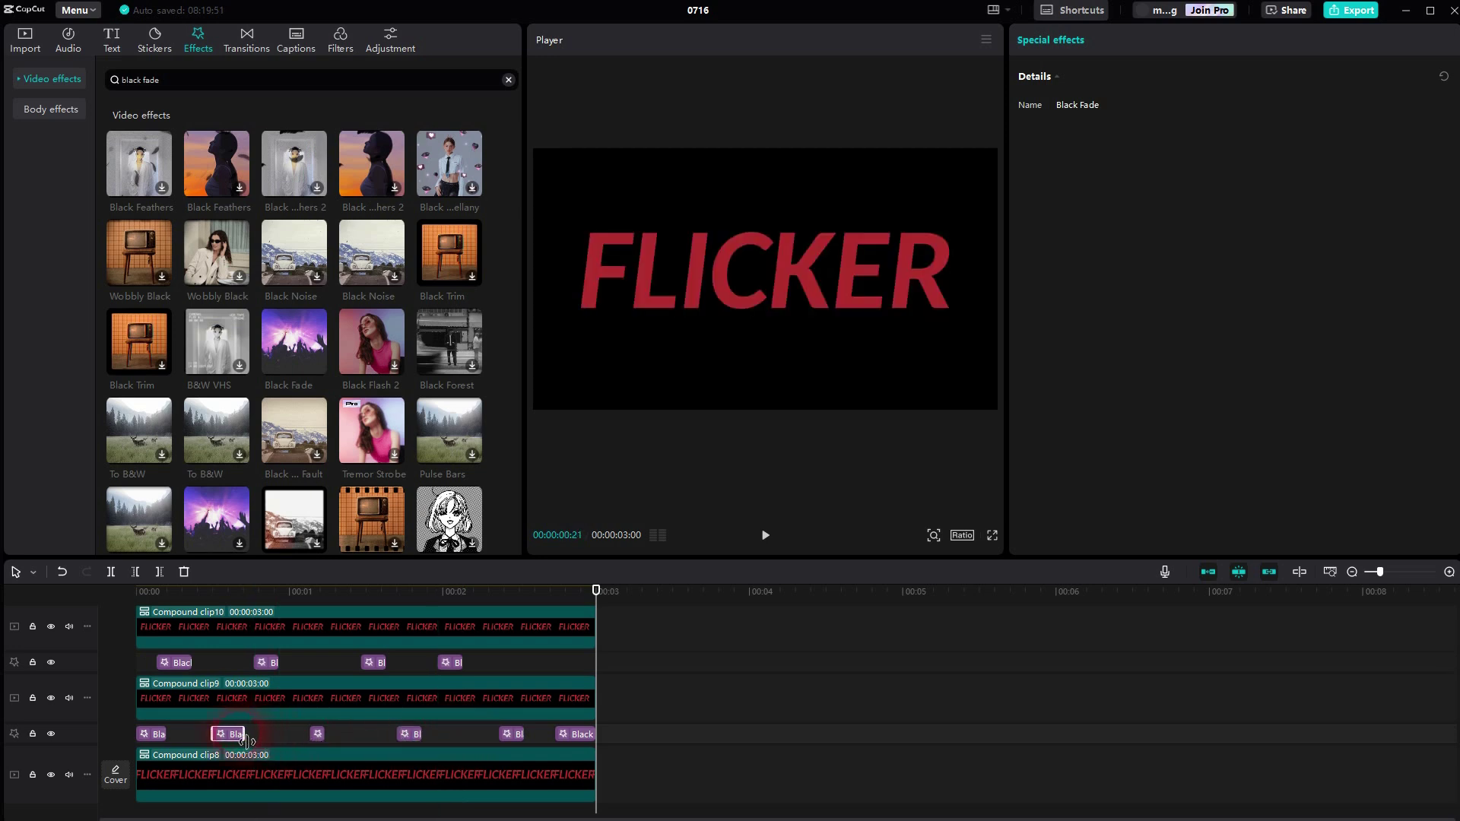
Step: Play the animation from the start to review the shortened flickers
scroll(314, 720, "down", 1)
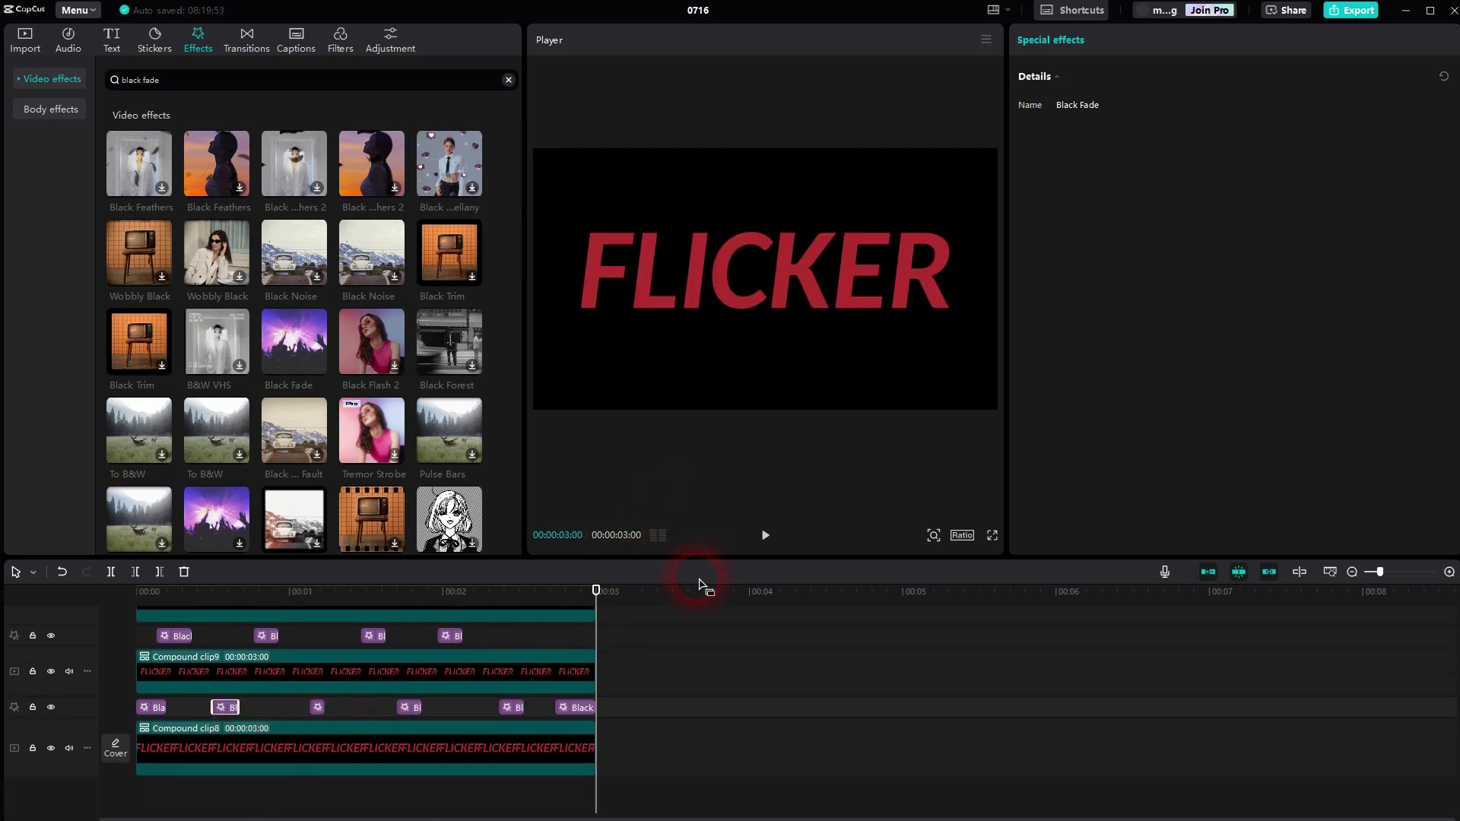
key("Home")
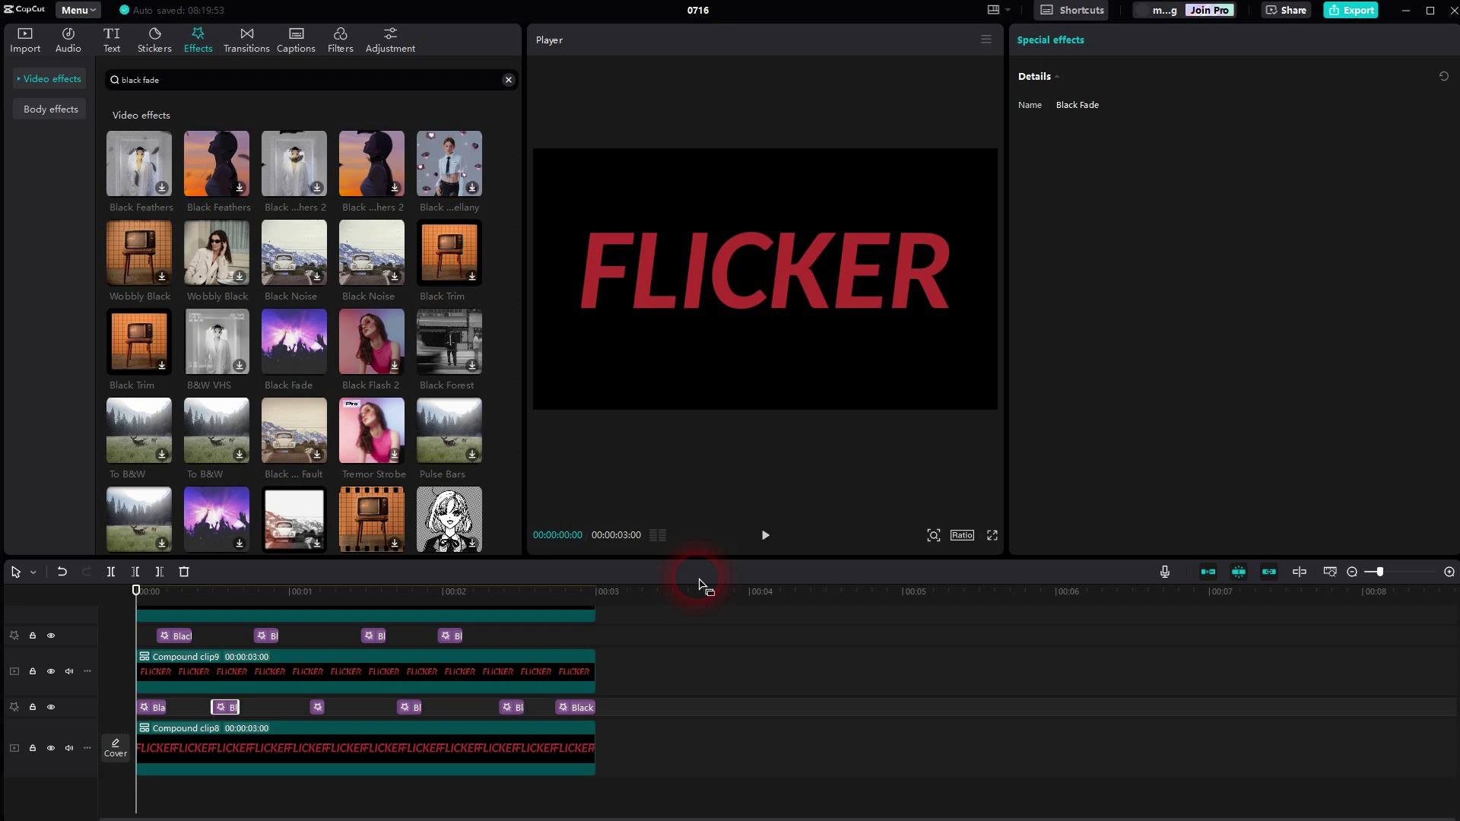
left_click(765, 538)
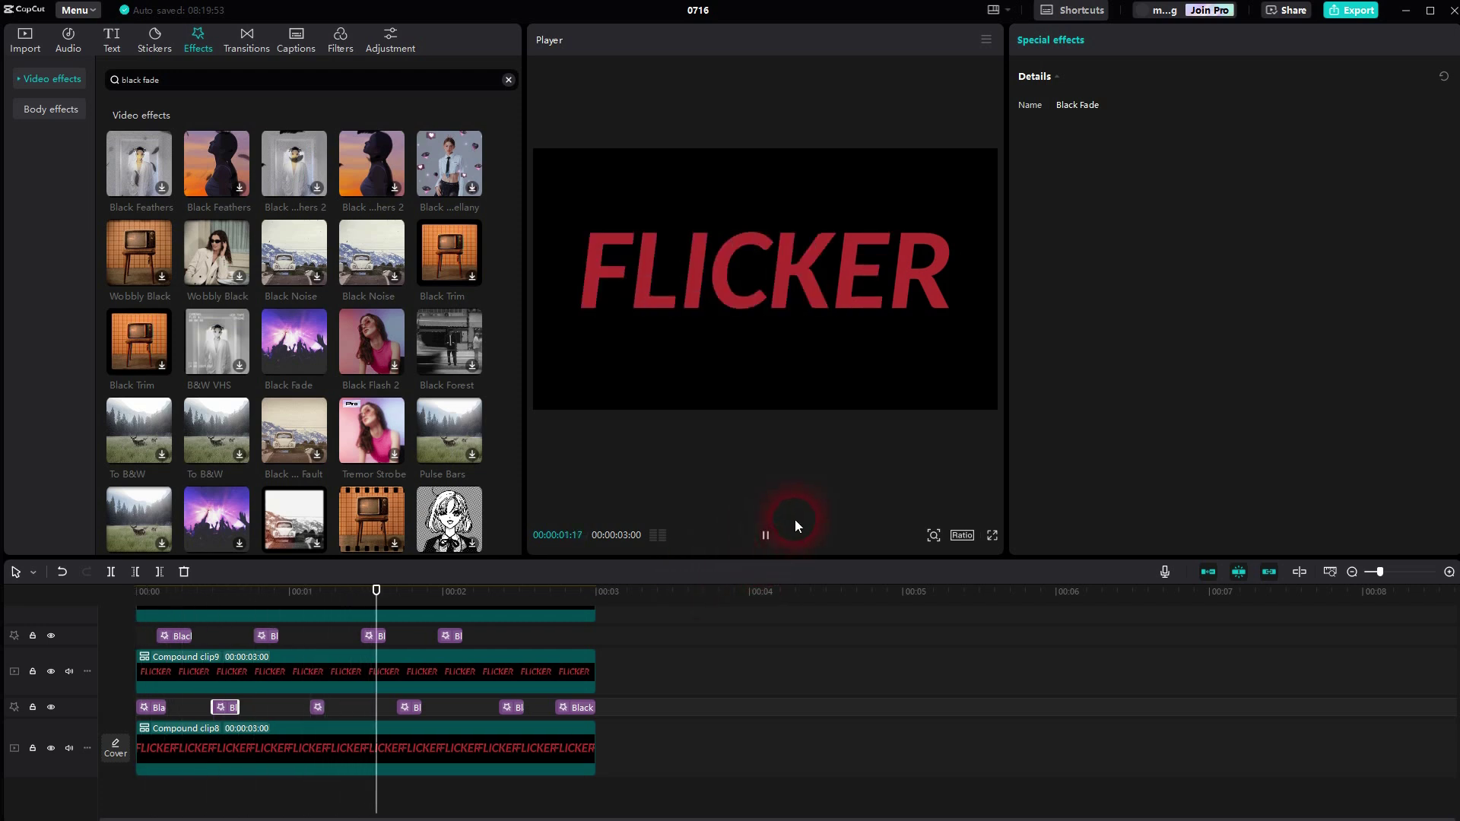